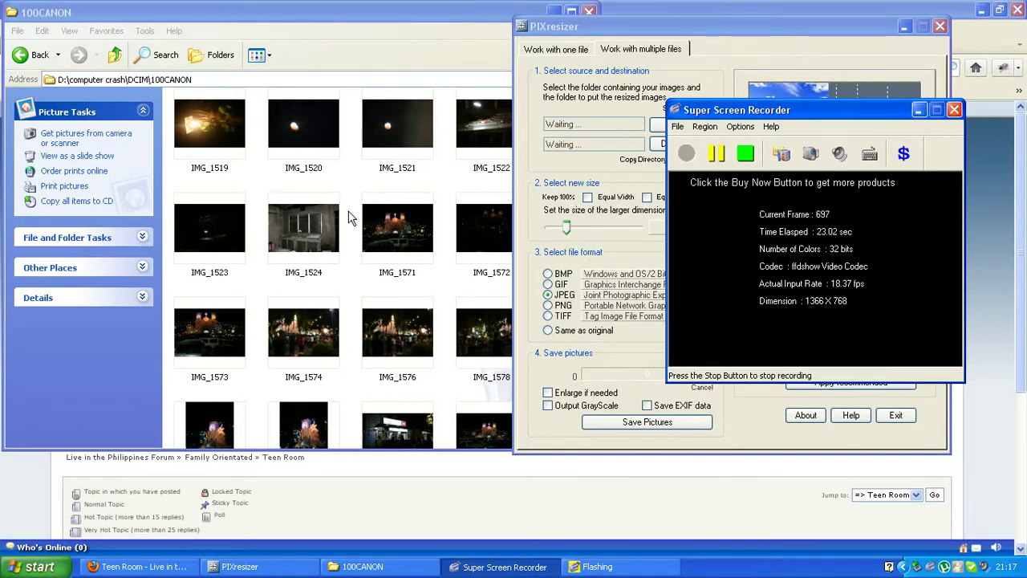
Bring the 100CANON photo folder window in front of PIXresizer.
{"action": "left_click", "coordinate": [356, 182]}
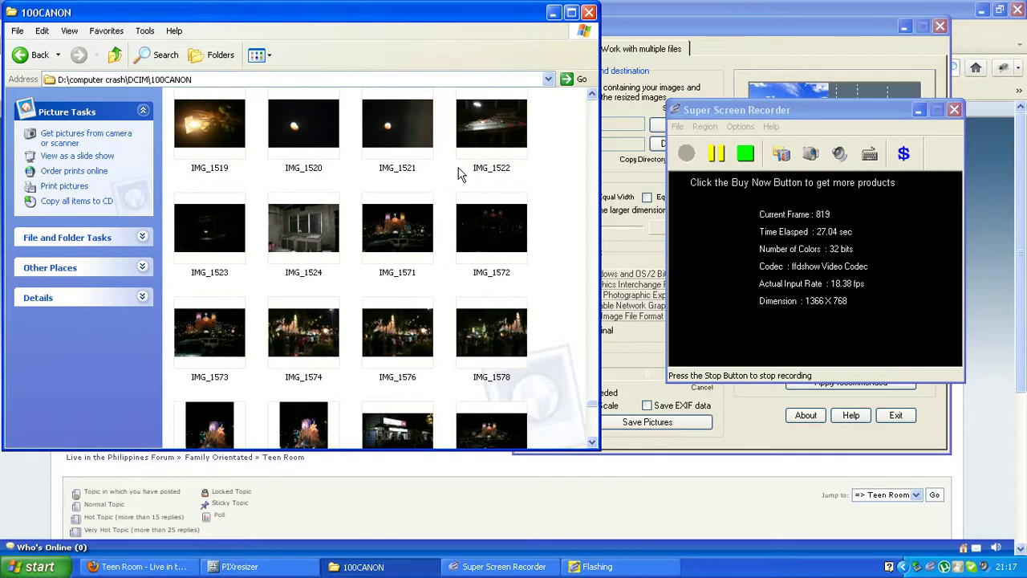
Browse the 100CANON photo thumbnails and their details, then bring up the folder's context menu.
{"action": "mouse_move", "coordinate": [478, 149]}
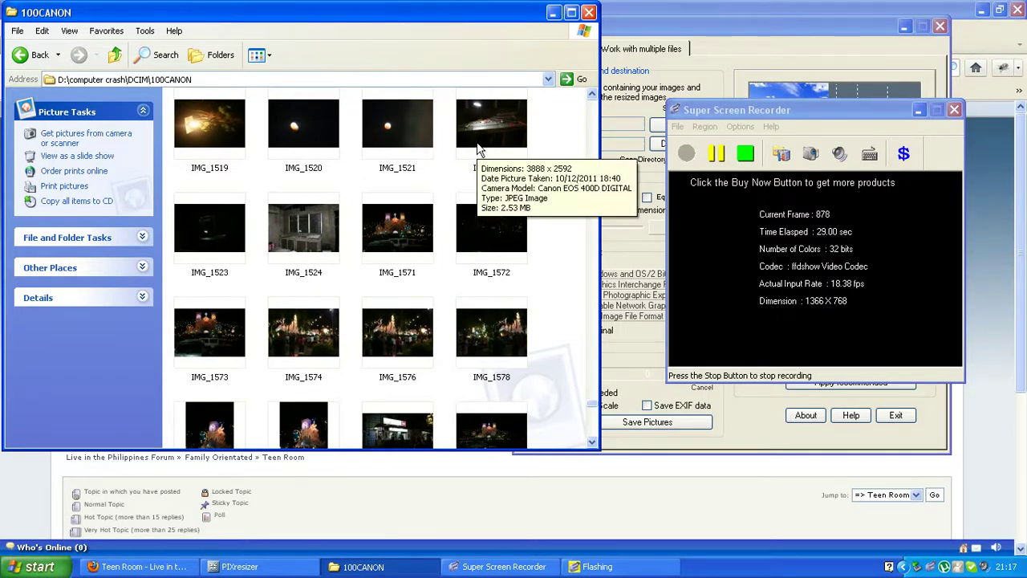
{"action": "mouse_move", "coordinate": [391, 137]}
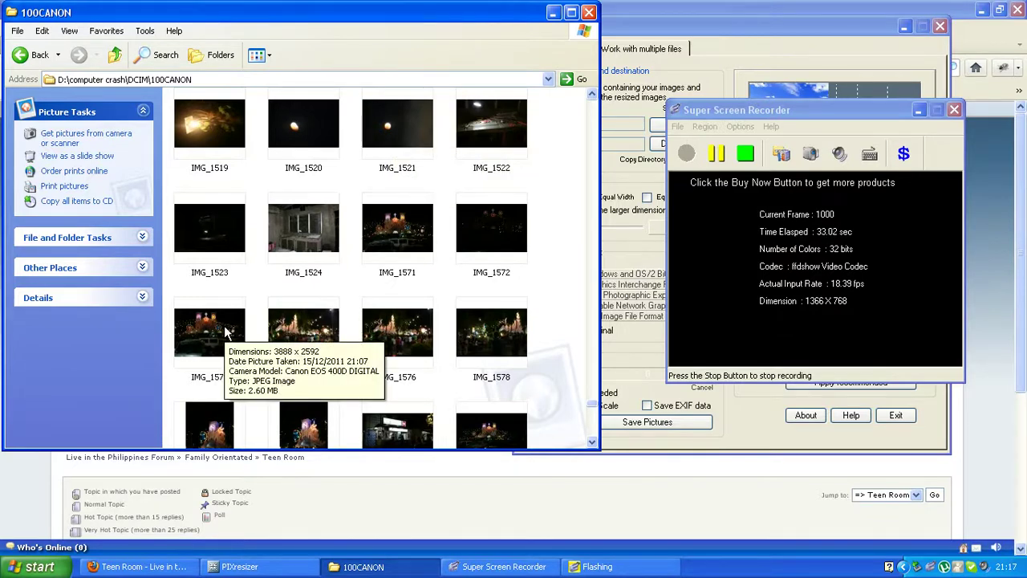
{"action": "mouse_move", "coordinate": [413, 343]}
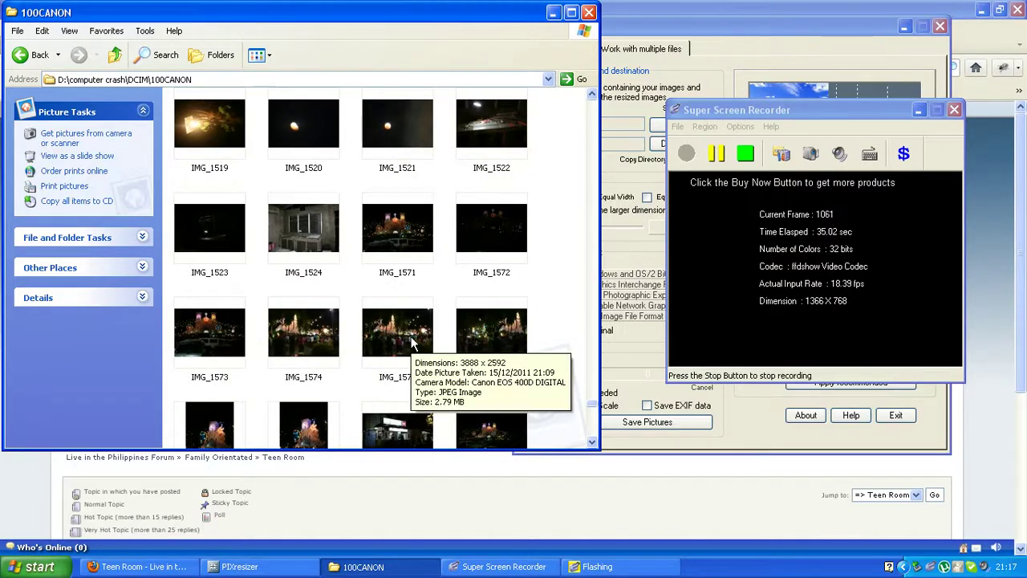
{"action": "scroll", "coordinate": [414, 344], "scroll_direction": "down", "scroll_amount": 5}
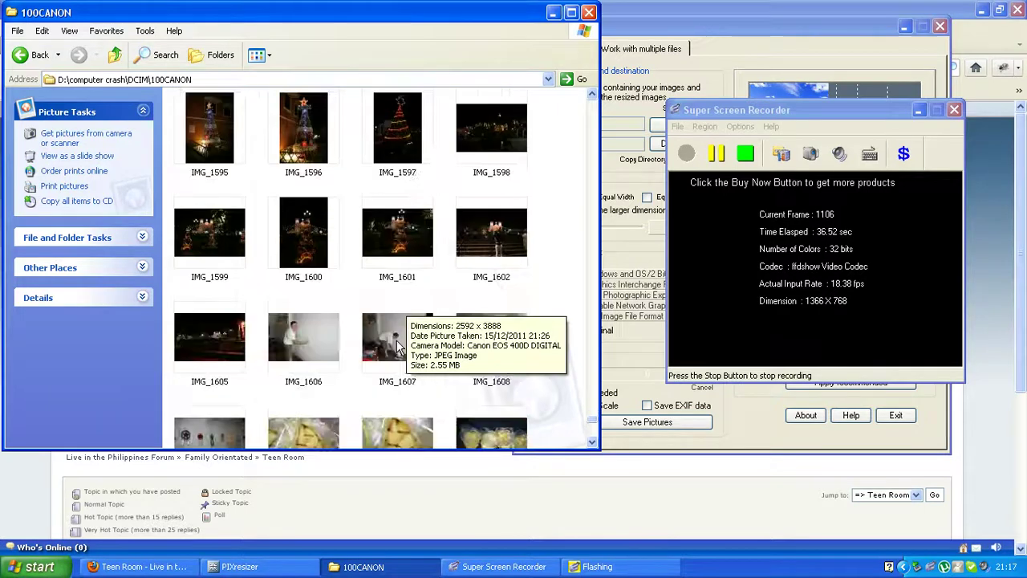
{"action": "scroll", "coordinate": [397, 343], "scroll_direction": "down", "scroll_amount": 5}
{"action": "mouse_move", "coordinate": [396, 393]}
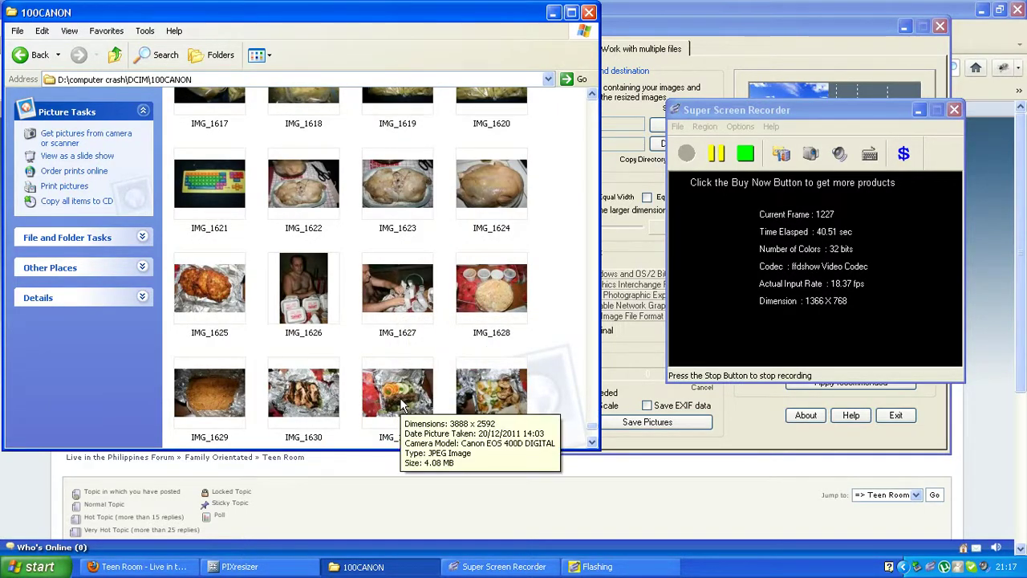
{"action": "scroll", "coordinate": [404, 407], "scroll_direction": "up", "scroll_amount": 20}
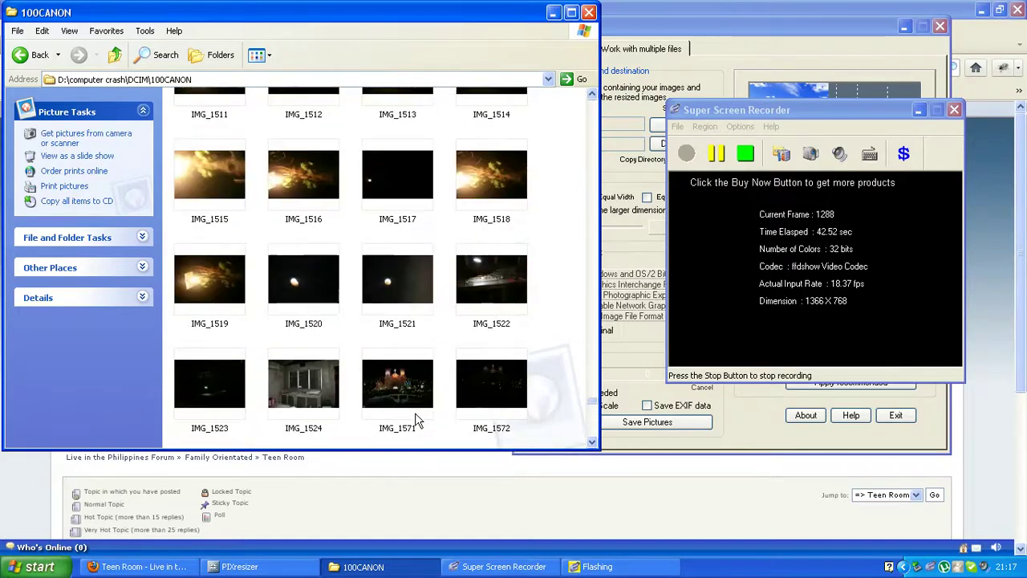
{"action": "scroll", "coordinate": [313, 356], "scroll_direction": "up", "scroll_amount": 20}
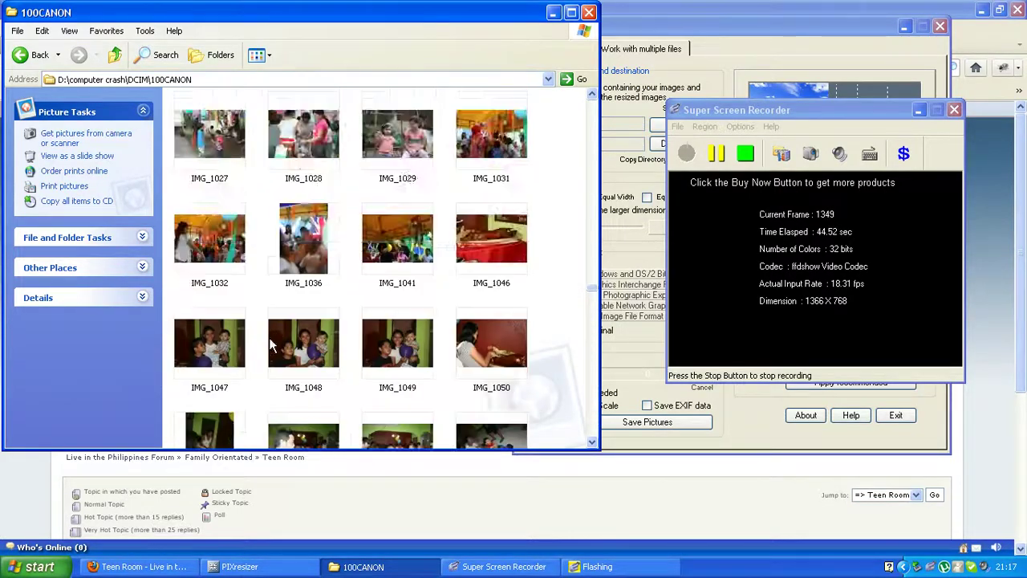
{"action": "scroll", "coordinate": [551, 201], "scroll_direction": "up", "scroll_amount": 15}
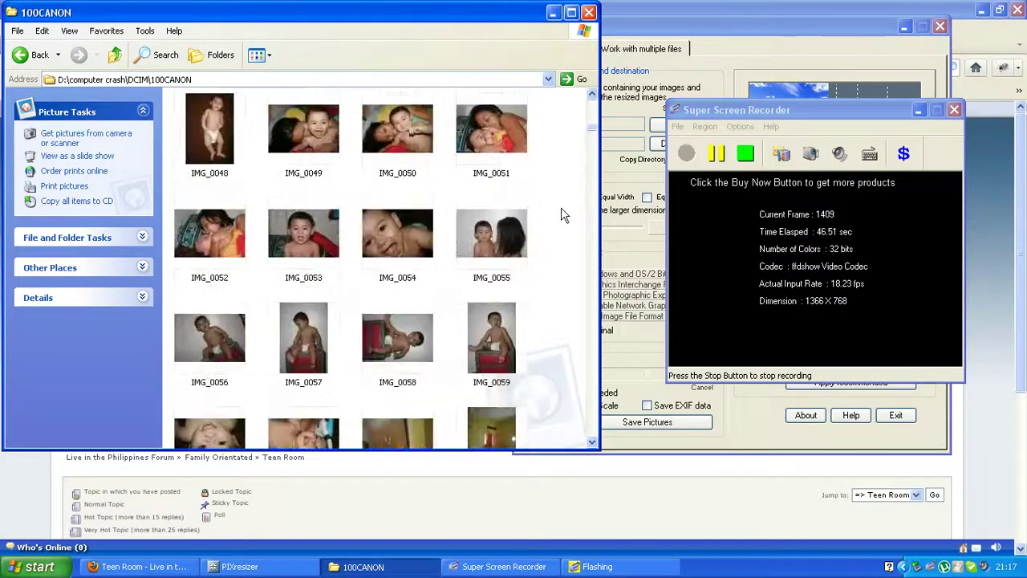
{"action": "right_click", "coordinate": [394, 189]}
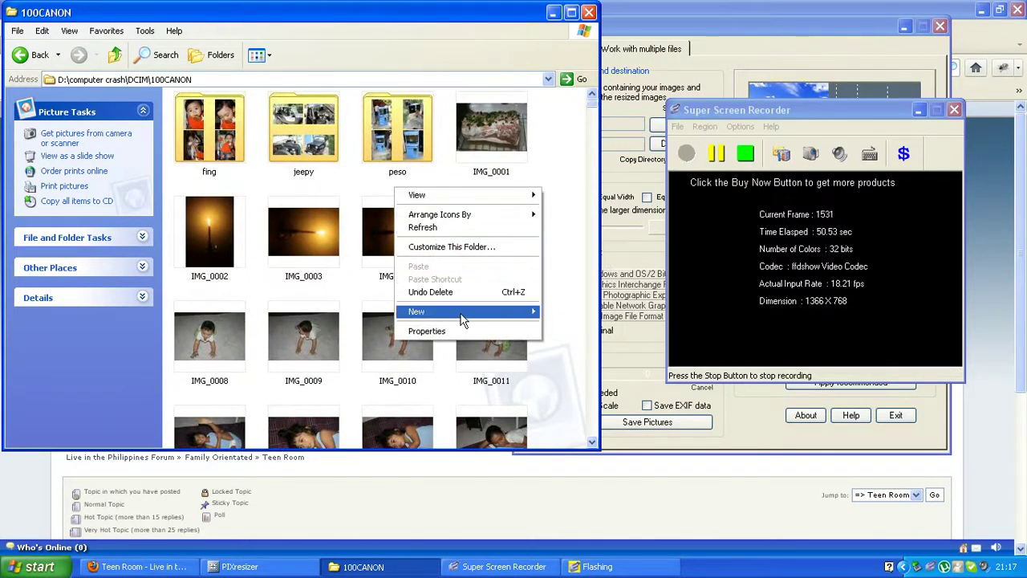
Create a new folder named Resized inside 100CANON.
{"action": "mouse_move", "coordinate": [458, 313]}
{"action": "left_click", "coordinate": [593, 317]}
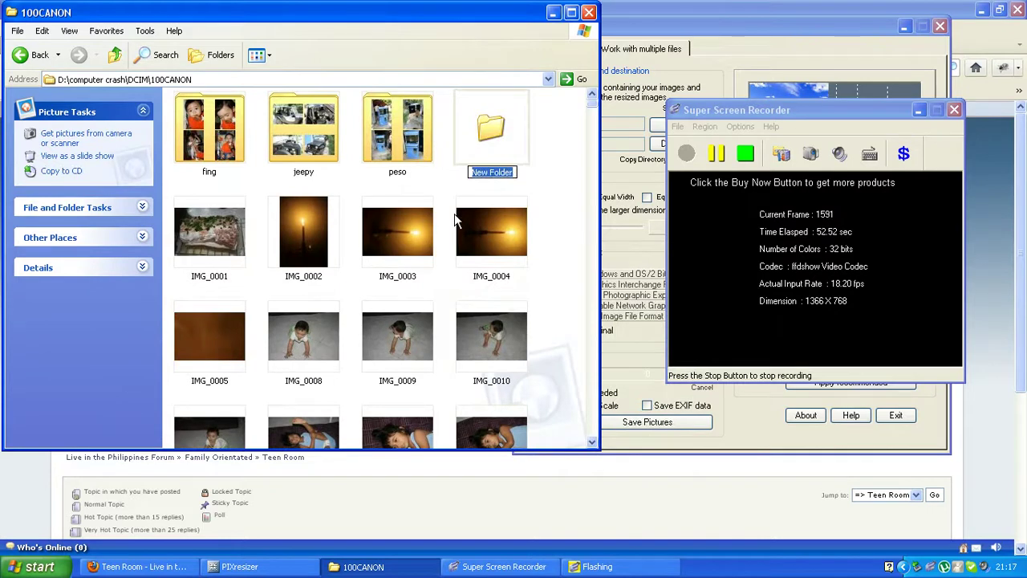
{"action": "type", "text": "Resized"}
{"action": "left_click", "coordinate": [540, 160]}
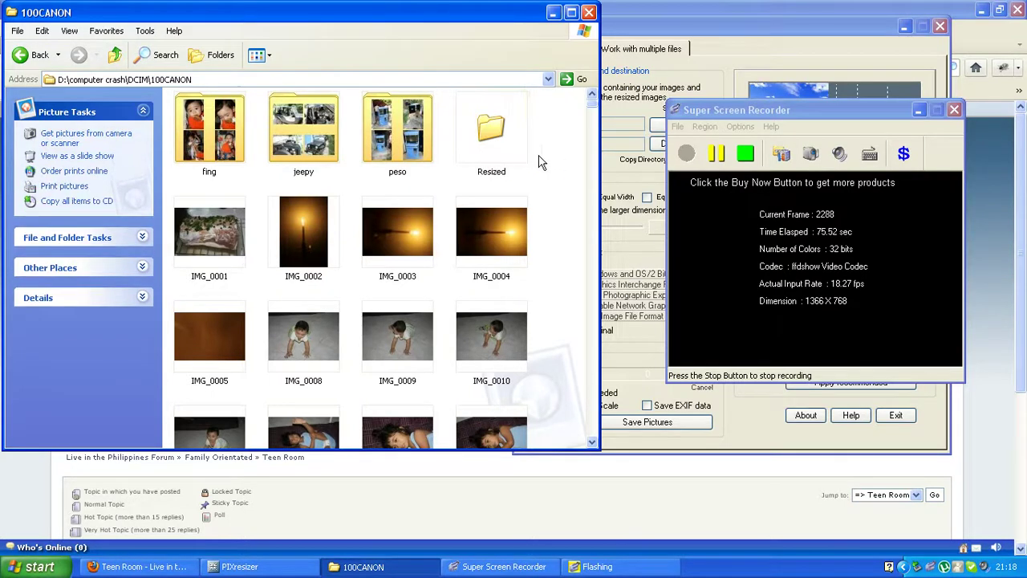
Confirm the Resized folder is empty, then return to 100CANON and select its path.
{"action": "double_click", "coordinate": [486, 125]}
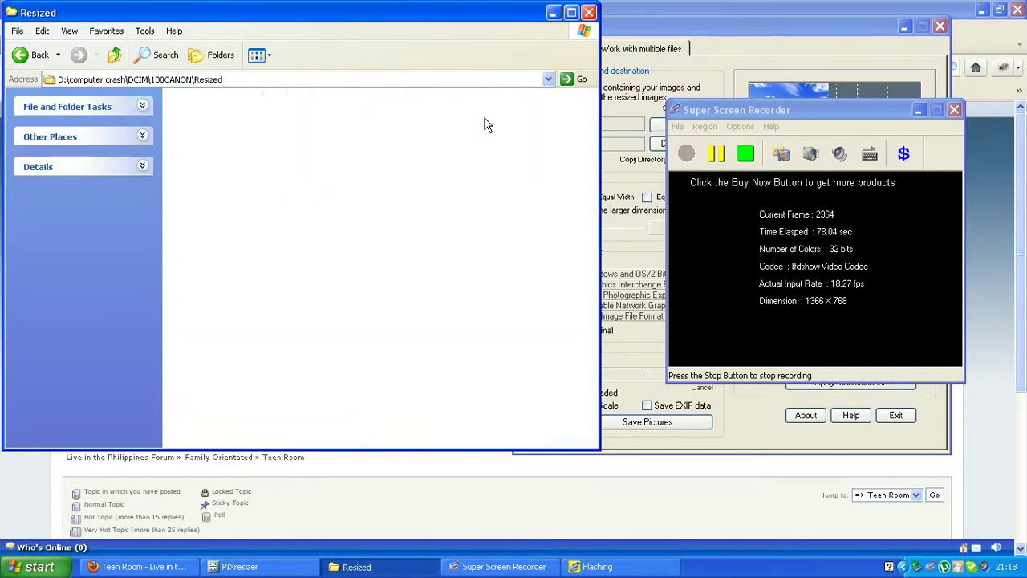
{"action": "left_click", "coordinate": [32, 55]}
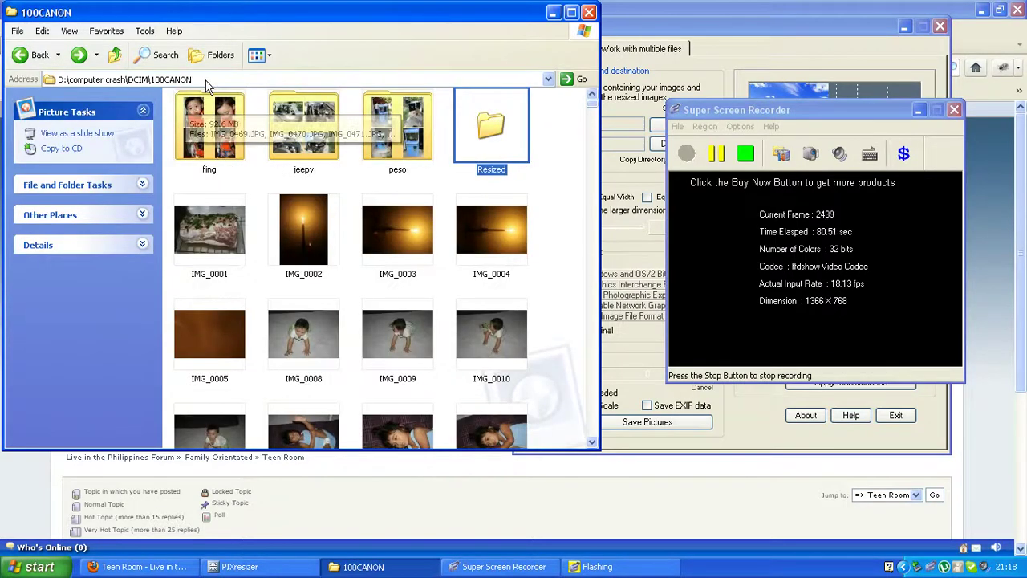
{"action": "left_click", "coordinate": [140, 79]}
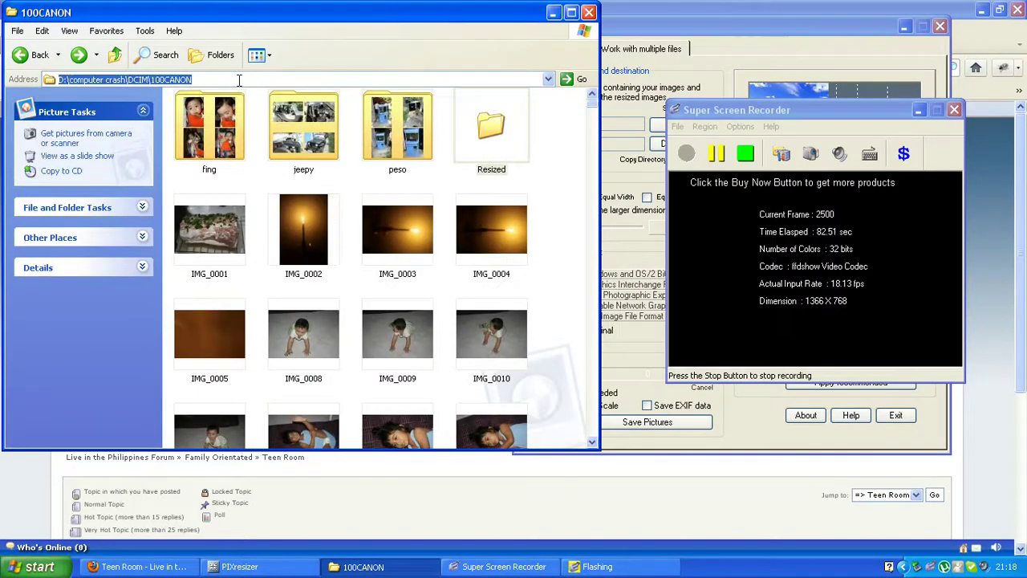
{"action": "left_click", "coordinate": [718, 30]}
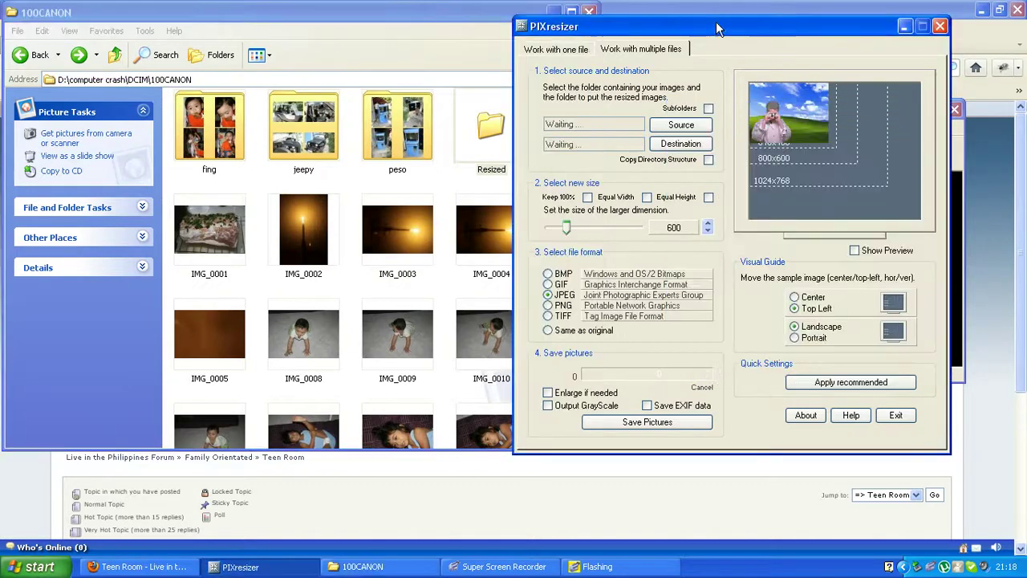
Set PIXresizer's source folder to D:\computer crash\DCIM\100CANON and select photos IMG_0001 to IMG_0010.
{"action": "left_click", "coordinate": [688, 126]}
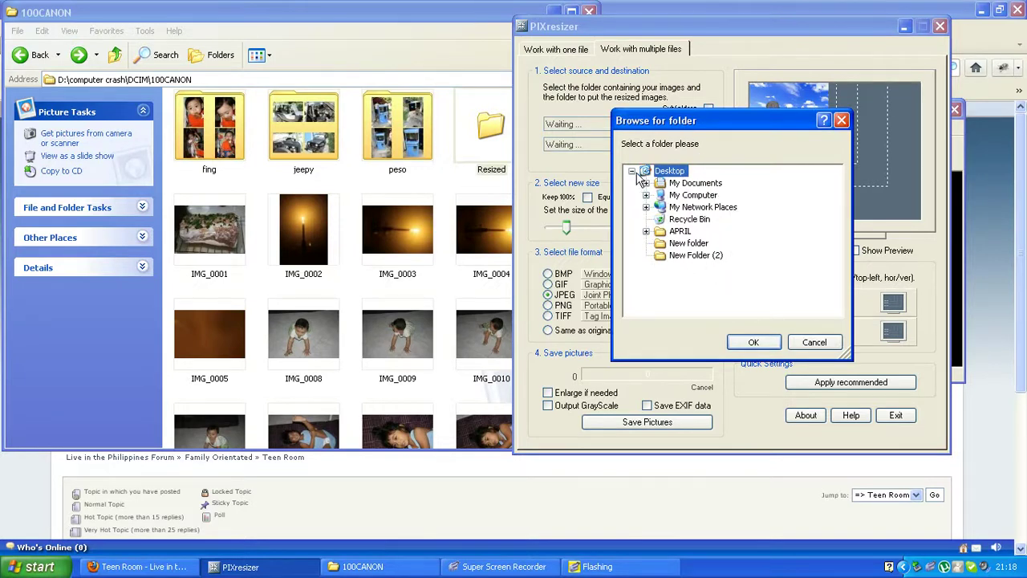
{"action": "left_click", "coordinate": [647, 195]}
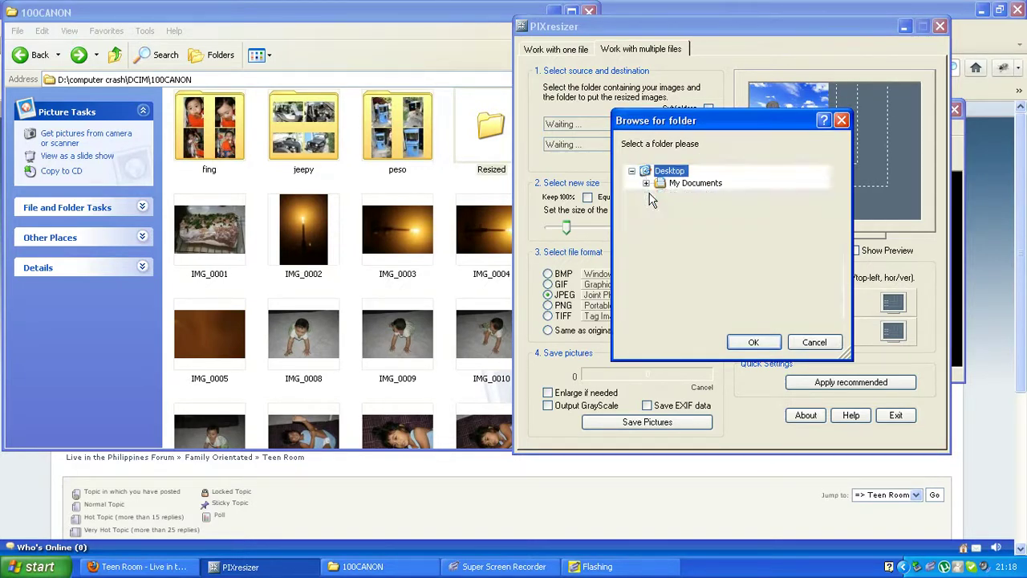
{"action": "left_click", "coordinate": [688, 195]}
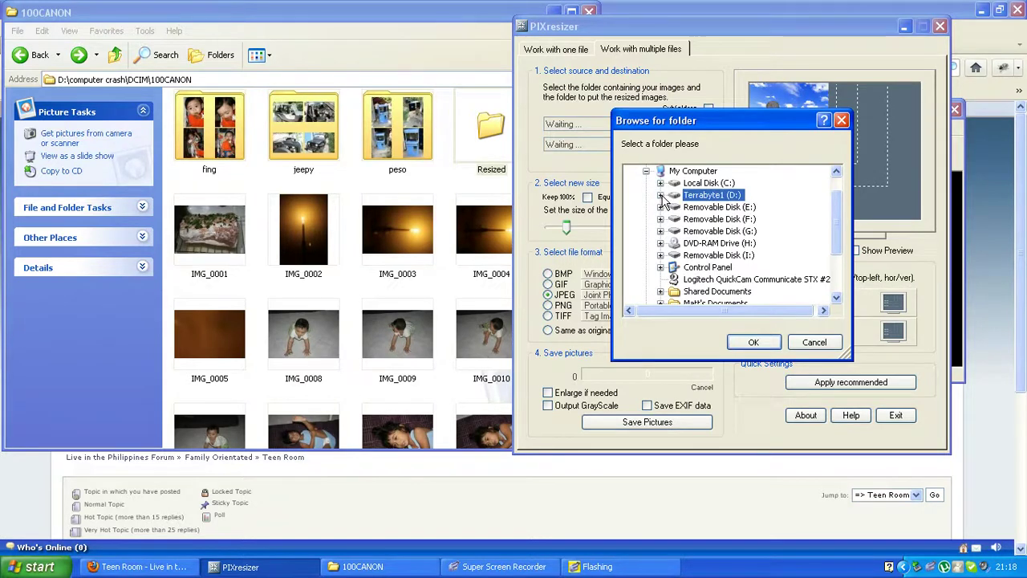
{"action": "left_click", "coordinate": [660, 195]}
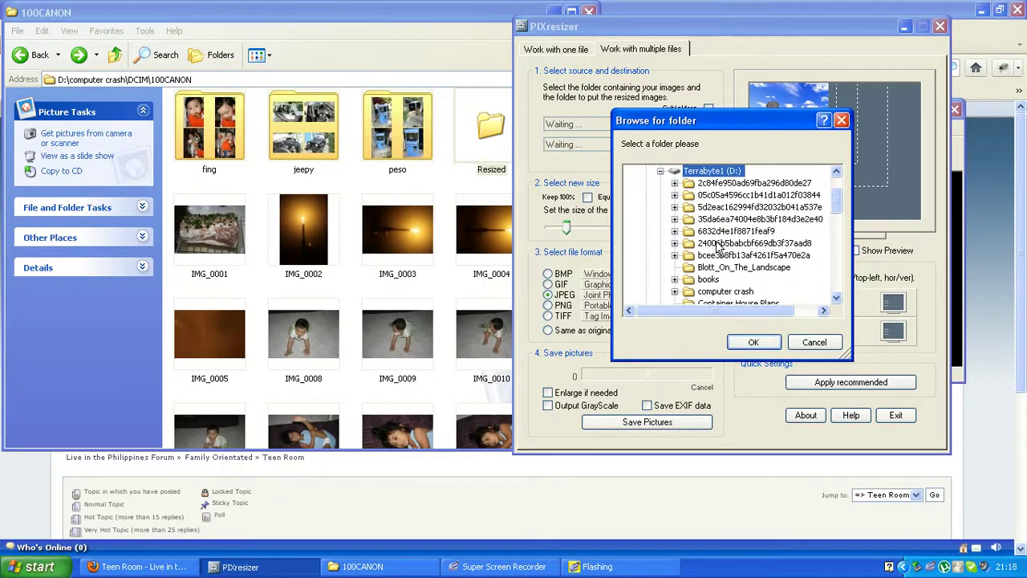
{"action": "left_click", "coordinate": [732, 291]}
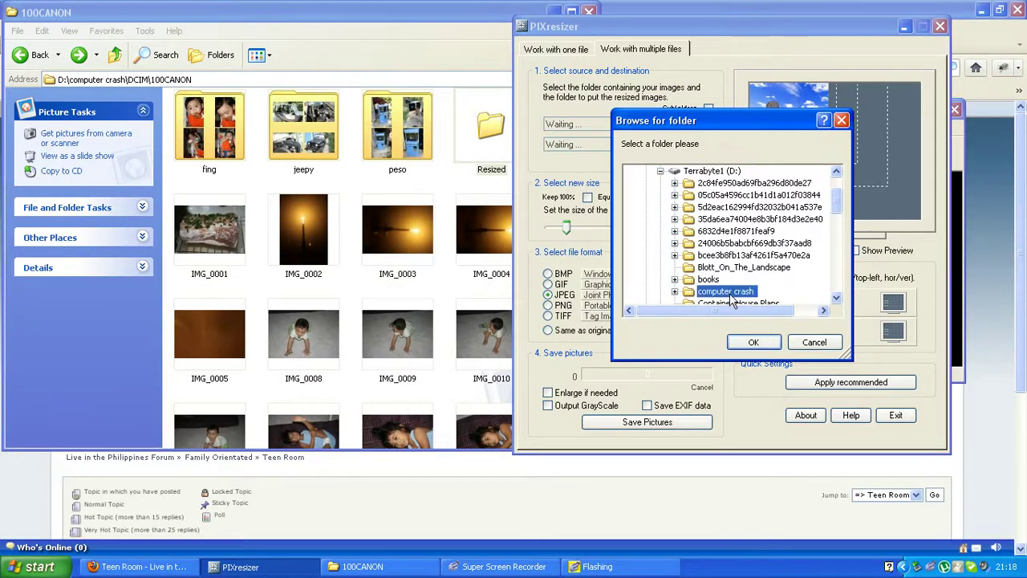
{"action": "double_click", "coordinate": [688, 294]}
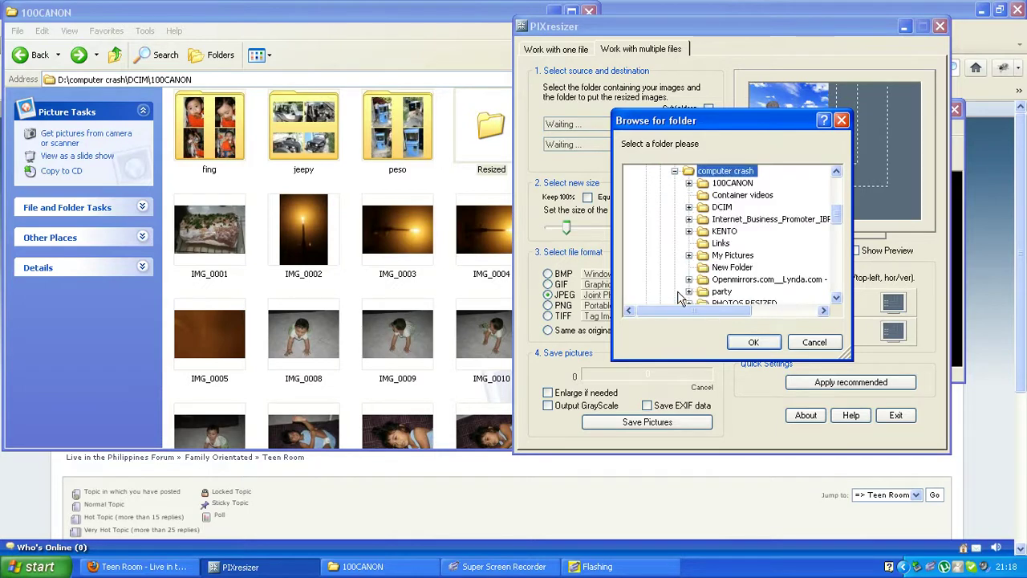
{"action": "left_click", "coordinate": [688, 207]}
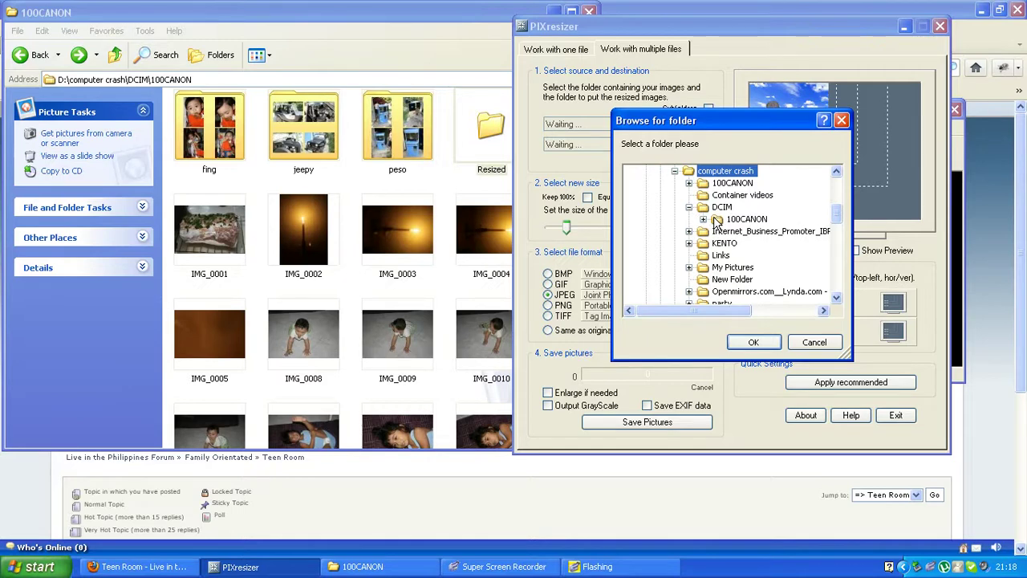
{"action": "left_click", "coordinate": [717, 220]}
{"action": "left_click", "coordinate": [755, 342]}
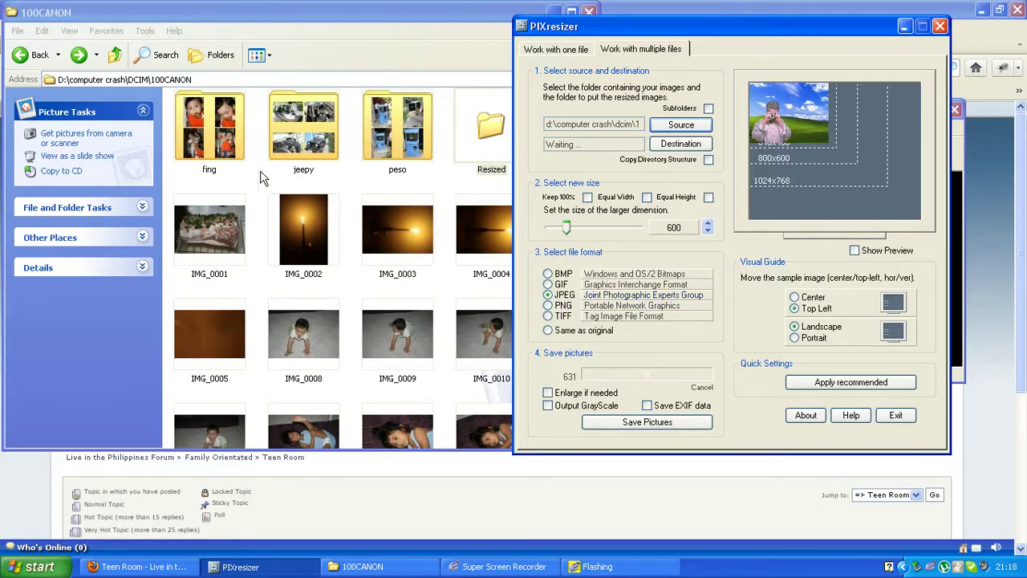
{"action": "left_click_drag", "start_coordinate": [234, 182], "coordinate": [695, 77]}
Set the destination to the Resized folder inside 100CANON and nudge the output size slider.
{"action": "left_click", "coordinate": [725, 57]}
{"action": "left_click", "coordinate": [672, 151]}
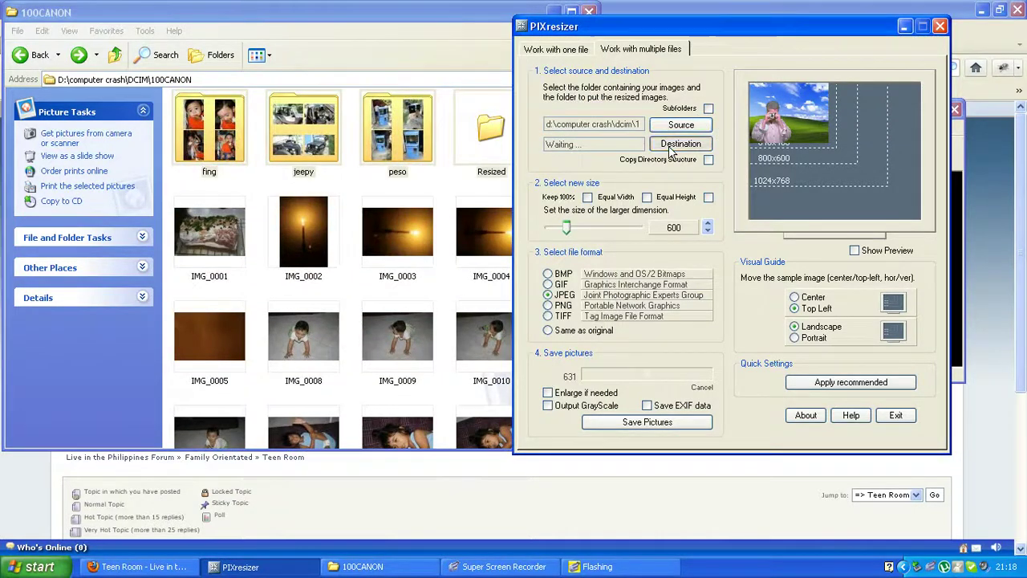
{"action": "left_click", "coordinate": [678, 196]}
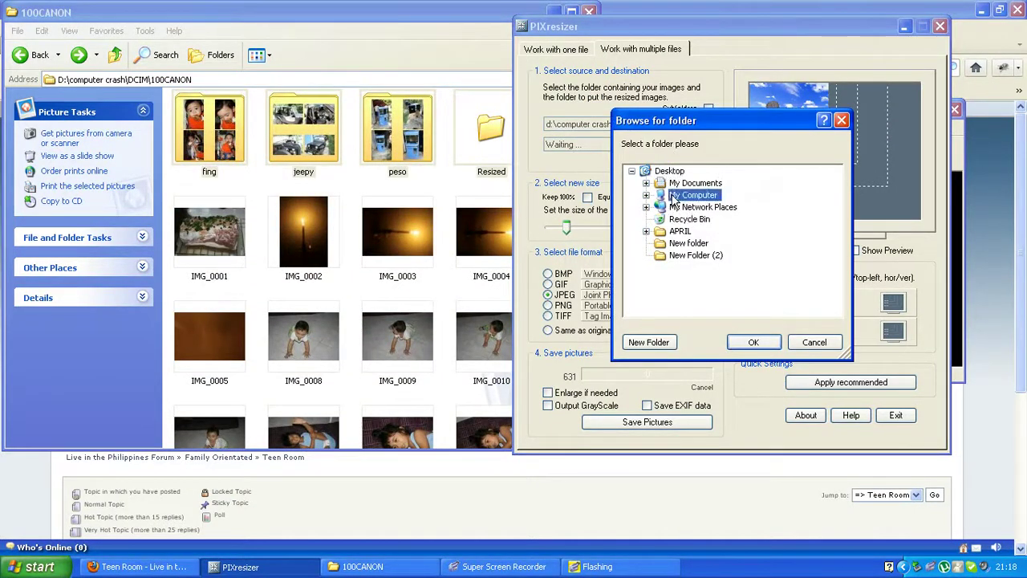
{"action": "left_click", "coordinate": [647, 195]}
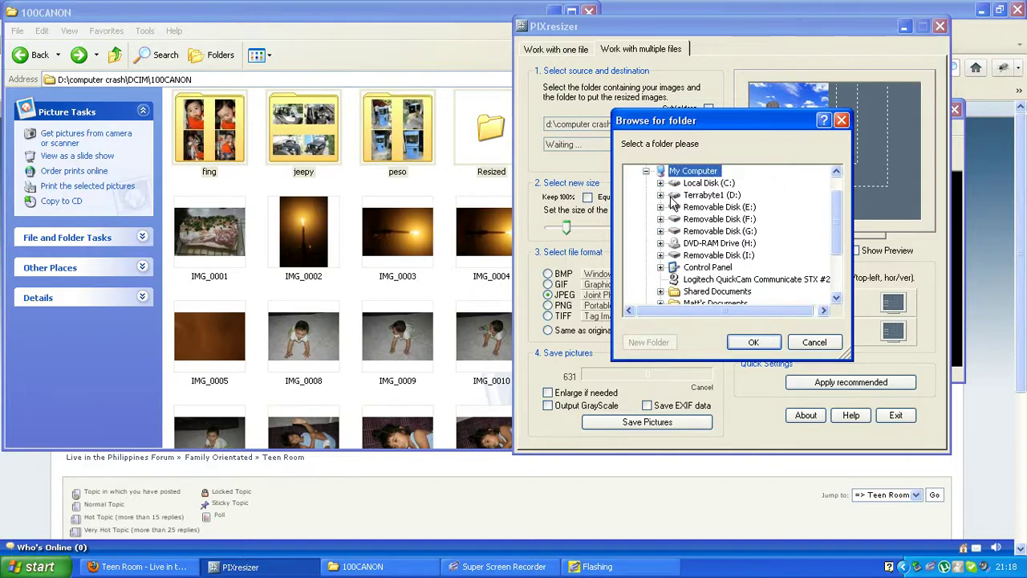
{"action": "left_click", "coordinate": [660, 195]}
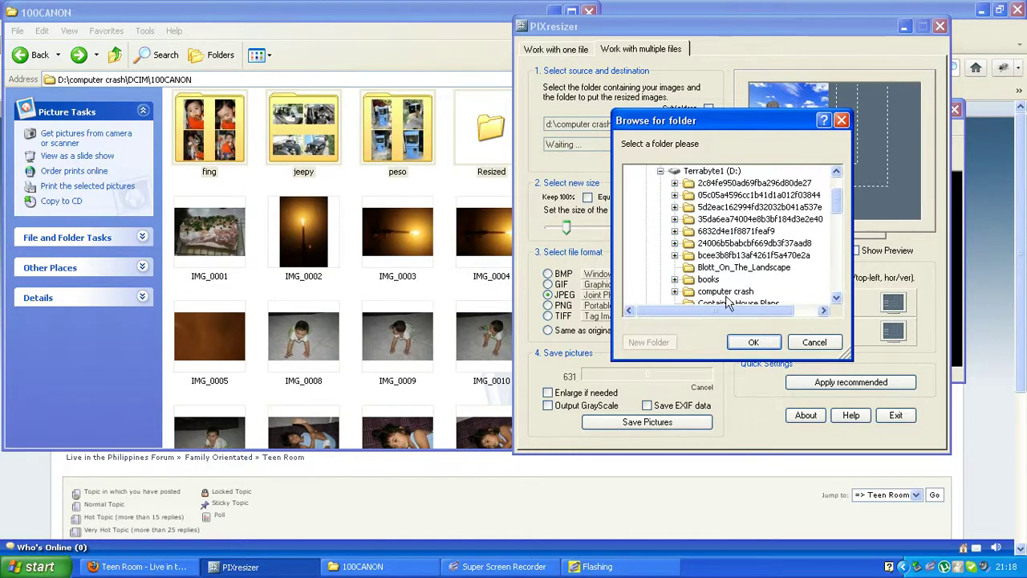
{"action": "left_click", "coordinate": [674, 292]}
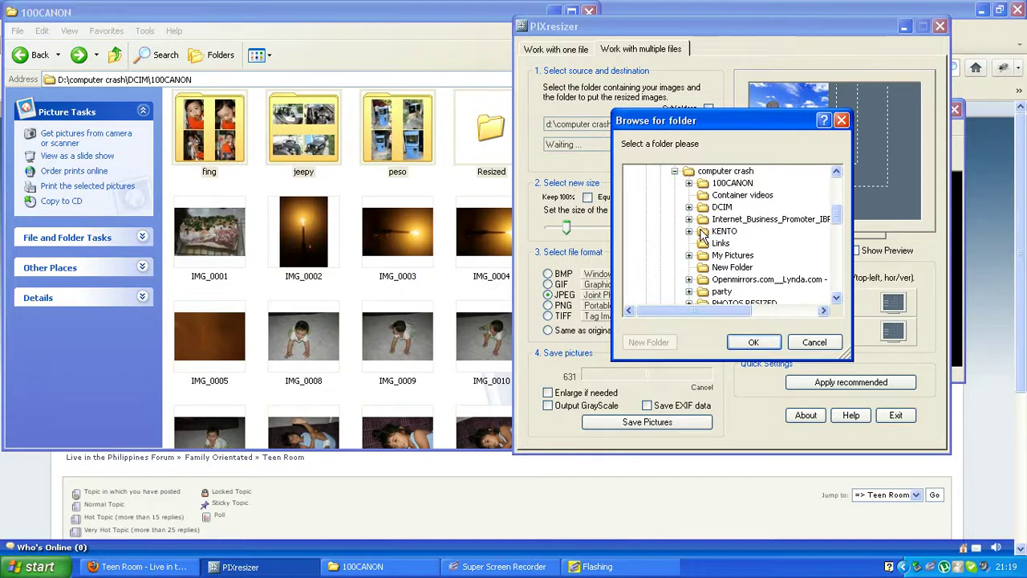
{"action": "left_click", "coordinate": [688, 207]}
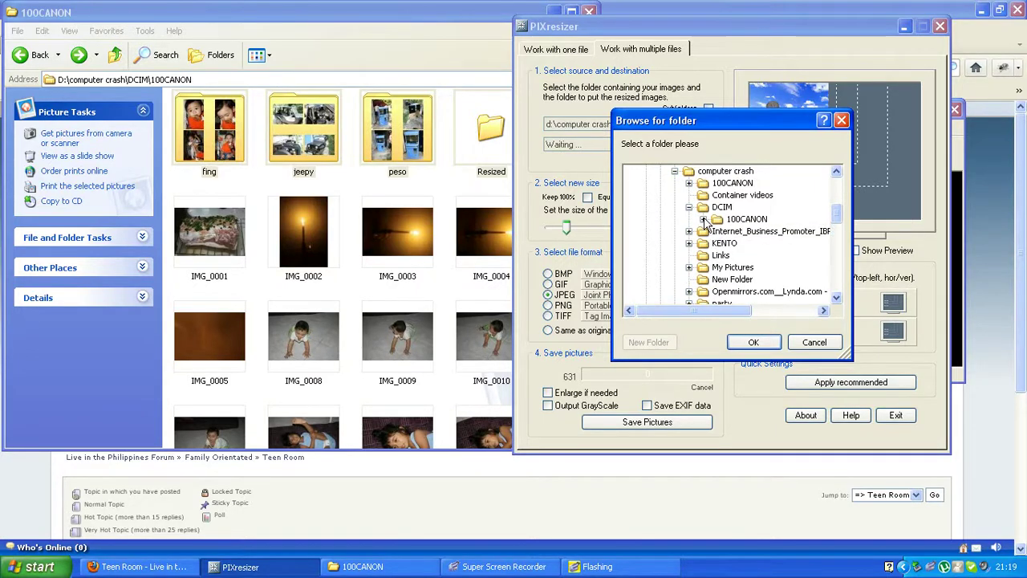
{"action": "left_click", "coordinate": [704, 220]}
{"action": "left_click", "coordinate": [755, 267]}
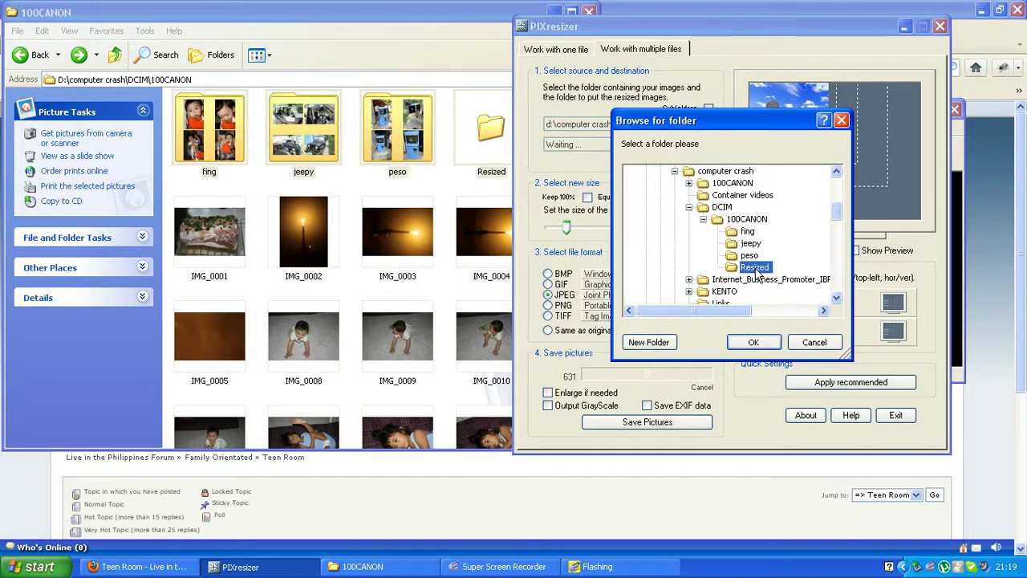
{"action": "left_click", "coordinate": [755, 342]}
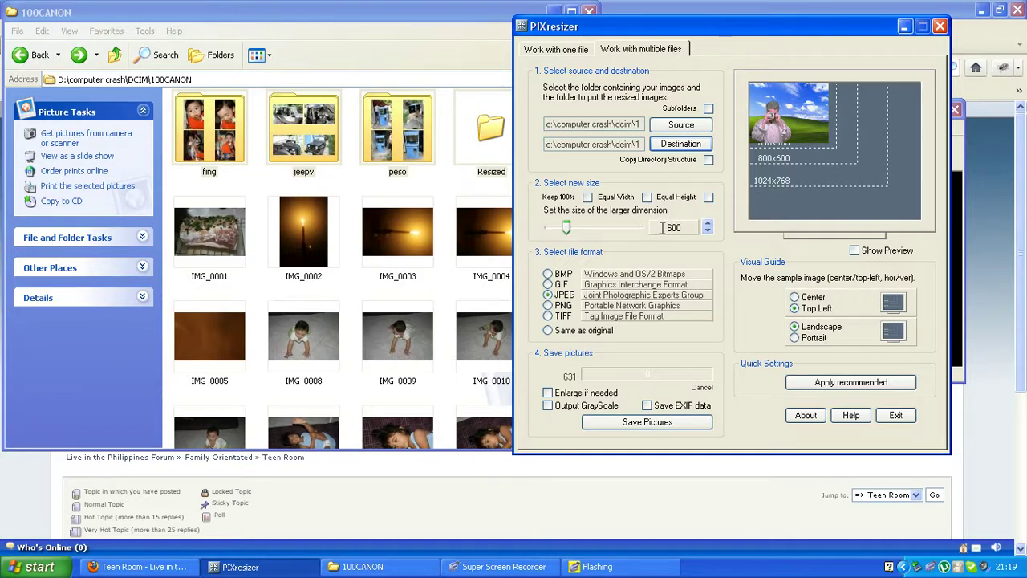
{"action": "mouse_move", "coordinate": [566, 230]}
{"action": "left_mouse_down"}
{"action": "mouse_move", "coordinate": [589, 230]}
{"action": "mouse_move", "coordinate": [557, 230]}
{"action": "mouse_move", "coordinate": [568, 230]}
{"action": "left_mouse_up"}
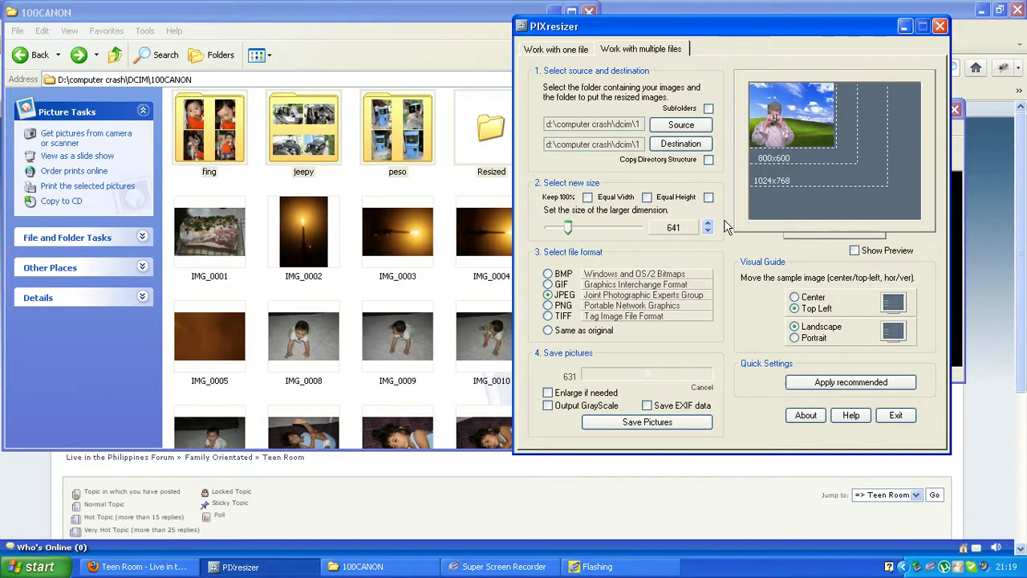
Fine-tune the larger dimension toward about 606 pixels with the slider and spin box.
{"action": "left_click_drag", "start_coordinate": [568, 229], "coordinate": [569, 231]}
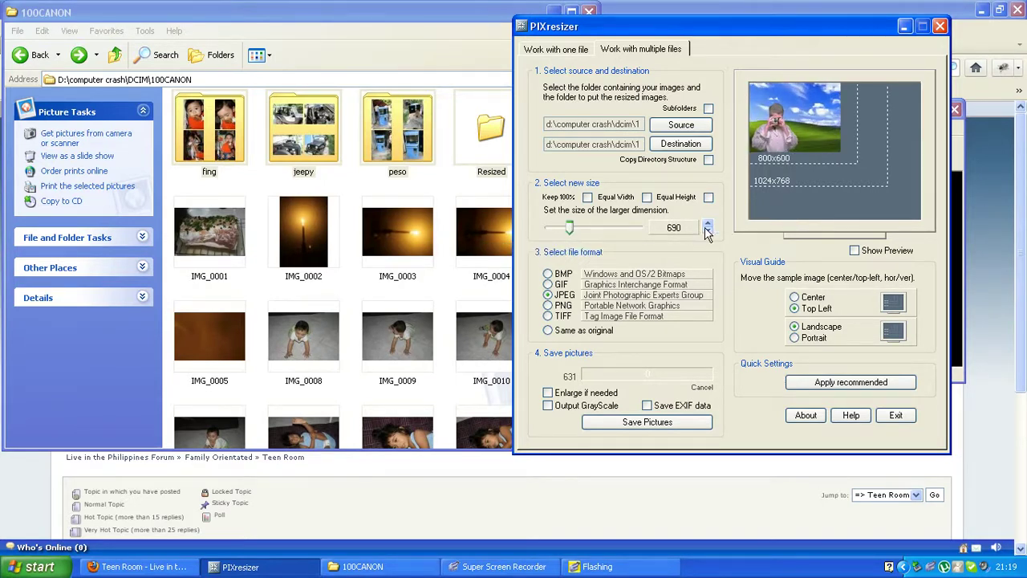
{"action": "left_click_drag", "start_coordinate": [708, 232], "coordinate": [708, 234]}
Start saving the photos resized to 600 pixels, then switch to the forum browser window.
{"action": "left_click", "coordinate": [675, 425]}
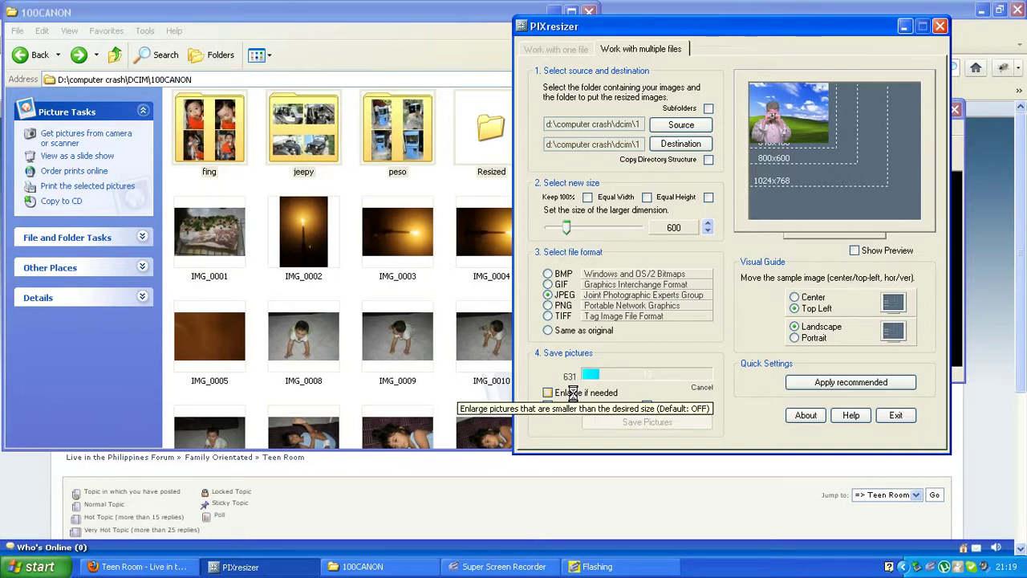
{"action": "left_click", "coordinate": [36, 486]}
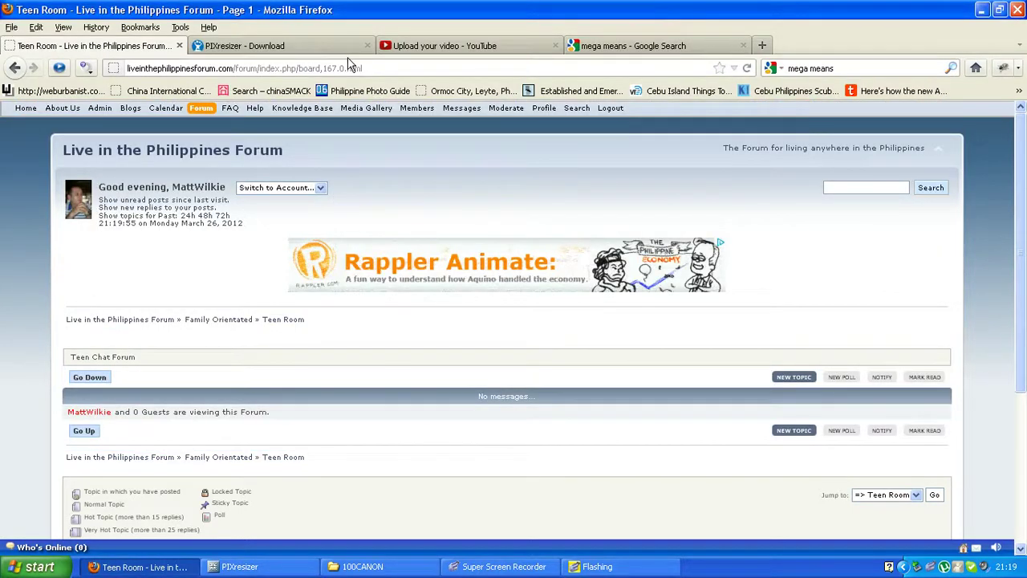
Open and reload the forum's Media Gallery, scroll through recent items, and go to My Albums.
{"action": "left_click", "coordinate": [362, 109]}
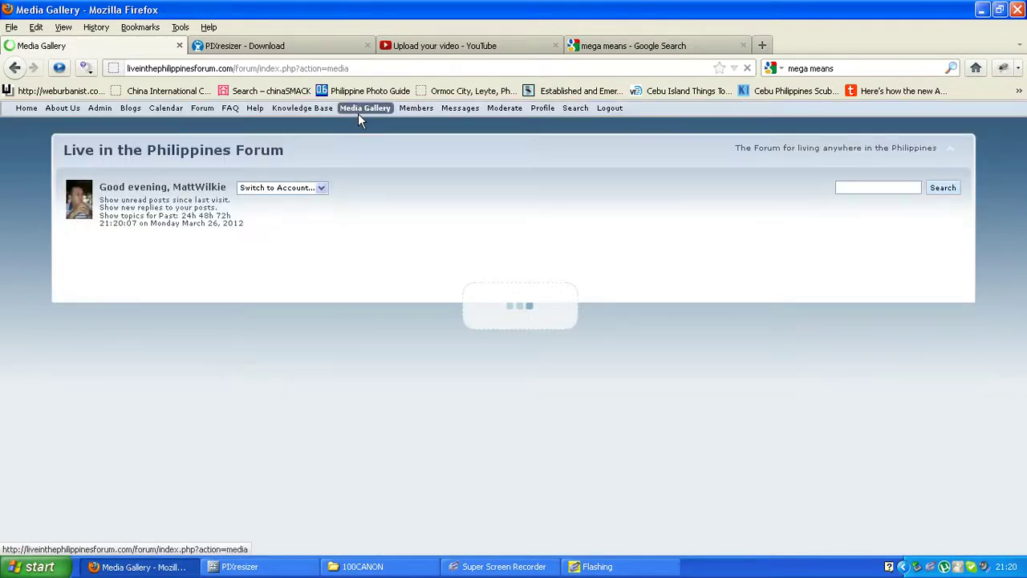
{"action": "left_click", "coordinate": [358, 109]}
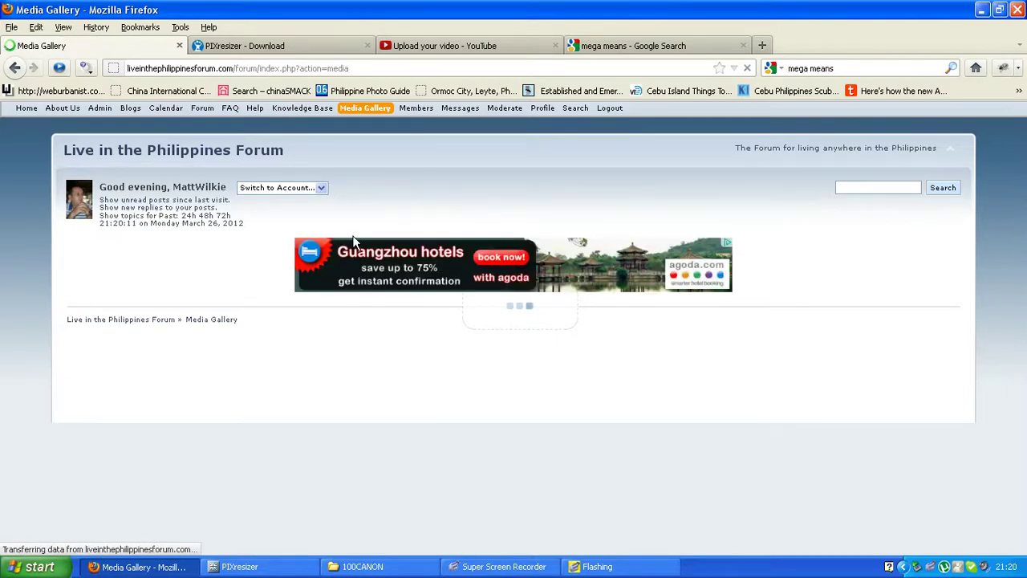
{"action": "scroll", "coordinate": [337, 254], "scroll_direction": "down", "scroll_amount": 2}
{"action": "scroll", "coordinate": [353, 252], "scroll_direction": "down", "scroll_amount": 2}
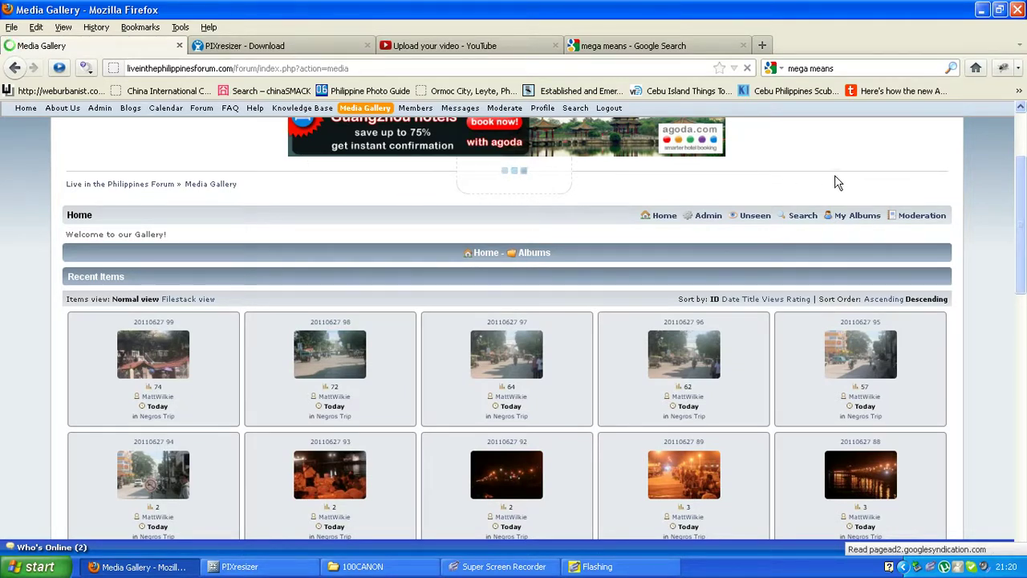
{"action": "left_click", "coordinate": [857, 216]}
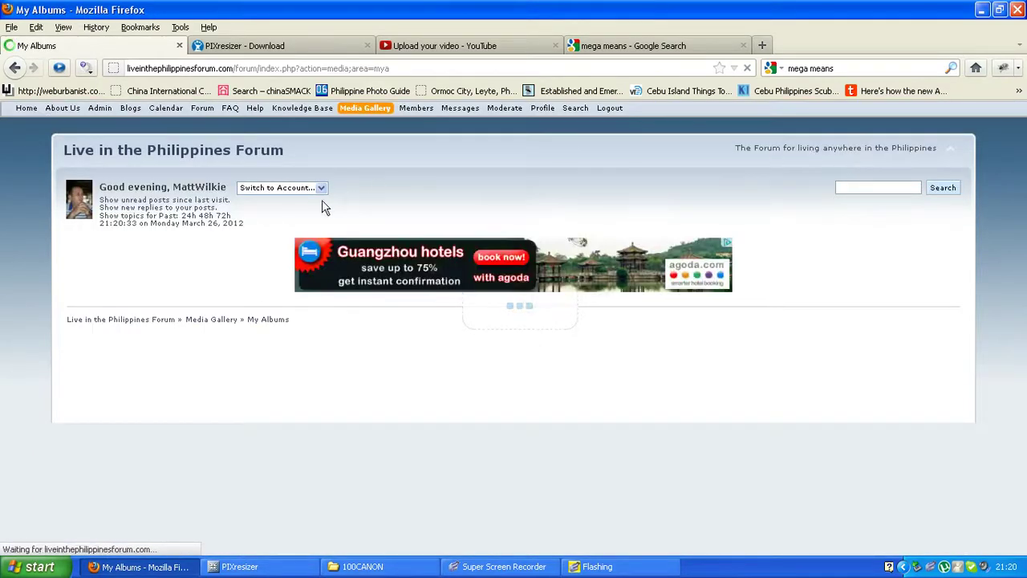
Quit uTorrent from its tray icon and confirm the exit.
{"action": "right_click", "coordinate": [944, 566]}
{"action": "left_click", "coordinate": [857, 553]}
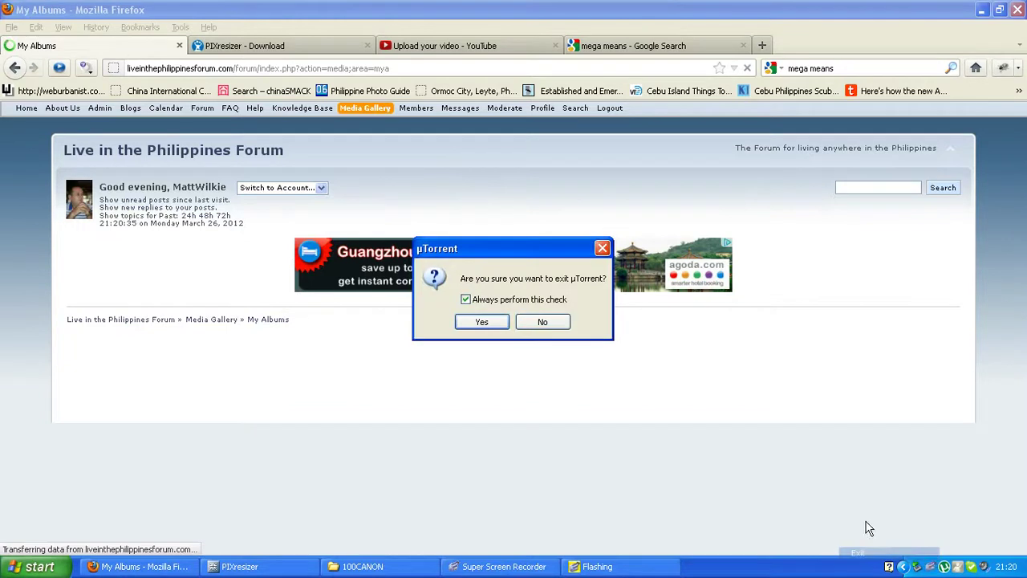
{"action": "left_click", "coordinate": [482, 321]}
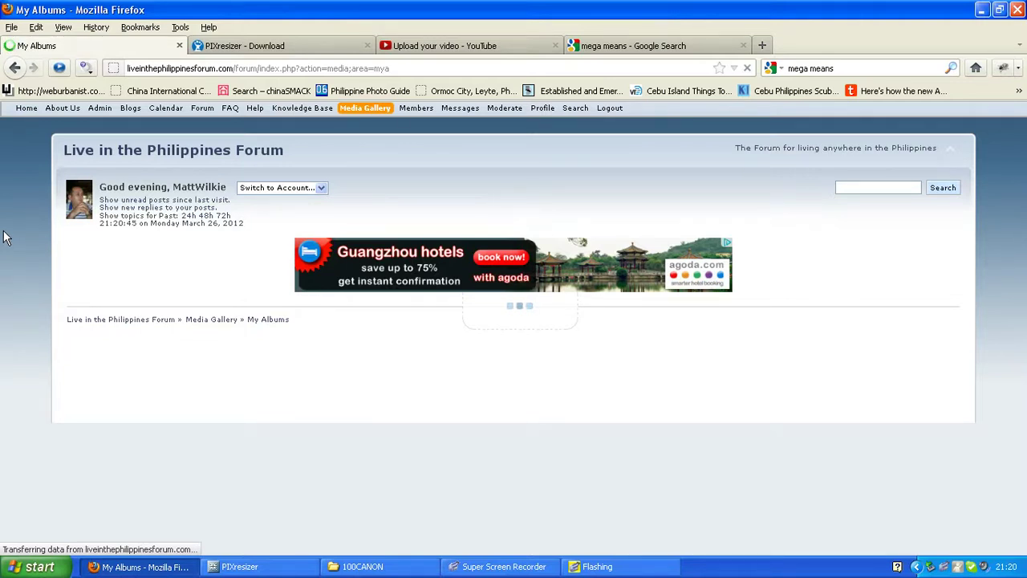
Scroll to the album list, start a new album, and place the cursor in its name field.
{"action": "scroll", "coordinate": [191, 300], "scroll_direction": "down", "scroll_amount": 3}
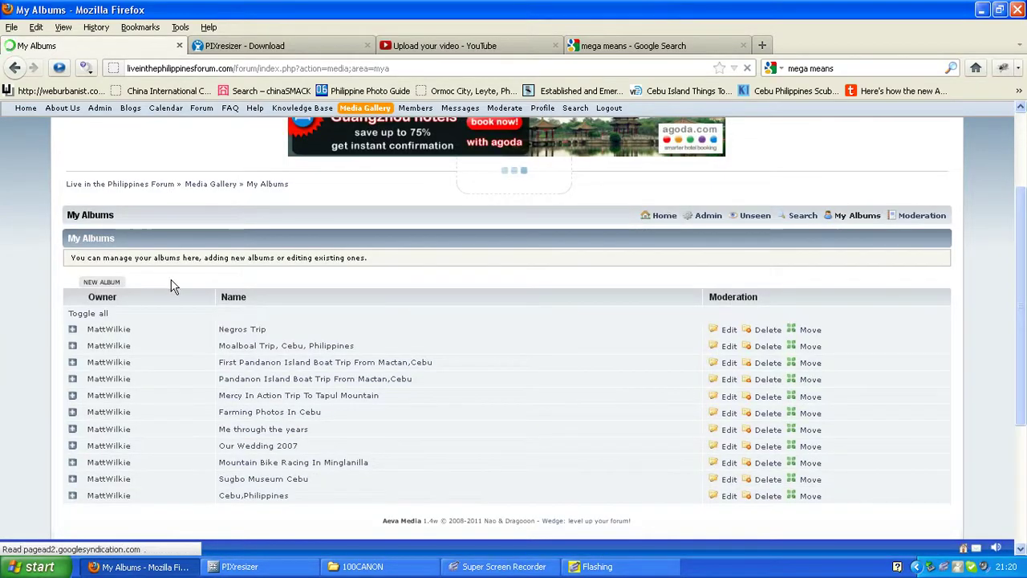
{"action": "left_click_drag", "start_coordinate": [188, 321], "coordinate": [209, 500]}
{"action": "left_click", "coordinate": [205, 318]}
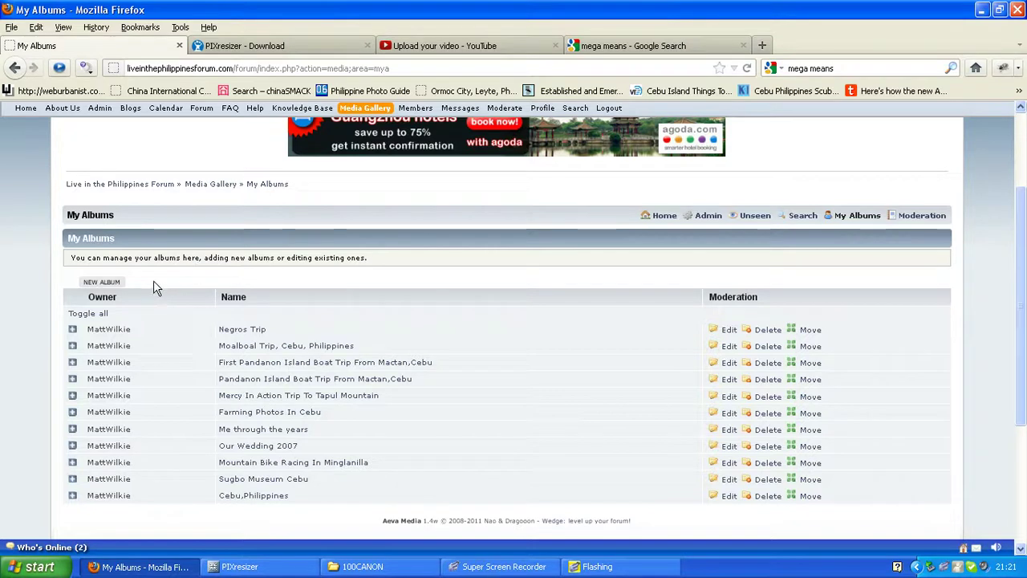
{"action": "left_click", "coordinate": [109, 290]}
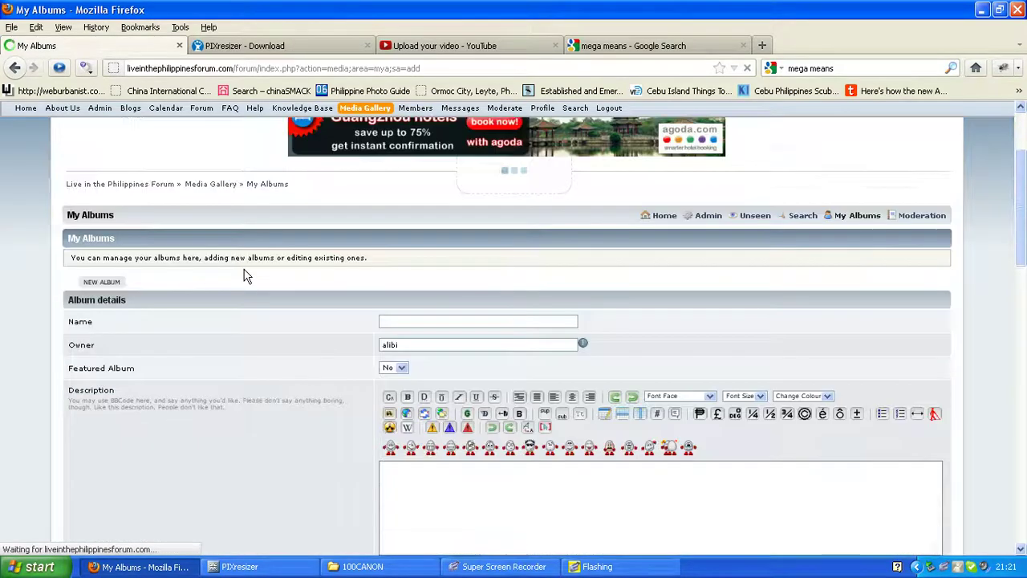
{"action": "scroll", "coordinate": [240, 277], "scroll_direction": "down", "scroll_amount": 3}
{"action": "left_click", "coordinate": [428, 320]}
Name the album 'Christmas Trees in Minglanilla 2011' and enter the member's name as Owner.
{"action": "type", "text": "Christmas Trees in Minglanilla"}
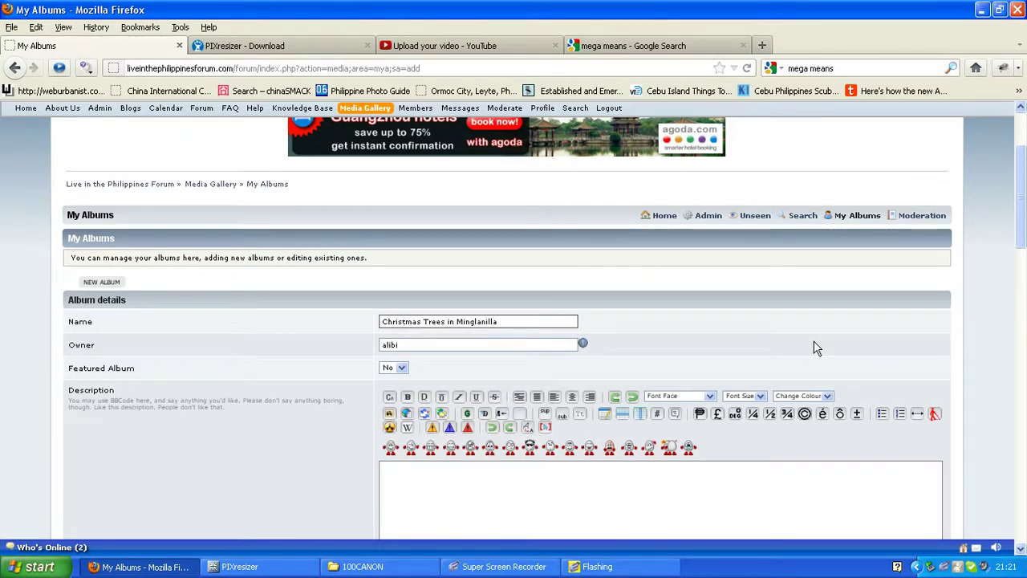
{"action": "type", "text": " 2011"}
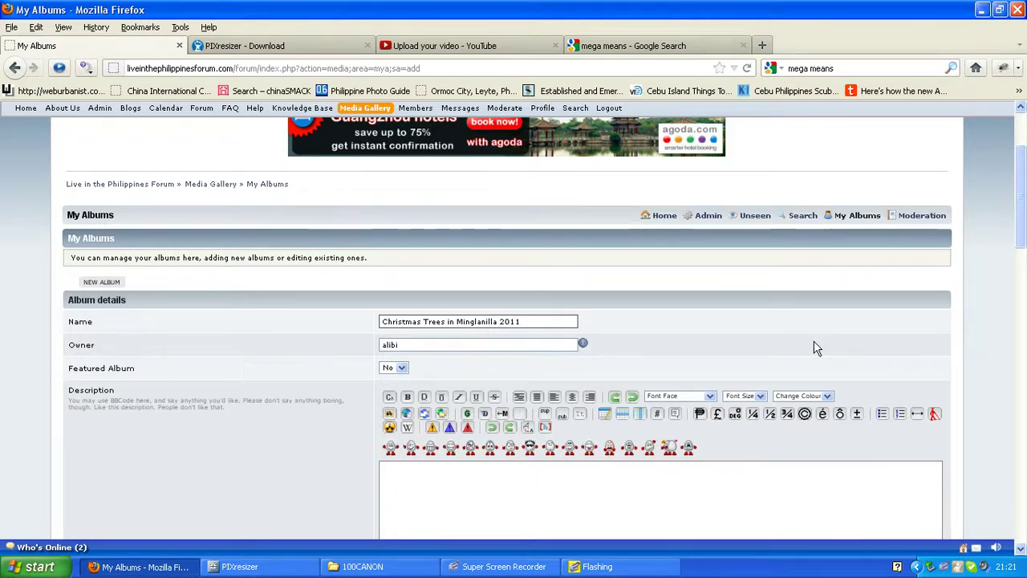
{"action": "key", "text": "ctrl+a"}
{"action": "key", "text": "Tab"}
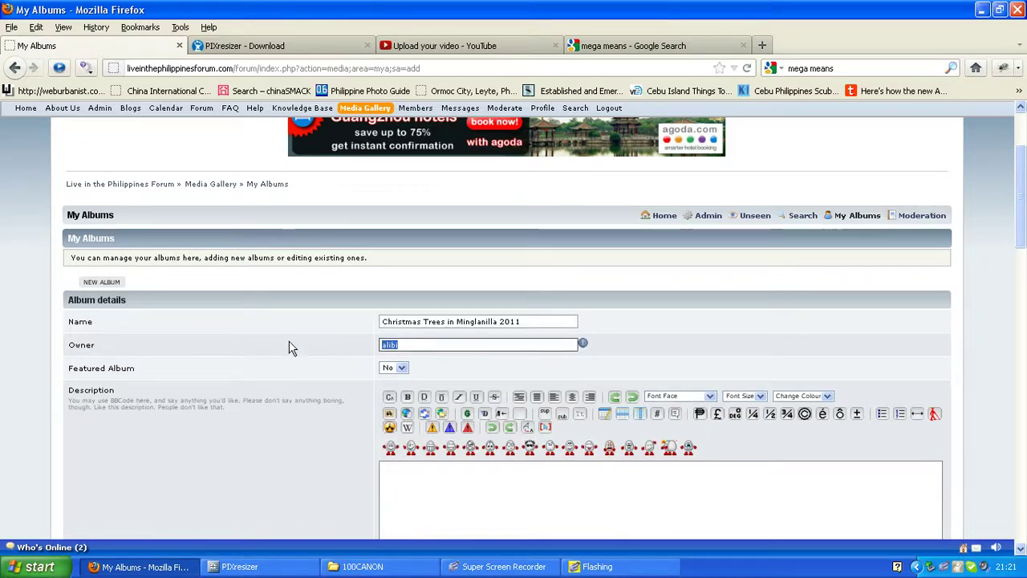
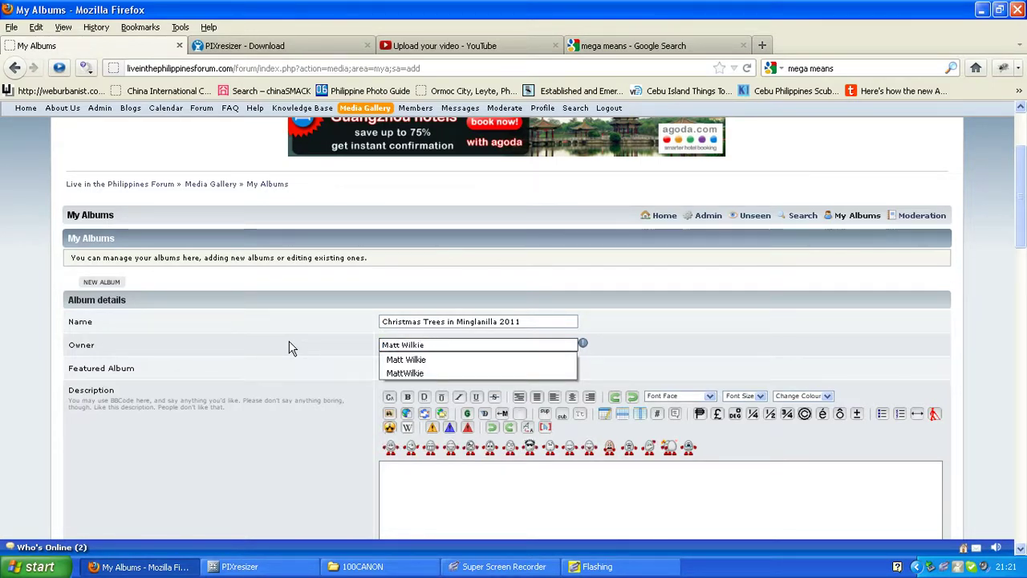
Begin the album description with 'Photos of Christmas trees during the festivite'.
{"action": "left_click", "coordinate": [491, 493]}
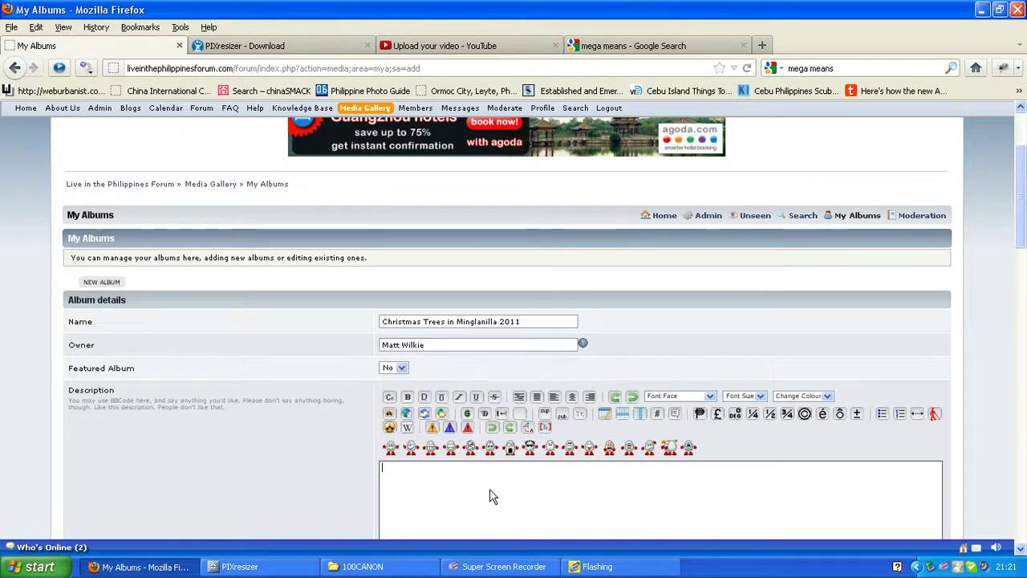
{"action": "scroll", "coordinate": [421, 369], "scroll_direction": "down", "scroll_amount": 2}
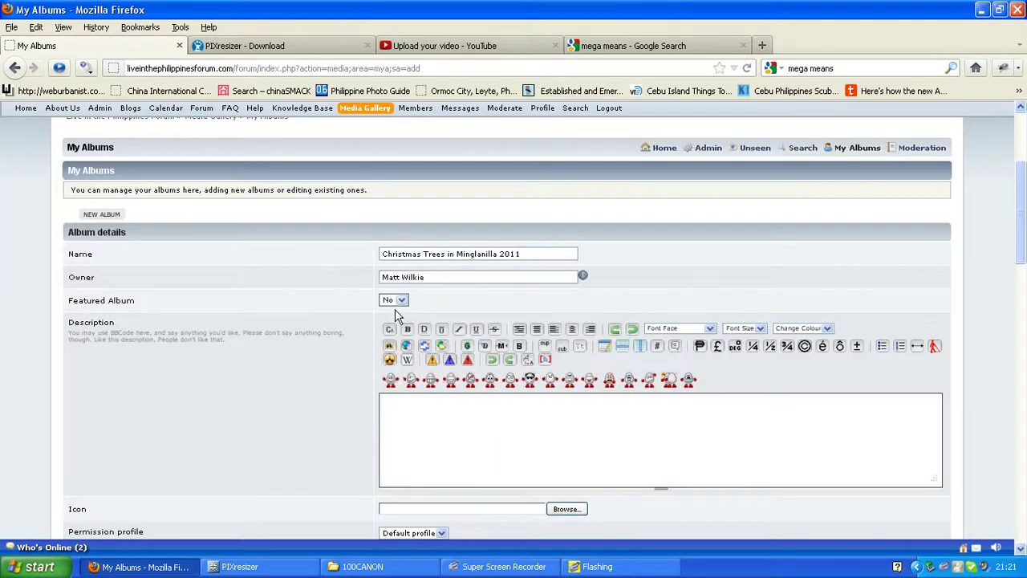
{"action": "scroll", "coordinate": [479, 366], "scroll_direction": "down", "scroll_amount": 1}
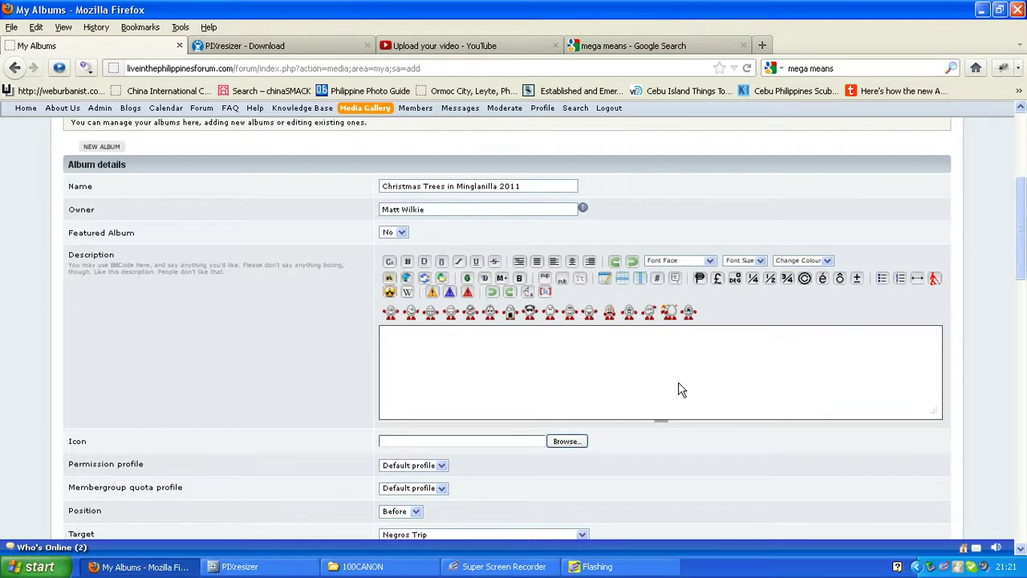
{"action": "type", "text": "os of Christmas trees during "}
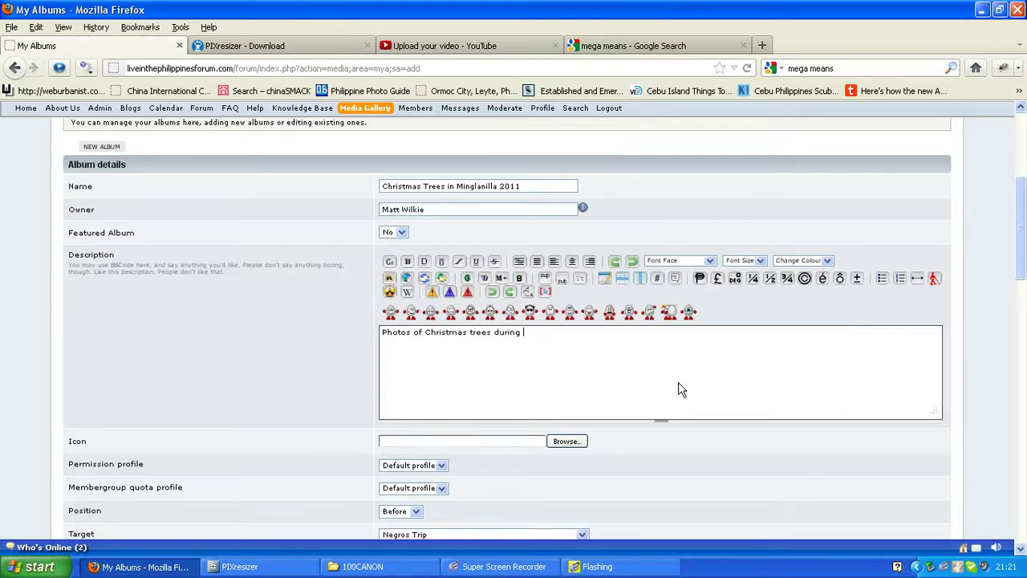
{"action": "type", "text": "the festivite"}
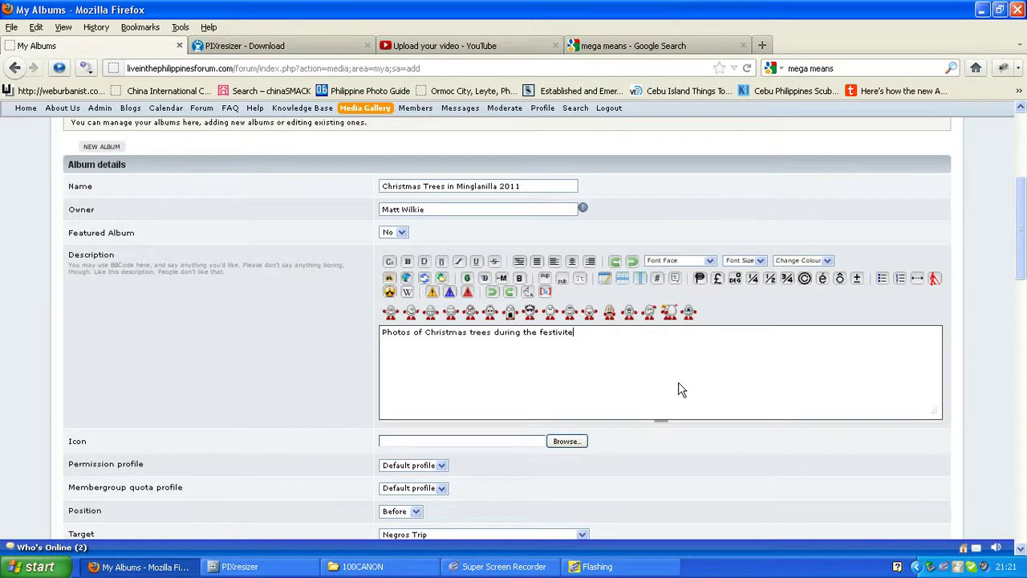
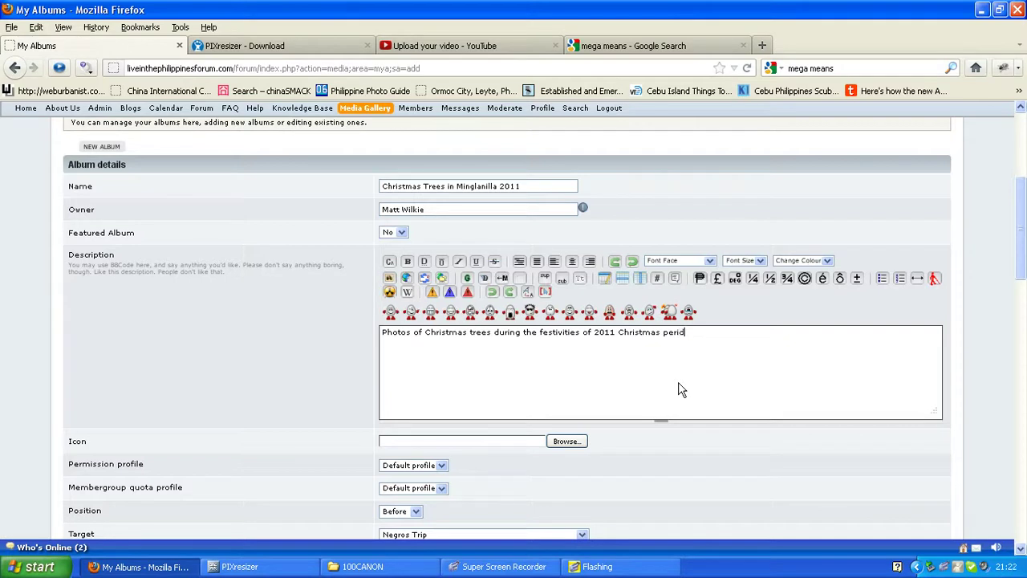
Continue the album description by typing 'iod with Ch'.
{"action": "type", "text": "ith Ch"}
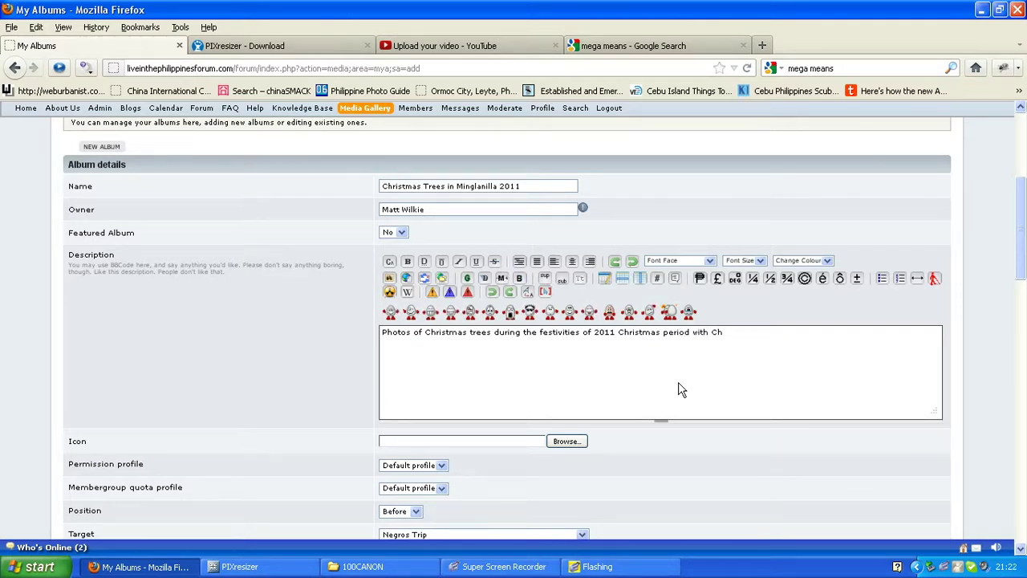
Fix the typo and end the description with 'Christmas tree competition.'.
{"action": "key", "text": "BackSpace"}
{"action": "type", "text": "Christmas t"}
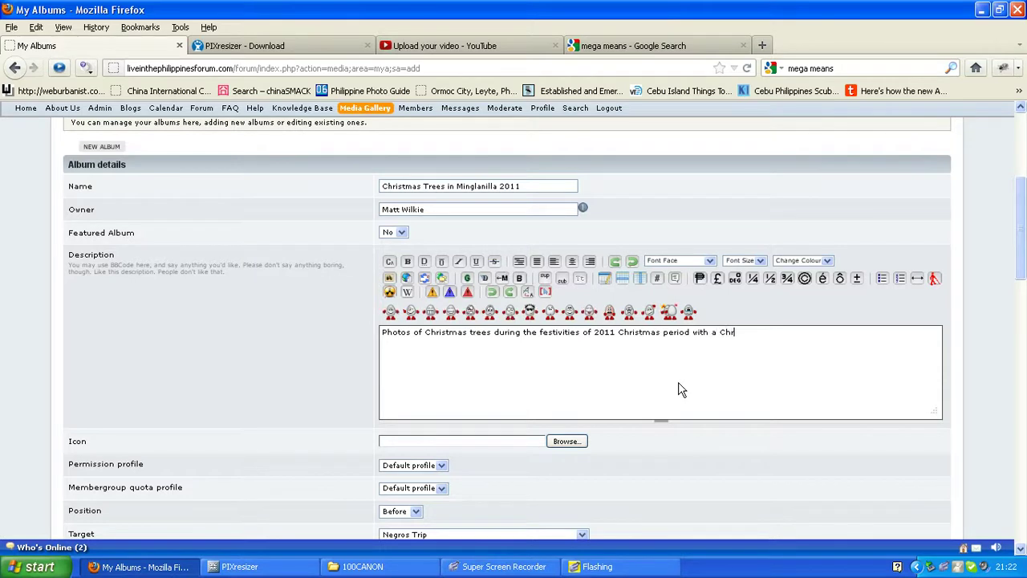
{"action": "type", "text": "ree compet"}
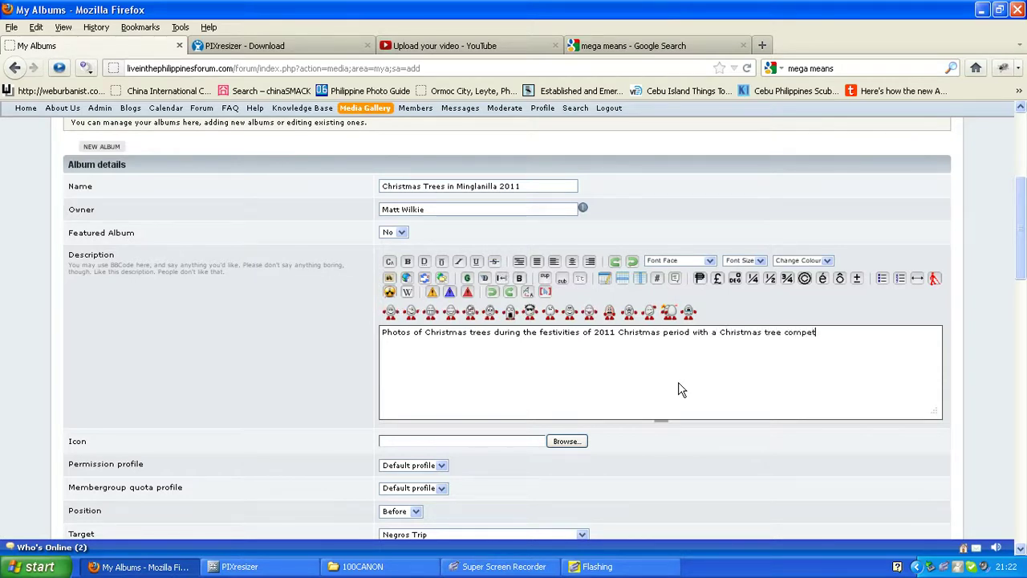
{"action": "type", "text": "ition."}
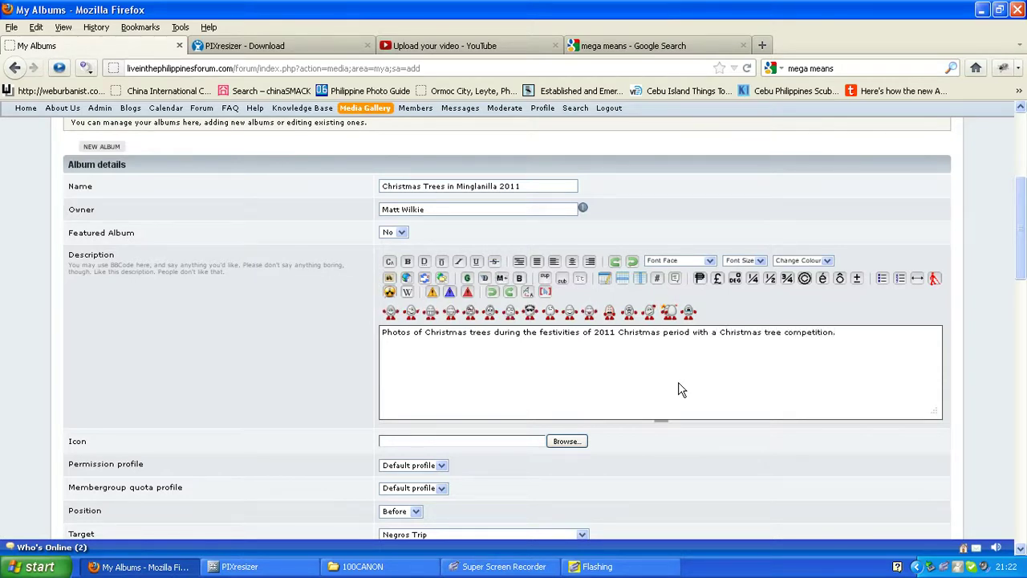
{"action": "scroll", "coordinate": [676, 387], "scroll_direction": "down", "scroll_amount": 3}
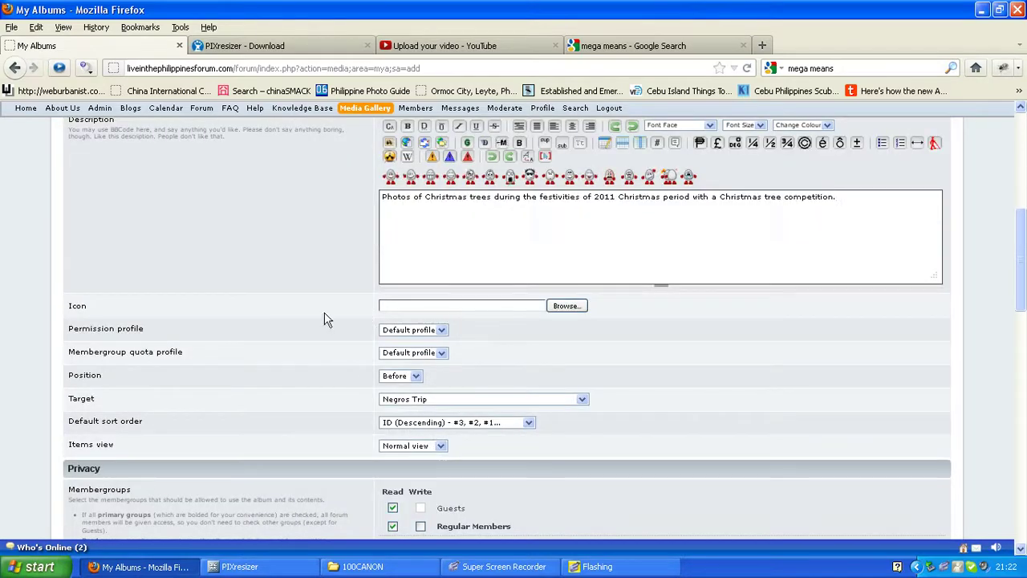
Browse for the album icon in D:\computer crash\DCIM\100CANON\Resized.
{"action": "left_click", "coordinate": [586, 306]}
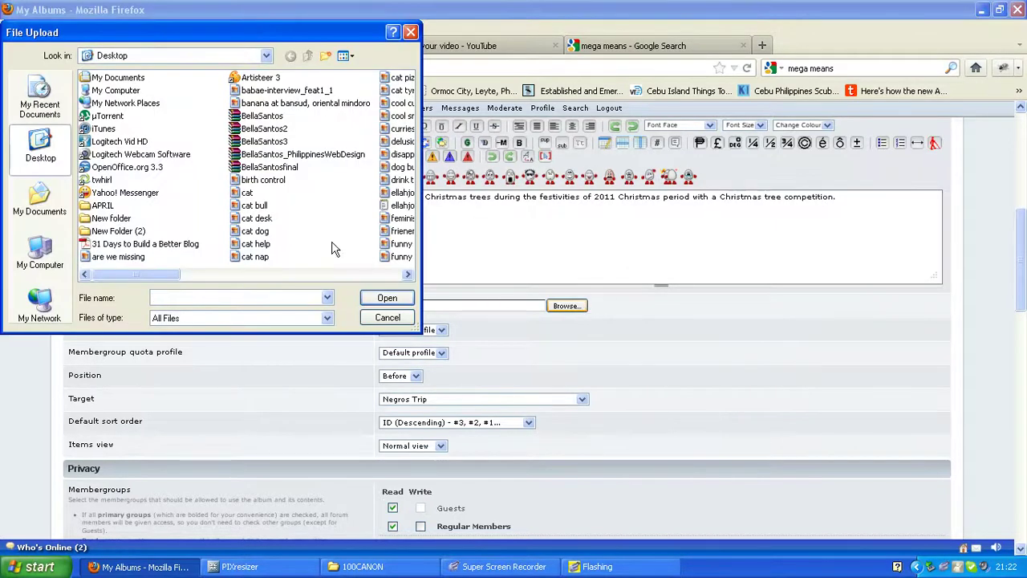
{"action": "left_click", "coordinate": [40, 253]}
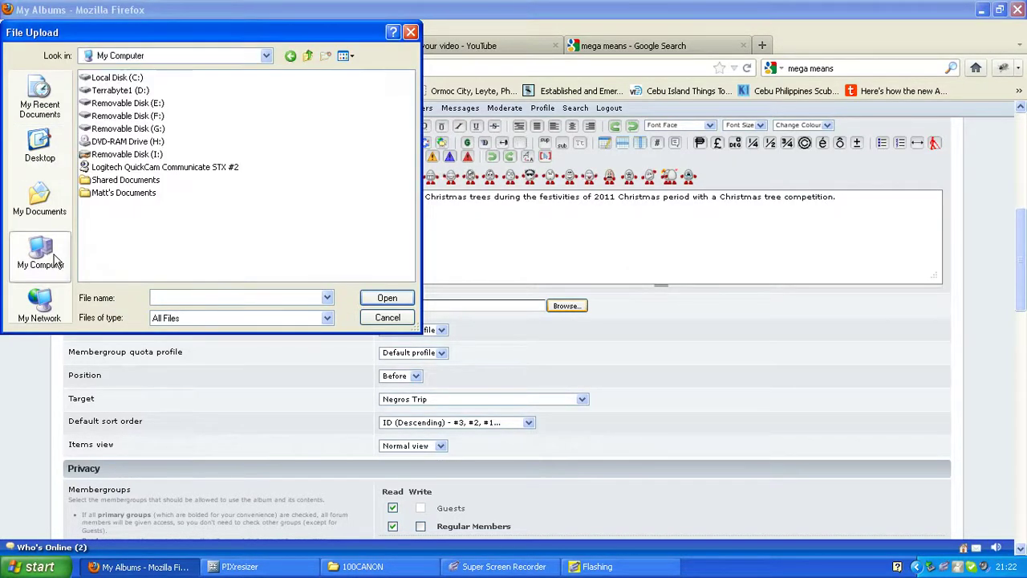
{"action": "double_click", "coordinate": [141, 91]}
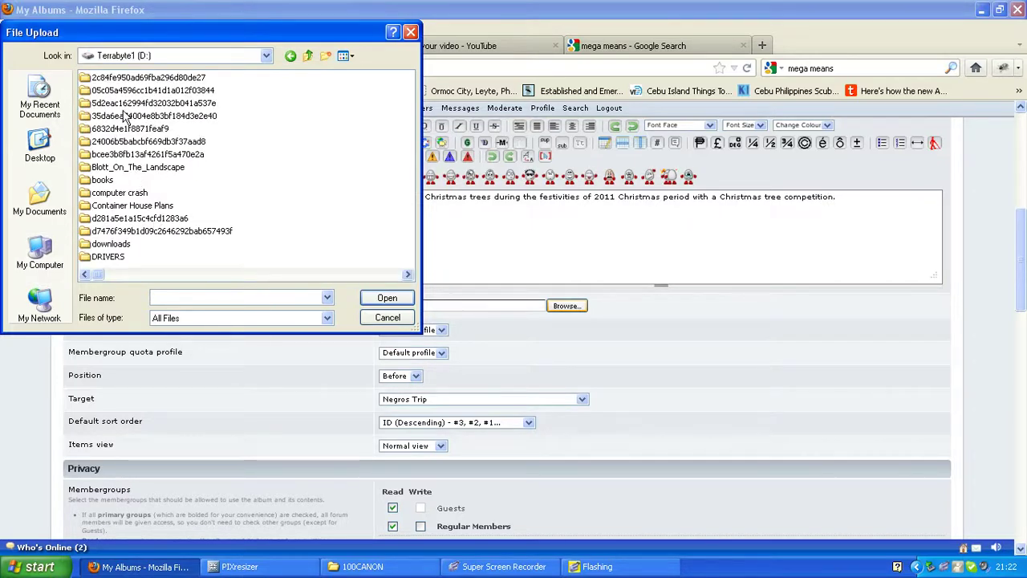
{"action": "left_click", "coordinate": [118, 194]}
{"action": "double_click", "coordinate": [118, 195]}
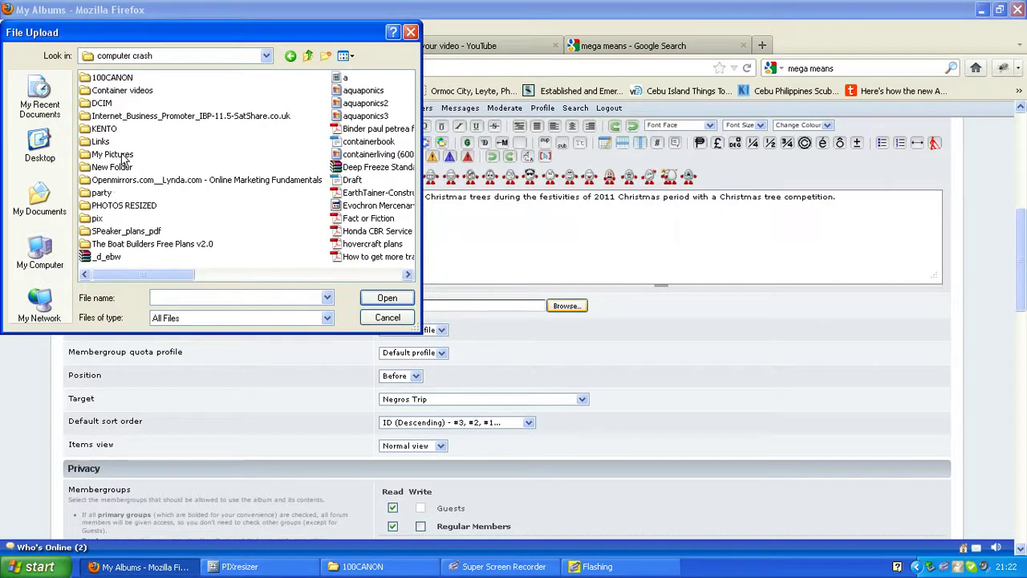
{"action": "double_click", "coordinate": [110, 105]}
{"action": "double_click", "coordinate": [111, 79]}
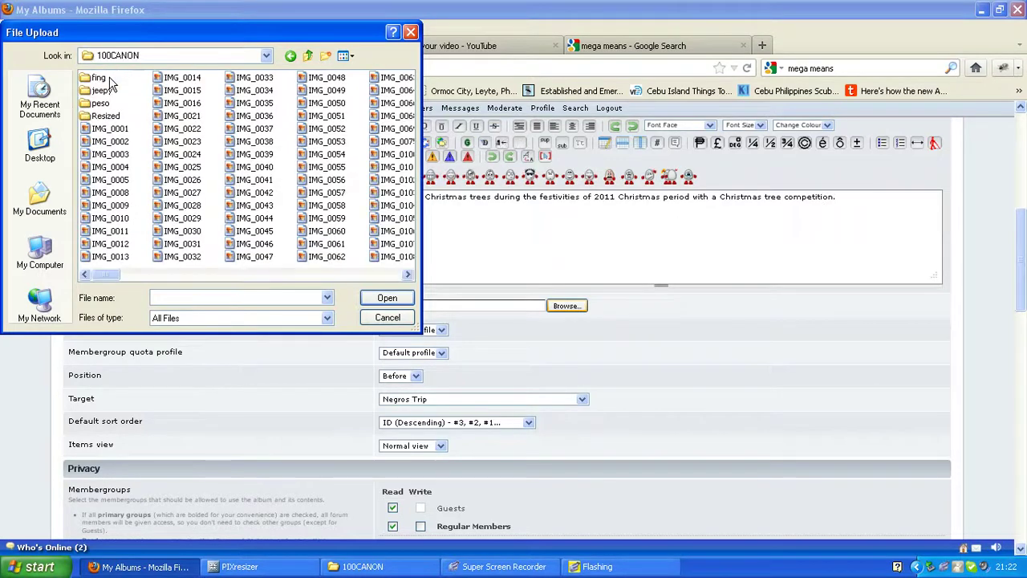
{"action": "double_click", "coordinate": [106, 117]}
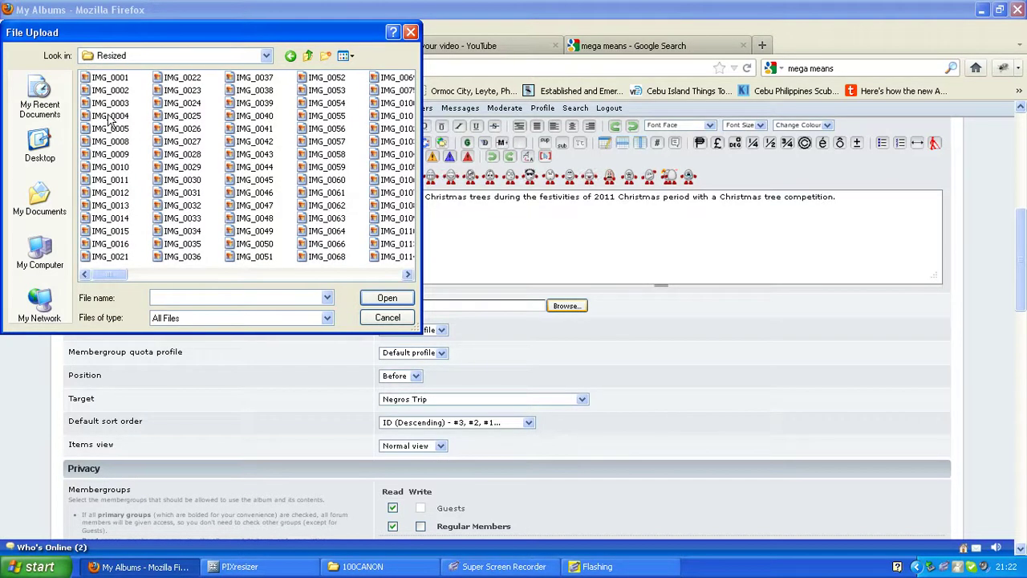
{"action": "left_click", "coordinate": [347, 56]}
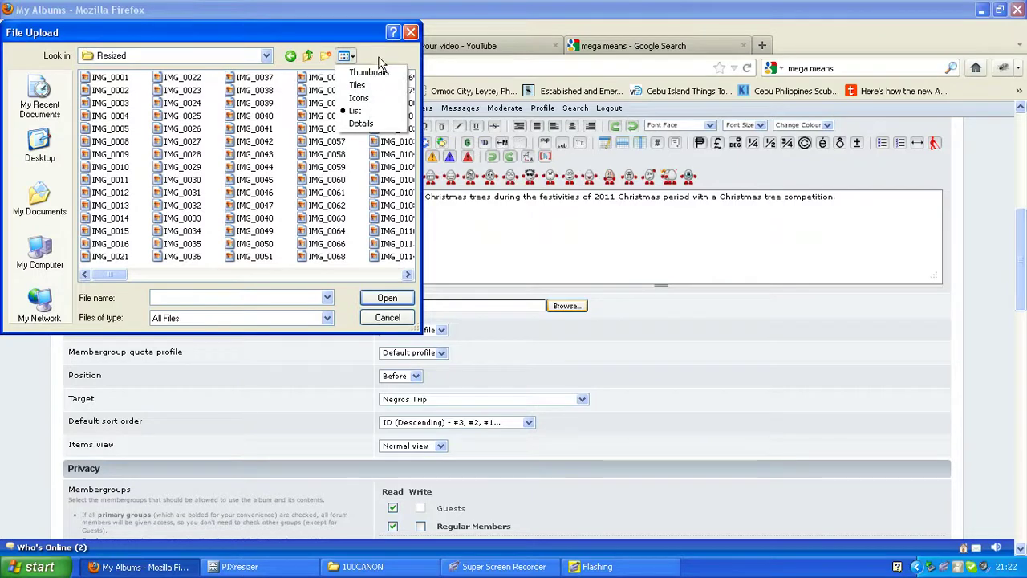
Show the Resized photos as Thumbnails and scroll through to the night tree shots IMG_1293–IMG_1294.
{"action": "left_click", "coordinate": [368, 73]}
{"action": "scroll", "coordinate": [389, 132], "scroll_direction": "down", "scroll_amount": 2}
{"action": "scroll", "coordinate": [389, 133], "scroll_direction": "down", "scroll_amount": 15}
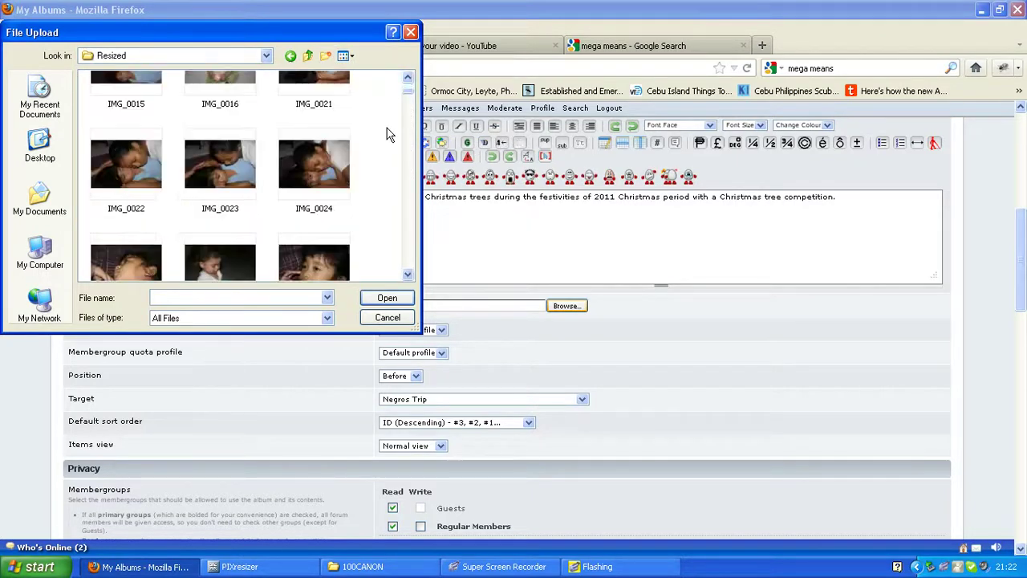
{"action": "scroll", "coordinate": [389, 135], "scroll_direction": "down", "scroll_amount": 10}
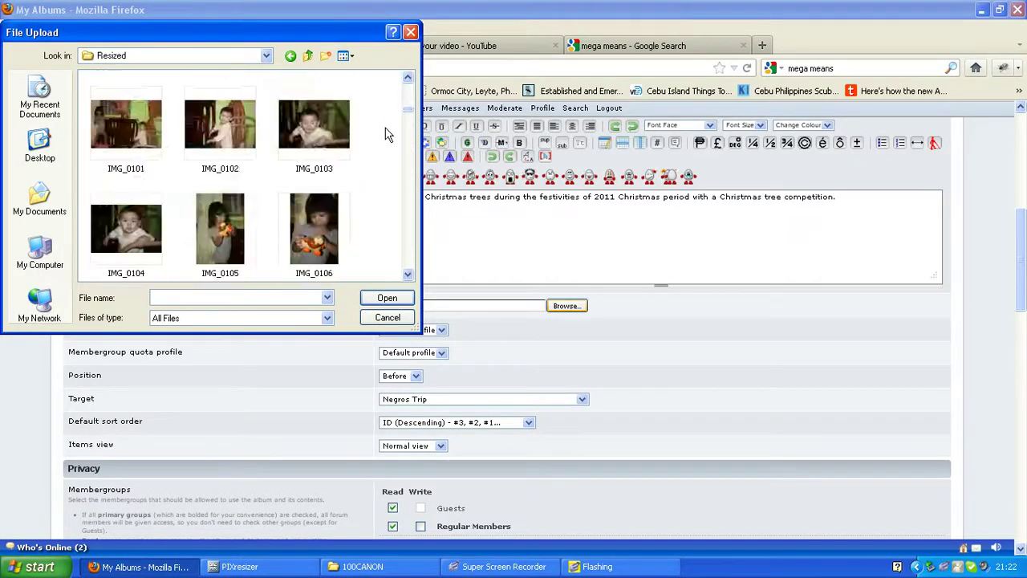
{"action": "scroll", "coordinate": [383, 130], "scroll_direction": "down", "scroll_amount": 10}
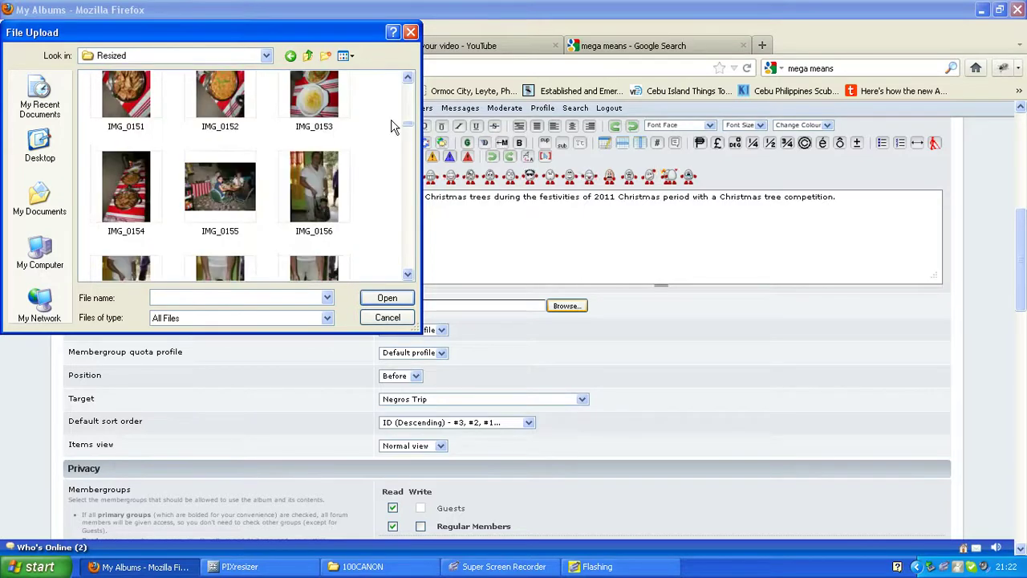
{"action": "scroll", "coordinate": [393, 129], "scroll_direction": "down", "scroll_amount": 15}
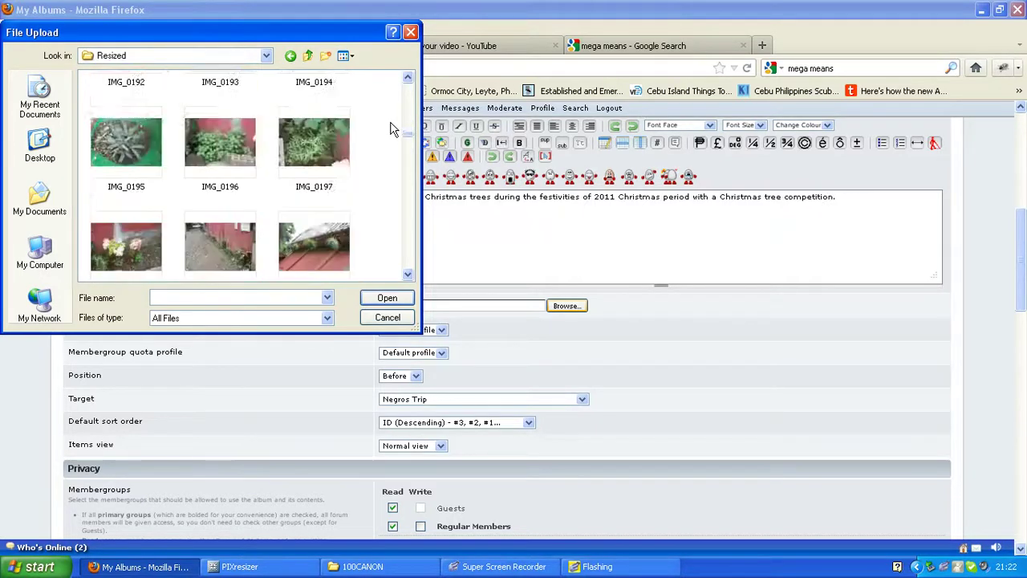
{"action": "scroll", "coordinate": [390, 130], "scroll_direction": "down", "scroll_amount": 20}
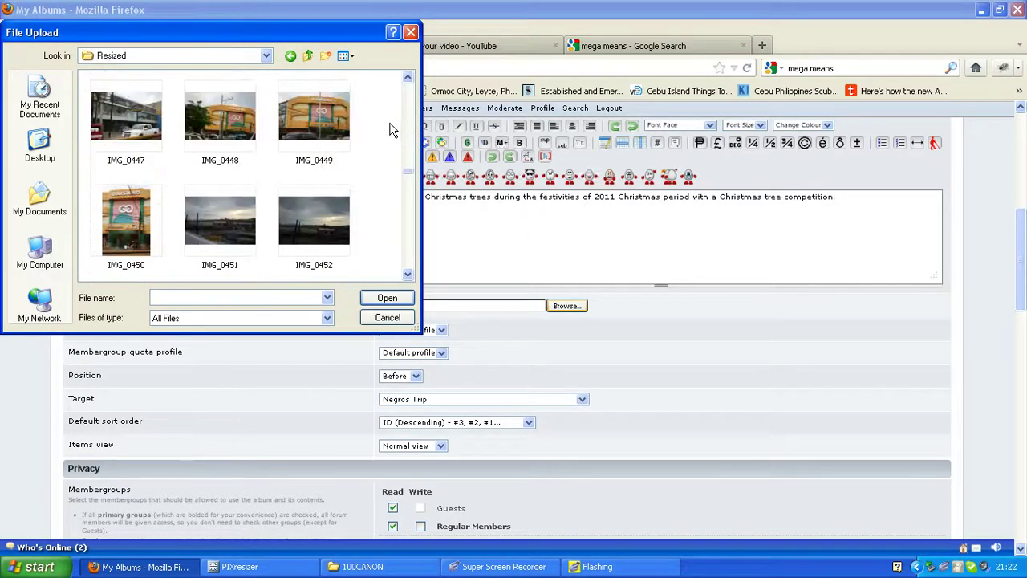
{"action": "scroll", "coordinate": [390, 130], "scroll_direction": "down", "scroll_amount": 20}
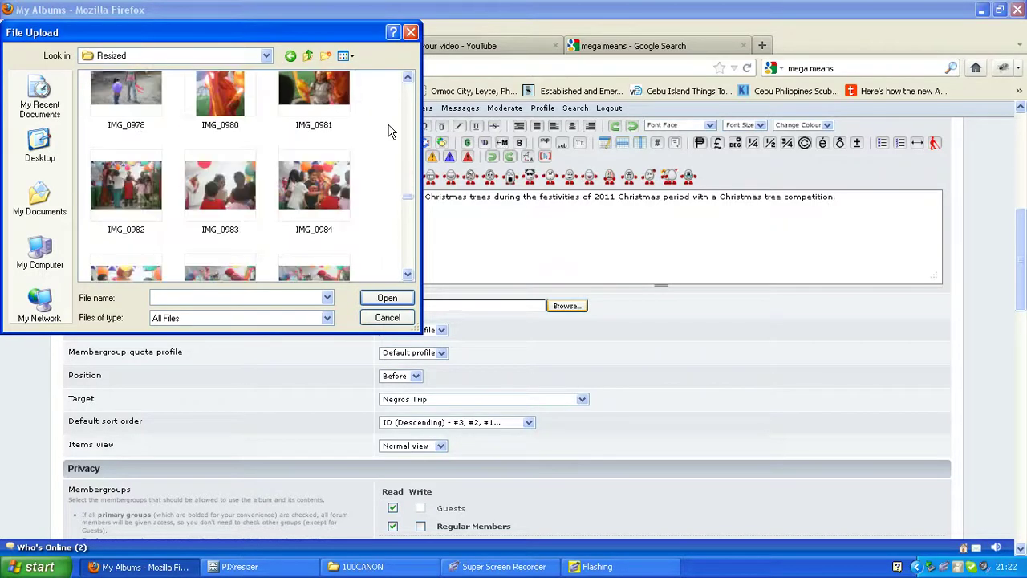
{"action": "scroll", "coordinate": [391, 130], "scroll_direction": "down", "scroll_amount": 20}
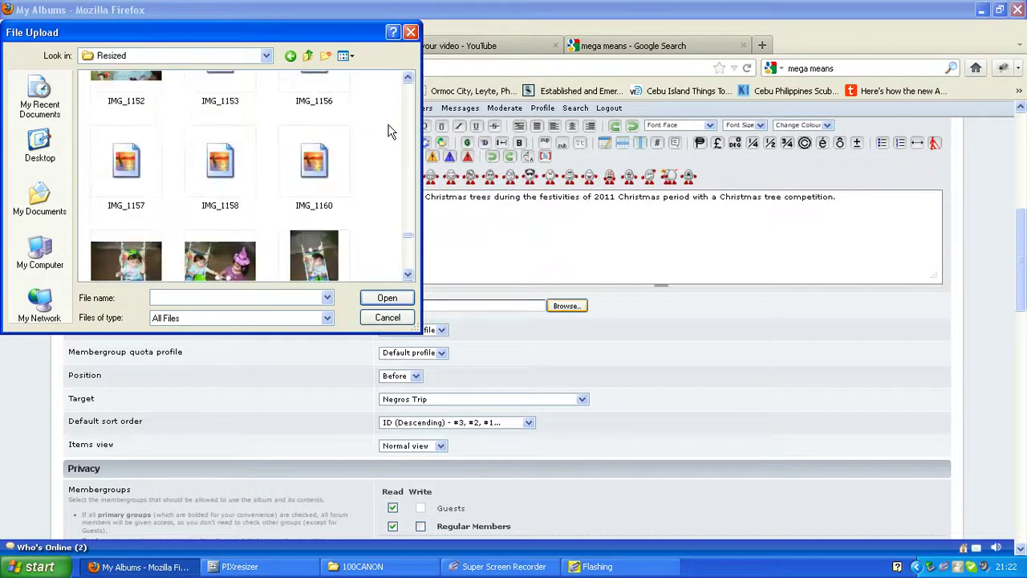
{"action": "scroll", "coordinate": [391, 130], "scroll_direction": "down", "scroll_amount": 10}
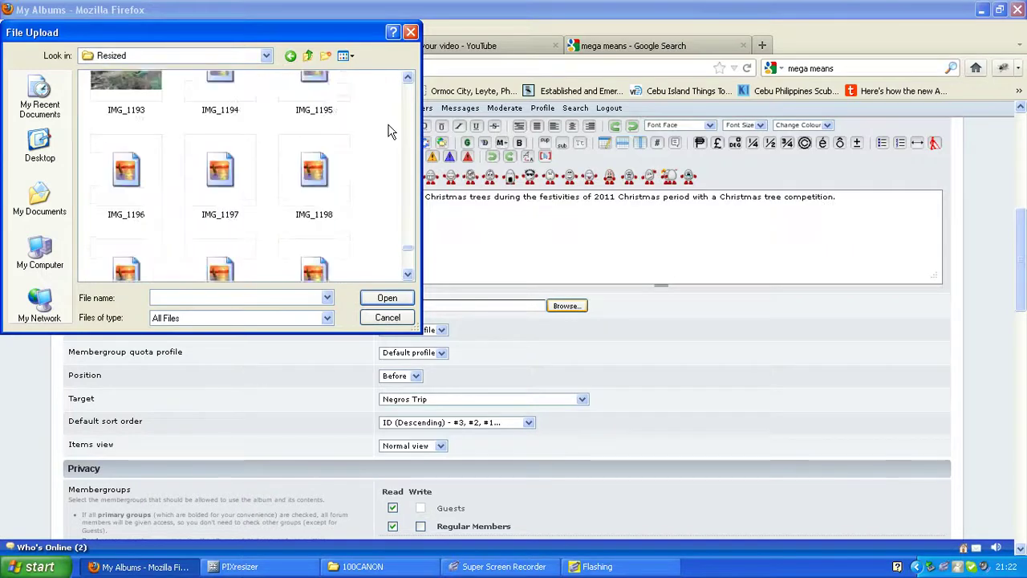
{"action": "scroll", "coordinate": [390, 130], "scroll_direction": "down", "scroll_amount": 5}
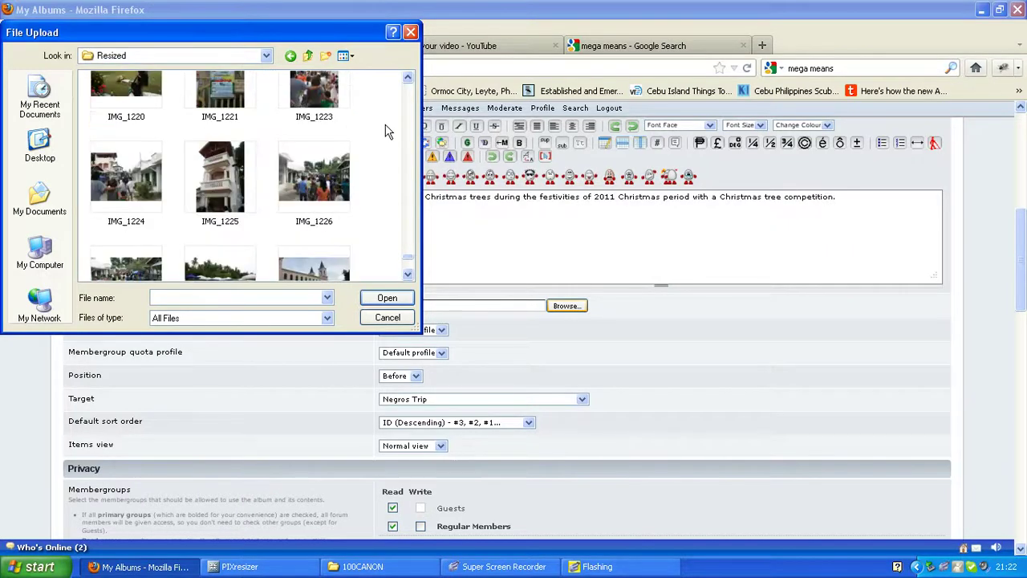
{"action": "scroll", "coordinate": [393, 187], "scroll_direction": "down", "scroll_amount": 1}
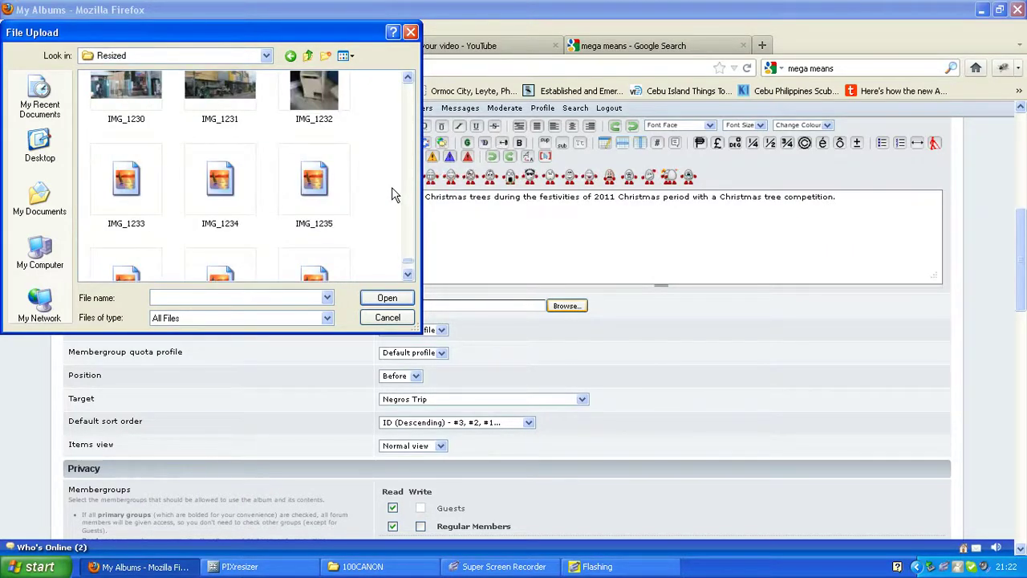
{"action": "scroll", "coordinate": [393, 196], "scroll_direction": "down", "scroll_amount": 2}
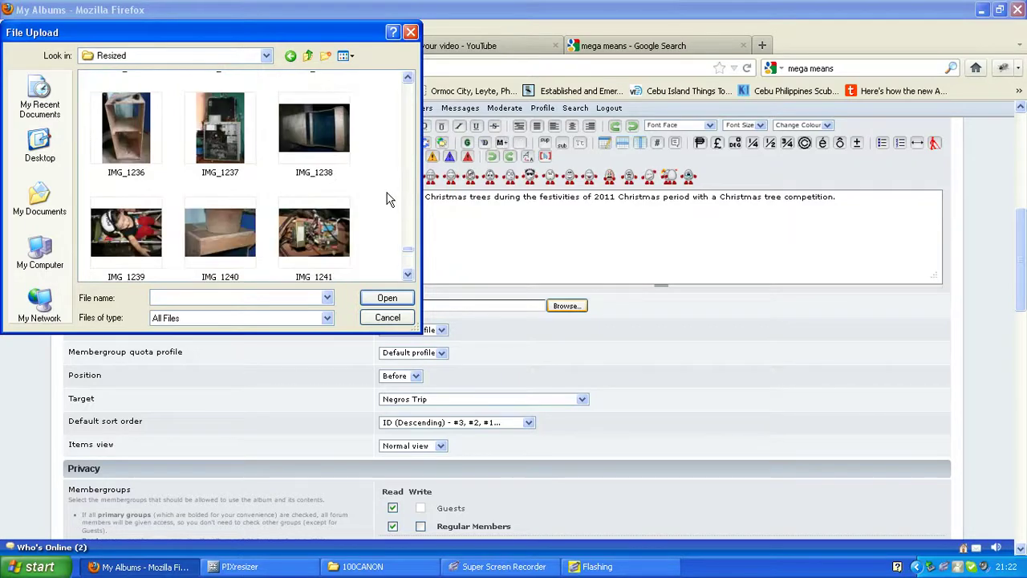
{"action": "scroll", "coordinate": [382, 199], "scroll_direction": "down", "scroll_amount": 2}
{"action": "scroll", "coordinate": [380, 196], "scroll_direction": "down", "scroll_amount": 3}
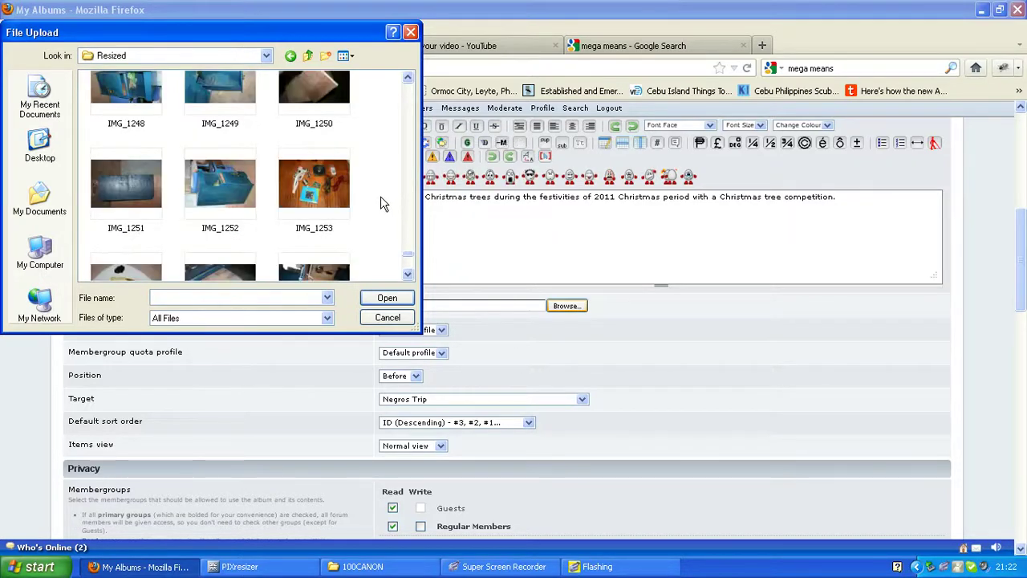
{"action": "scroll", "coordinate": [380, 196], "scroll_direction": "down", "scroll_amount": 6}
{"action": "scroll", "coordinate": [380, 204], "scroll_direction": "down", "scroll_amount": 4}
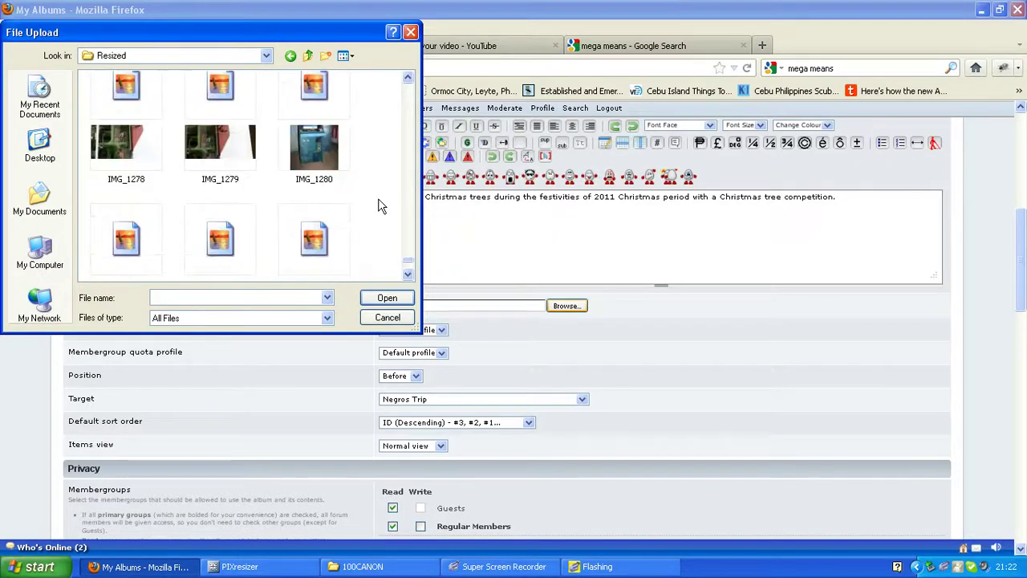
{"action": "scroll", "coordinate": [382, 205], "scroll_direction": "down", "scroll_amount": 3}
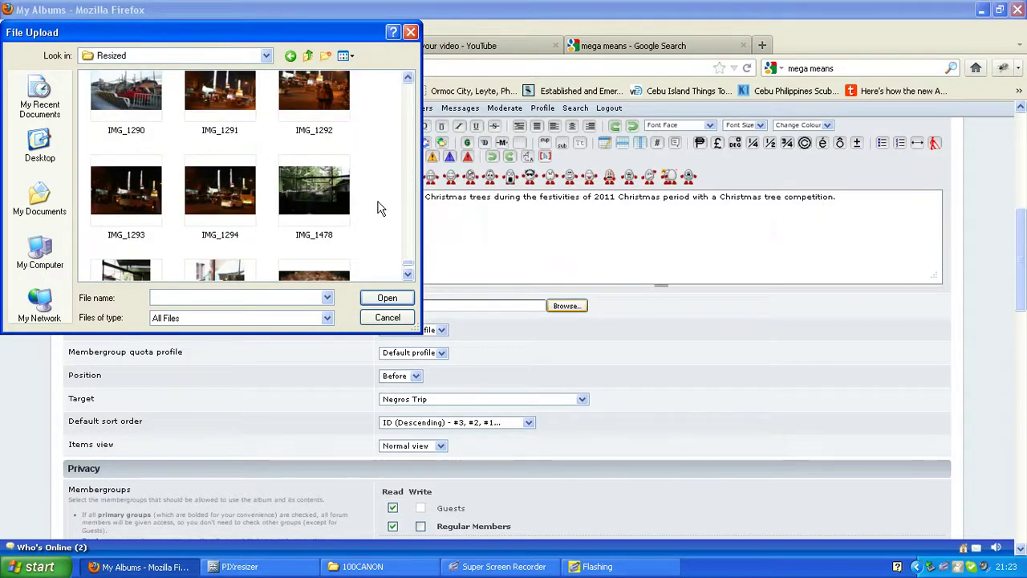
{"action": "scroll", "coordinate": [380, 209], "scroll_direction": "down", "scroll_amount": 4}
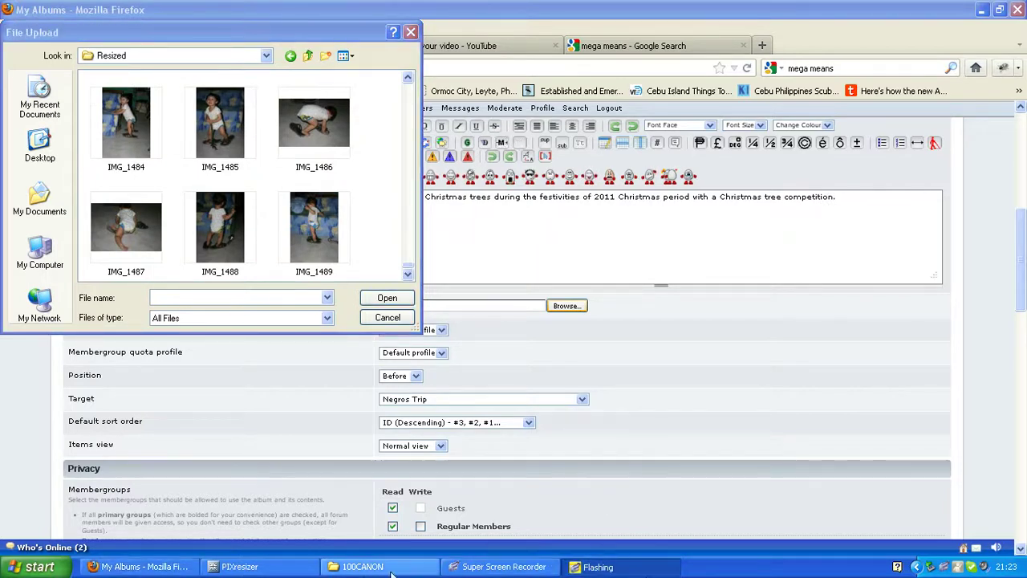
{"action": "left_click", "coordinate": [270, 568]}
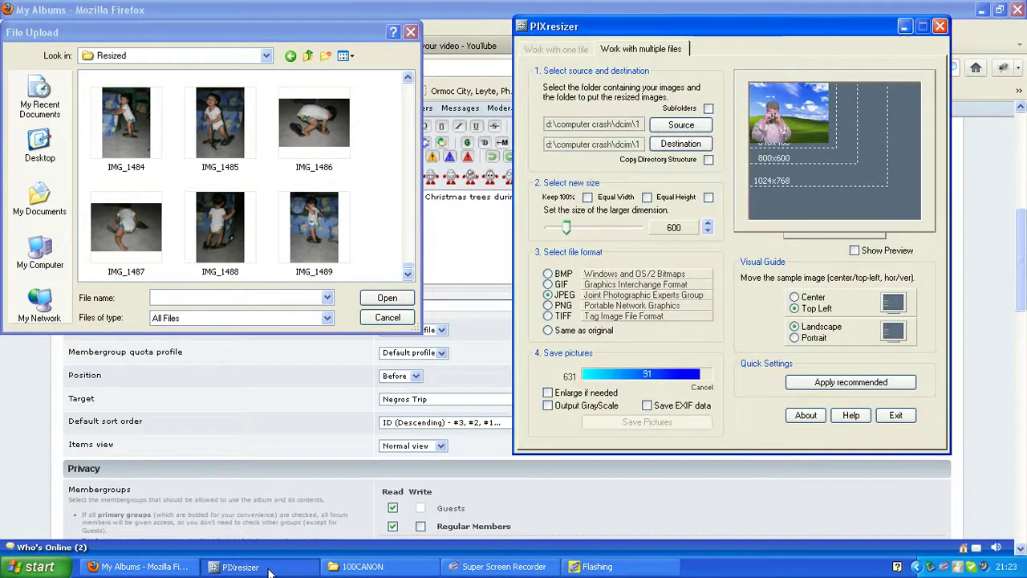
{"action": "left_click", "coordinate": [363, 567]}
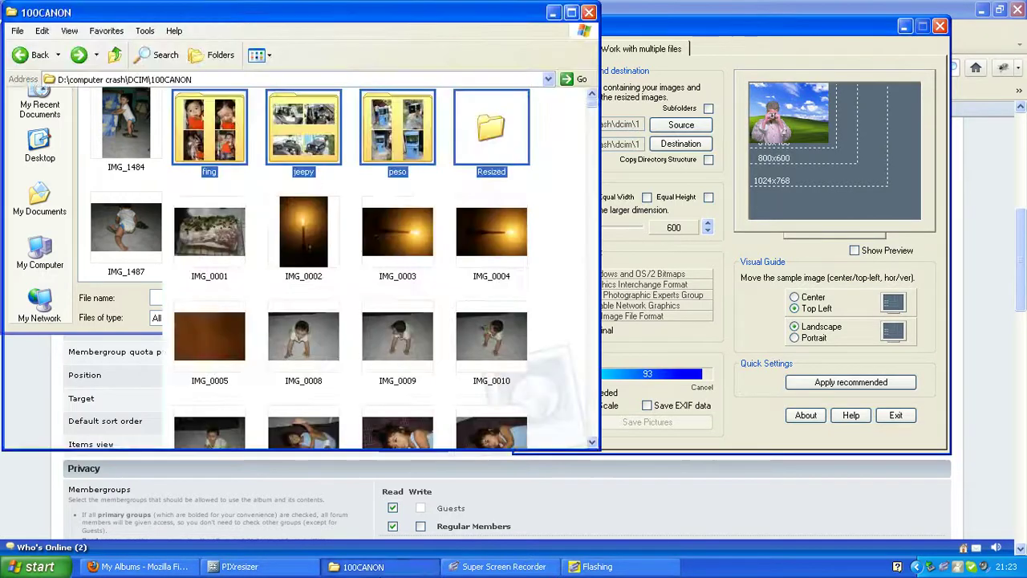
{"action": "scroll", "coordinate": [572, 215], "scroll_direction": "down", "scroll_amount": 10}
{"action": "left_click_drag", "start_coordinate": [593, 152], "coordinate": [591, 415]}
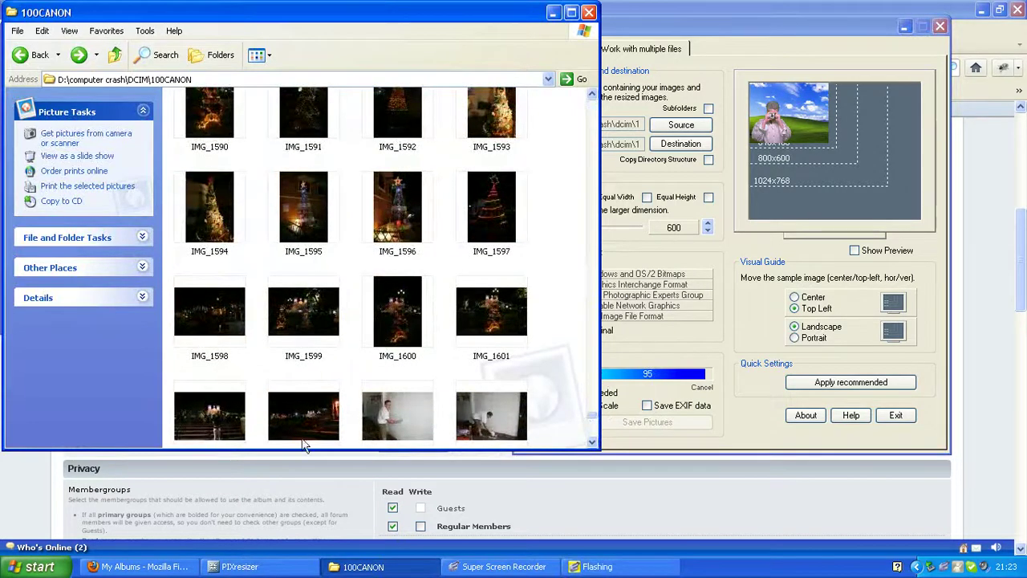
{"action": "left_click", "coordinate": [712, 8]}
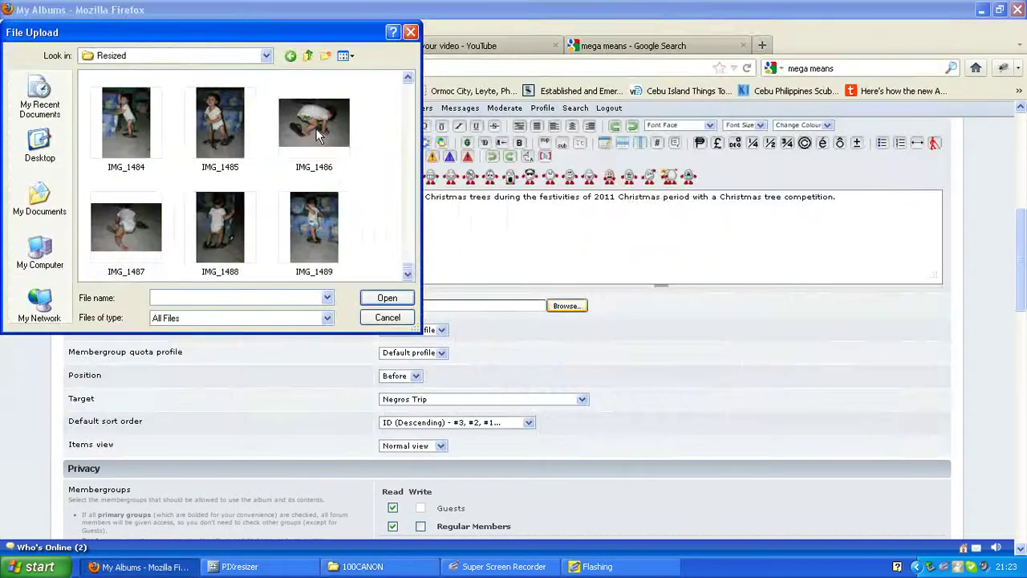
Refresh the Resized folder listing and choose IMG_1589 as the album icon.
{"action": "scroll", "coordinate": [380, 199], "scroll_direction": "up", "scroll_amount": 20}
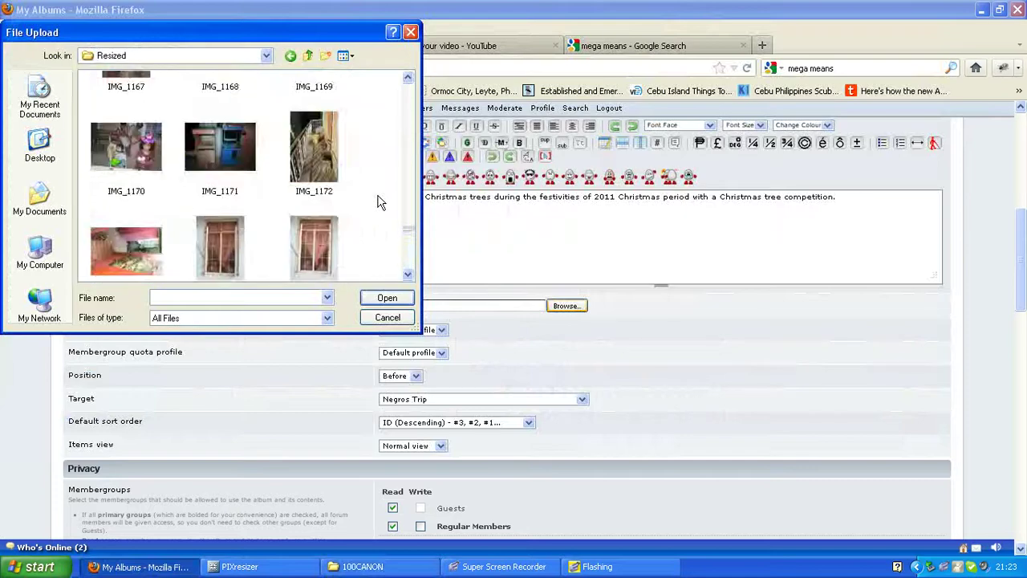
{"action": "scroll", "coordinate": [380, 203], "scroll_direction": "up", "scroll_amount": 20}
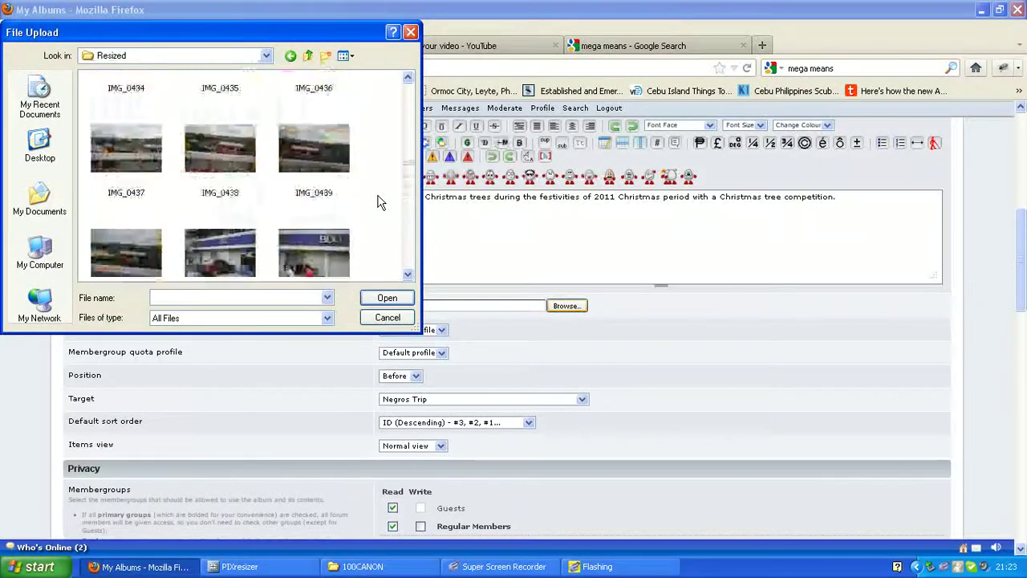
{"action": "scroll", "coordinate": [380, 202], "scroll_direction": "up", "scroll_amount": 10}
{"action": "right_click", "coordinate": [378, 200]}
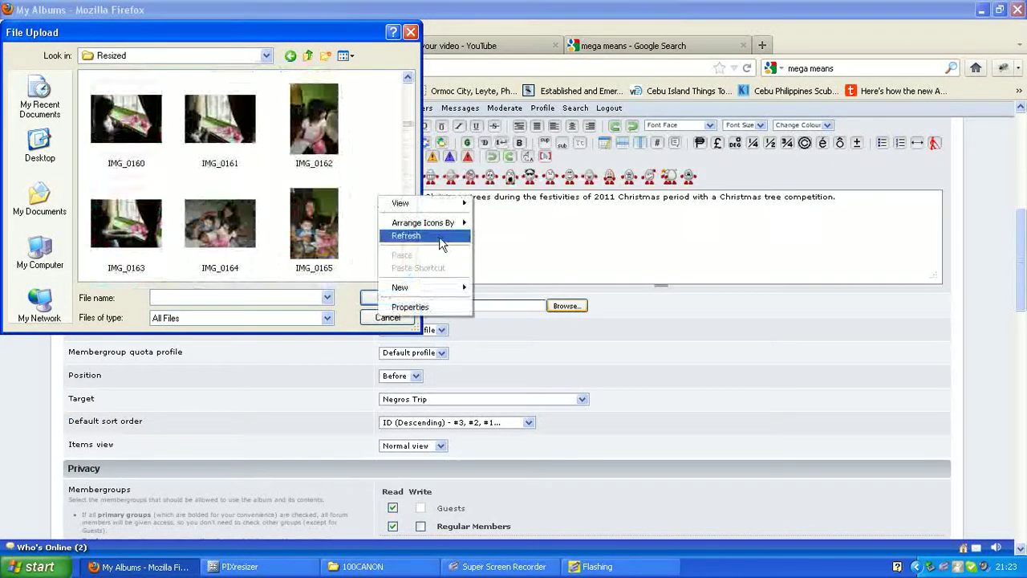
{"action": "left_click", "coordinate": [403, 233]}
{"action": "left_click_drag", "start_coordinate": [408, 83], "coordinate": [407, 258]}
{"action": "scroll", "coordinate": [374, 237], "scroll_direction": "up", "scroll_amount": 3}
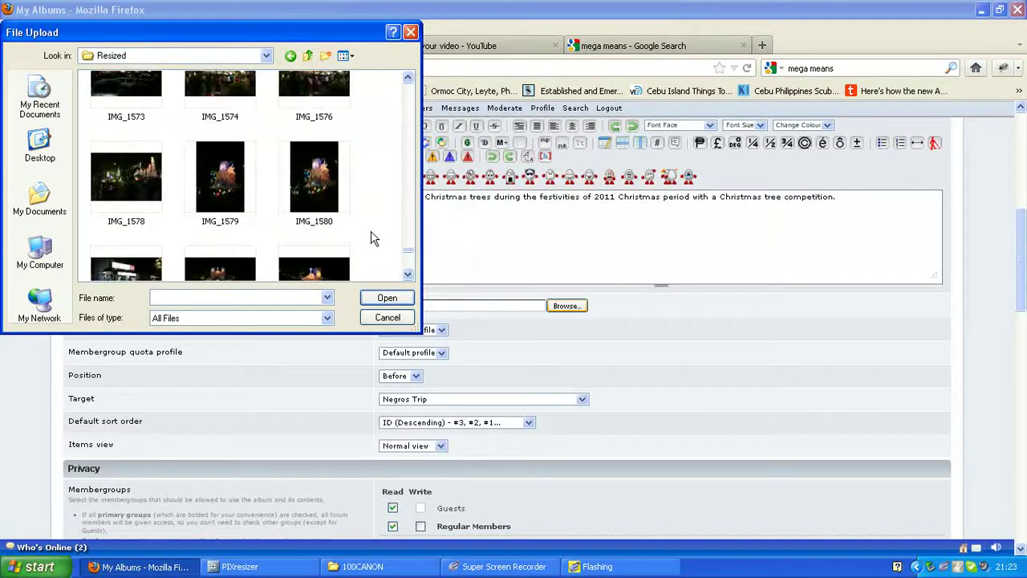
{"action": "scroll", "coordinate": [373, 237], "scroll_direction": "down", "scroll_amount": 1}
{"action": "scroll", "coordinate": [372, 238], "scroll_direction": "down", "scroll_amount": 1}
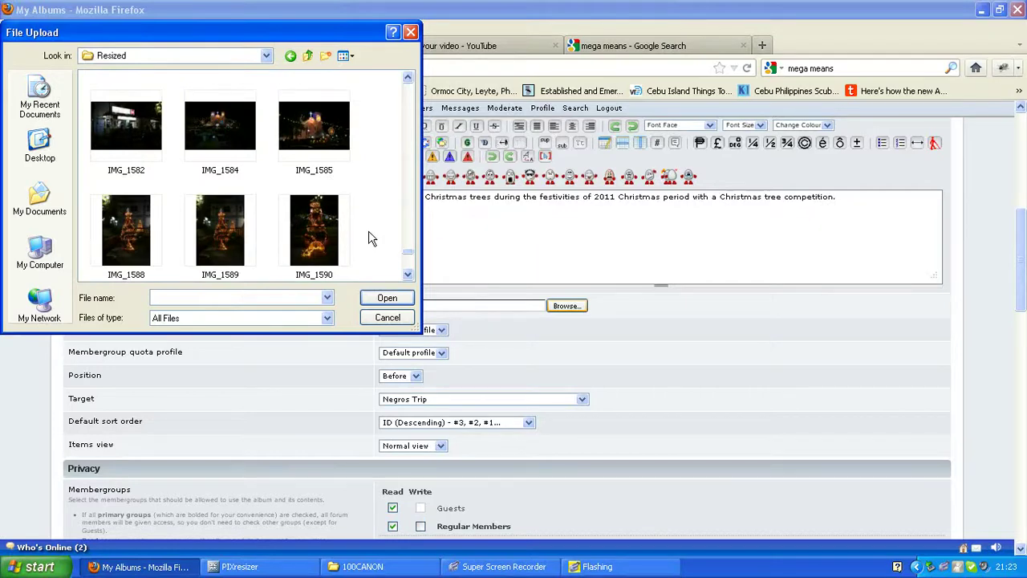
{"action": "left_click", "coordinate": [240, 234]}
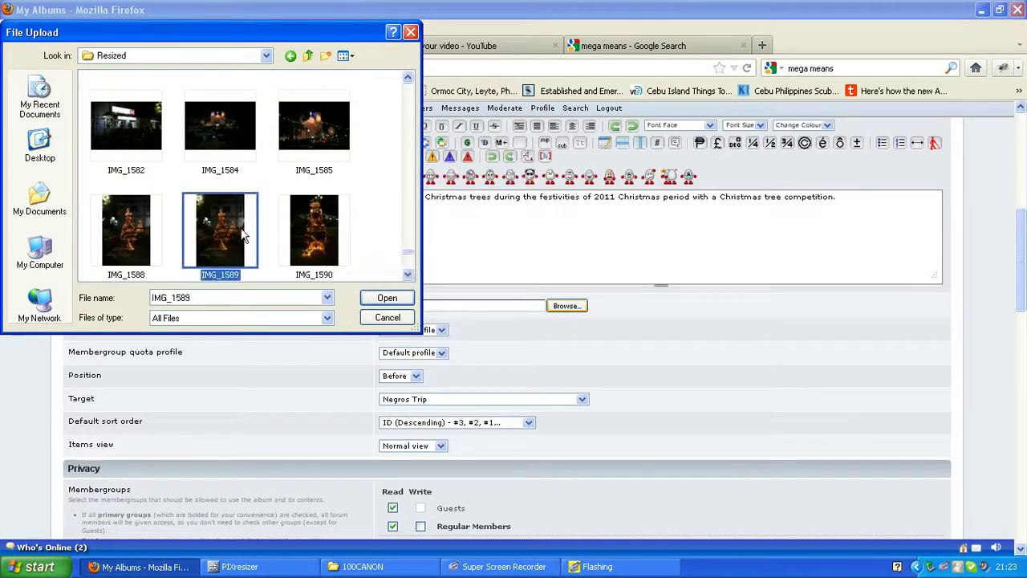
{"action": "left_click", "coordinate": [386, 298]}
Submit the completed album form to save 'Christmas Trees in Minglanilla 2011'.
{"action": "scroll", "coordinate": [711, 374], "scroll_direction": "down", "scroll_amount": 15}
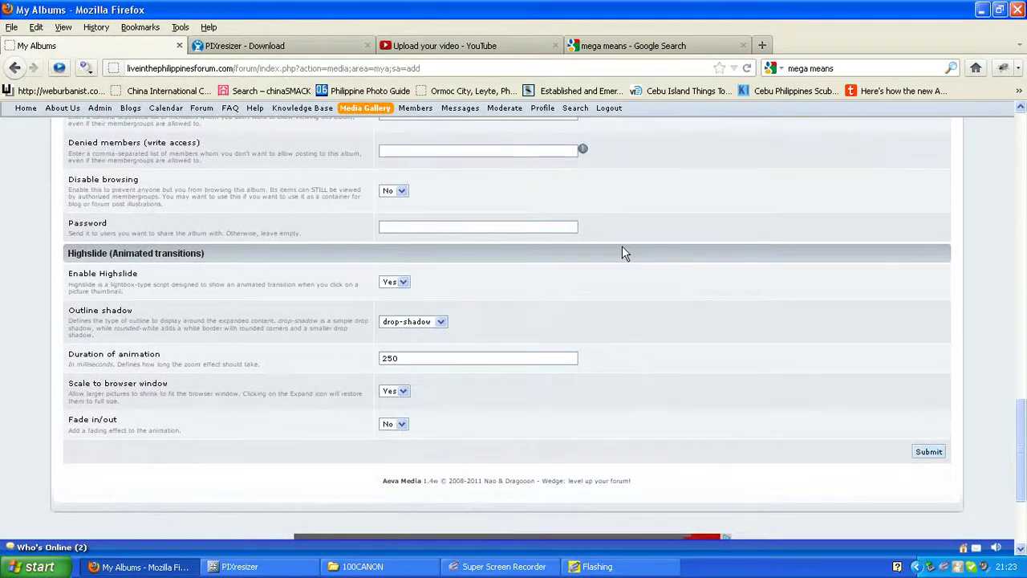
{"action": "scroll", "coordinate": [624, 254], "scroll_direction": "down", "scroll_amount": 3}
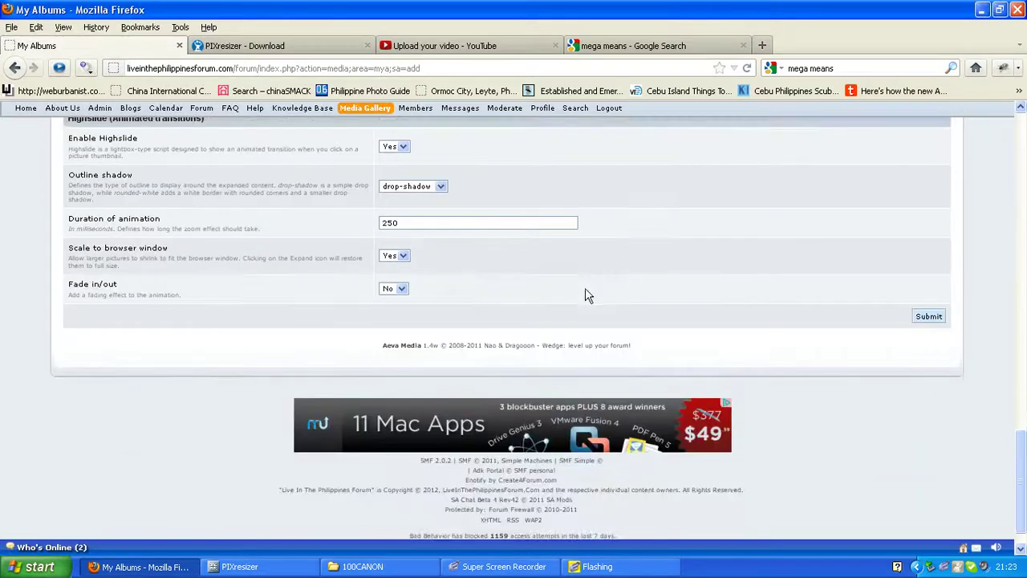
{"action": "left_click", "coordinate": [928, 317]}
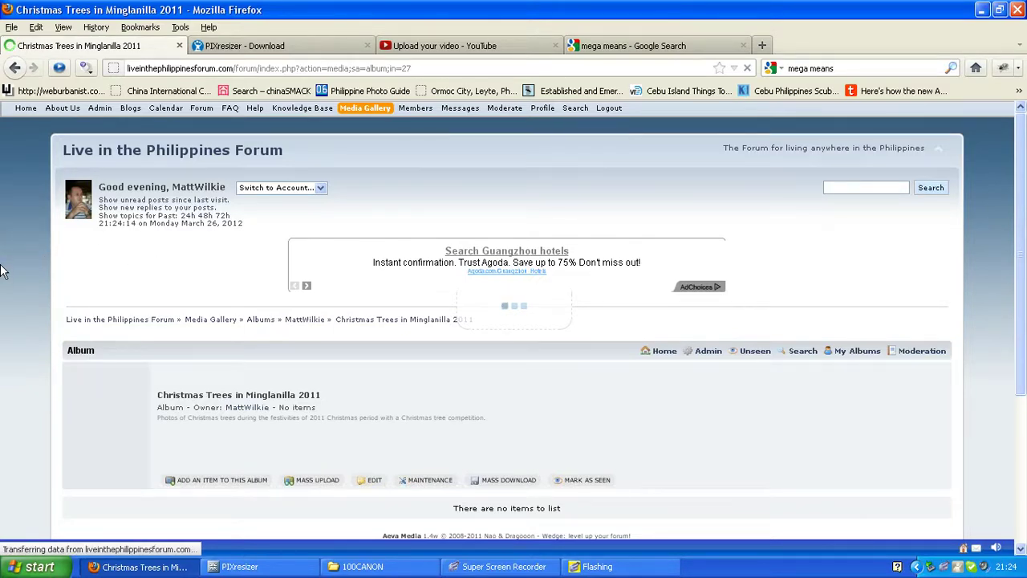
Review the saved album's title and description, then go to its Mass Upload page.
{"action": "scroll", "coordinate": [68, 368], "scroll_direction": "down", "scroll_amount": 3}
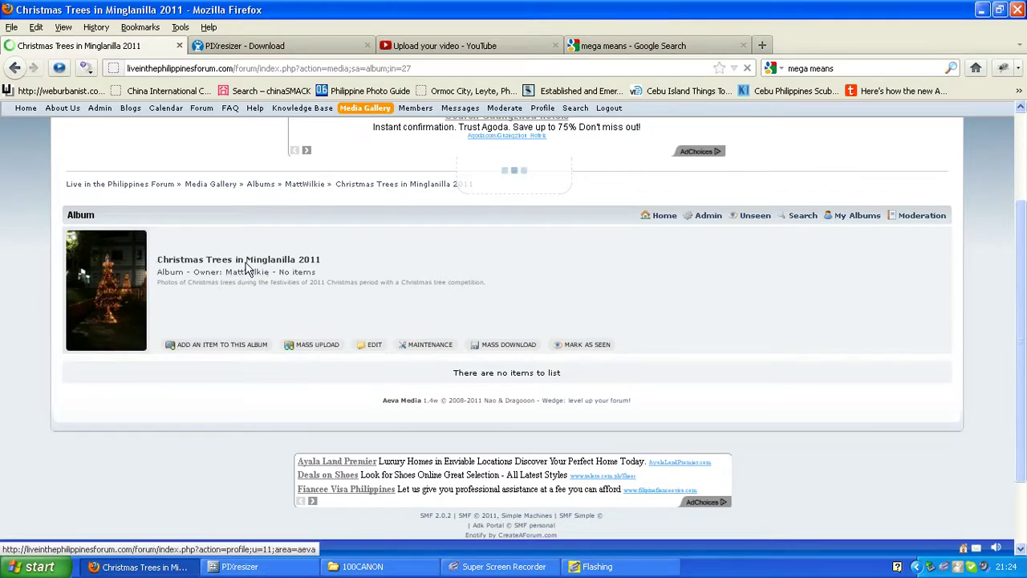
{"action": "left_click_drag", "start_coordinate": [321, 261], "coordinate": [357, 269]}
{"action": "left_click", "coordinate": [191, 295]}
{"action": "left_click", "coordinate": [175, 273]}
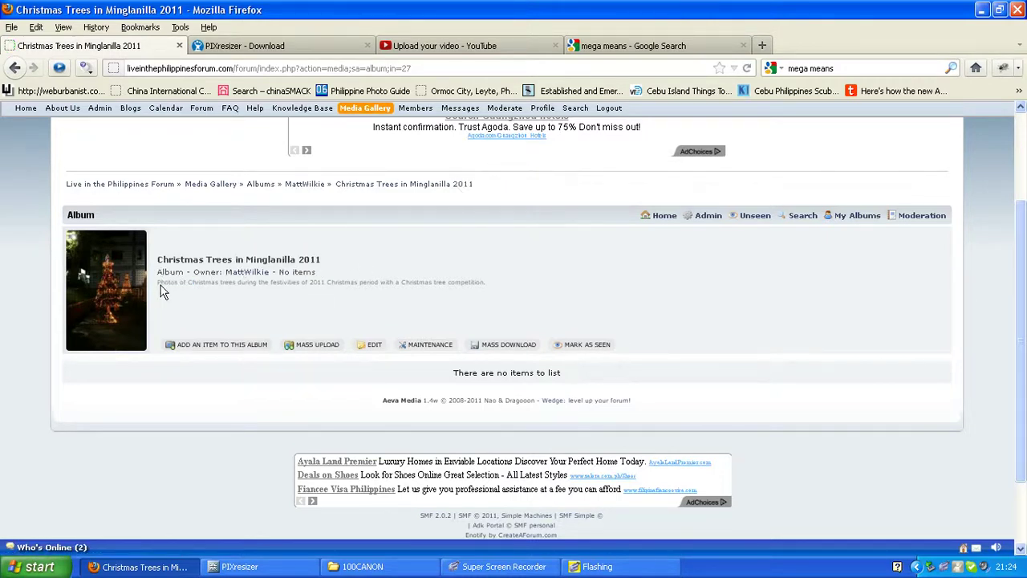
{"action": "left_click_drag", "start_coordinate": [160, 286], "coordinate": [483, 289]}
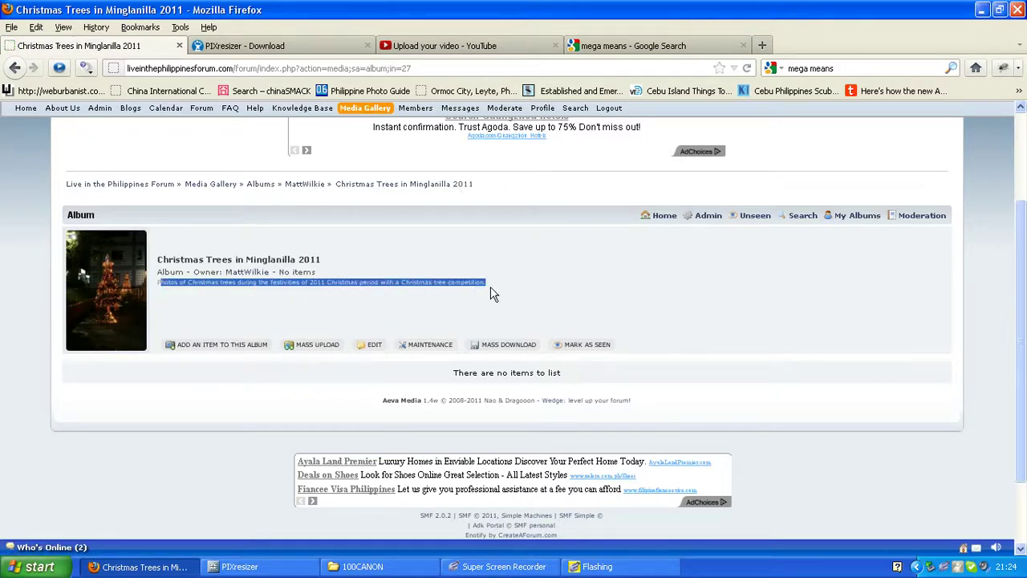
{"action": "left_click", "coordinate": [485, 237]}
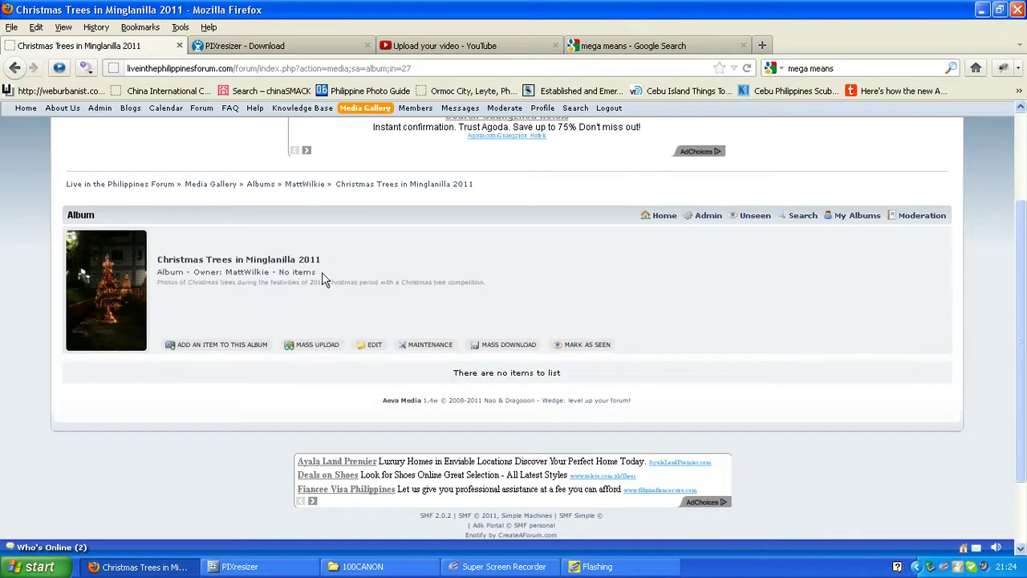
{"action": "left_click", "coordinate": [317, 346]}
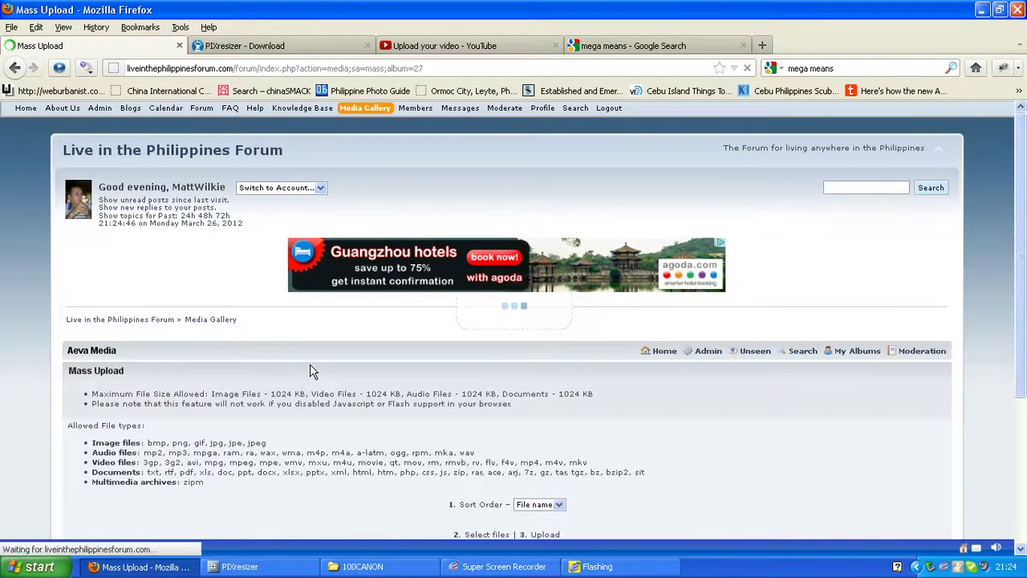
Open the upload file picker at D:\computer crash\DCIM\100CANON\Resized.
{"action": "scroll", "coordinate": [305, 333], "scroll_direction": "down", "scroll_amount": 3}
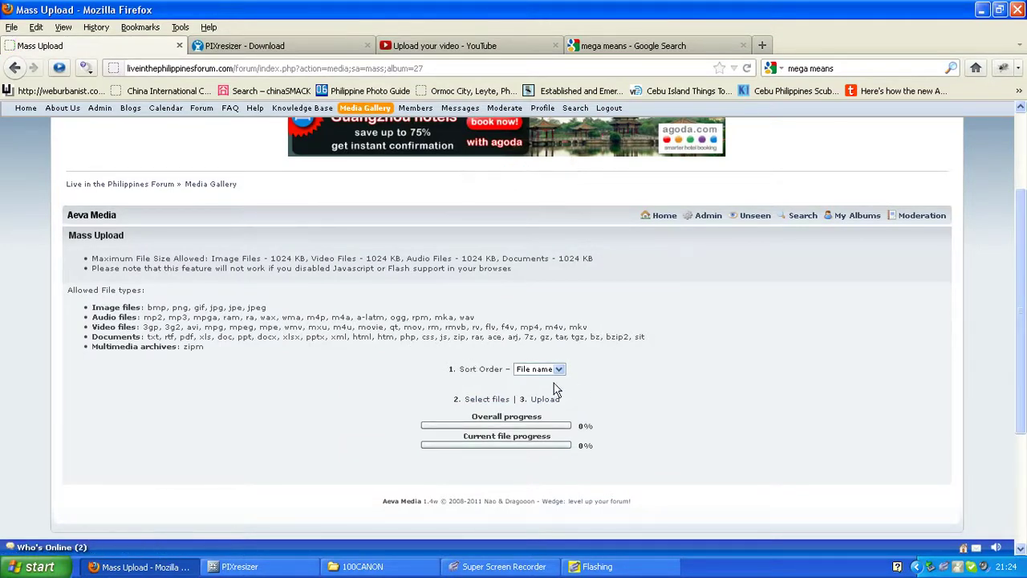
{"action": "left_click", "coordinate": [485, 403]}
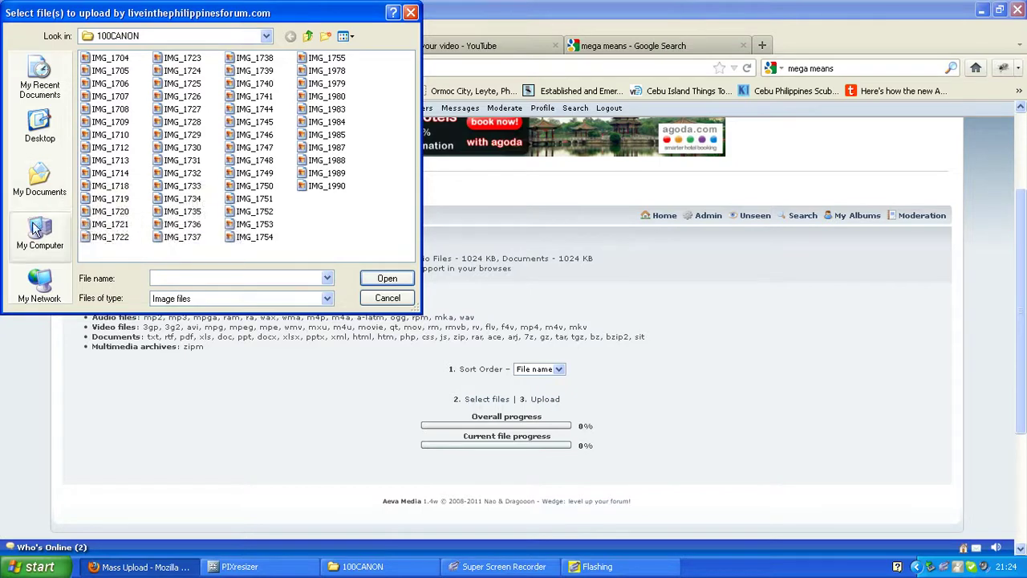
{"action": "left_click", "coordinate": [40, 233]}
{"action": "double_click", "coordinate": [132, 72]}
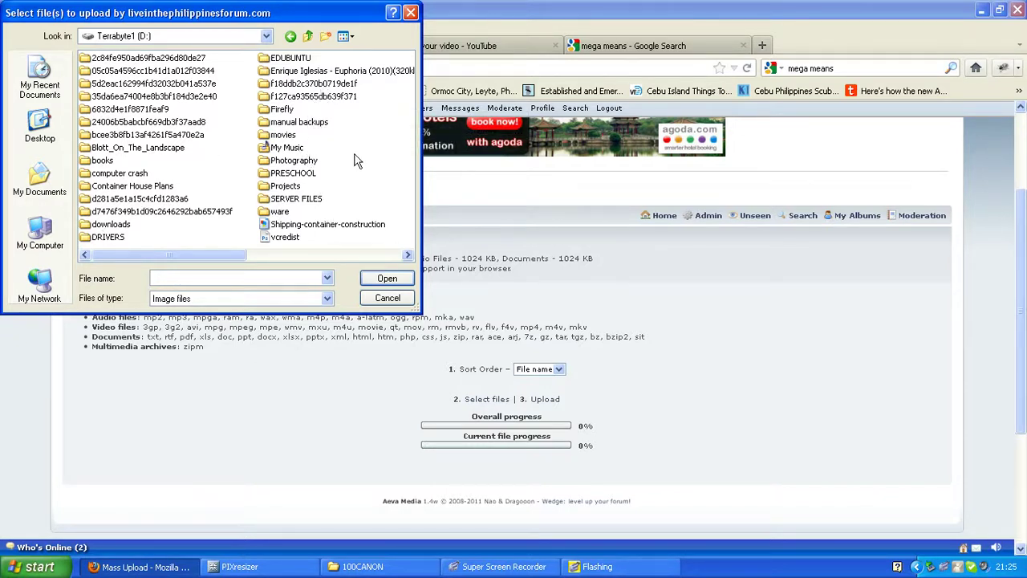
{"action": "double_click", "coordinate": [138, 172]}
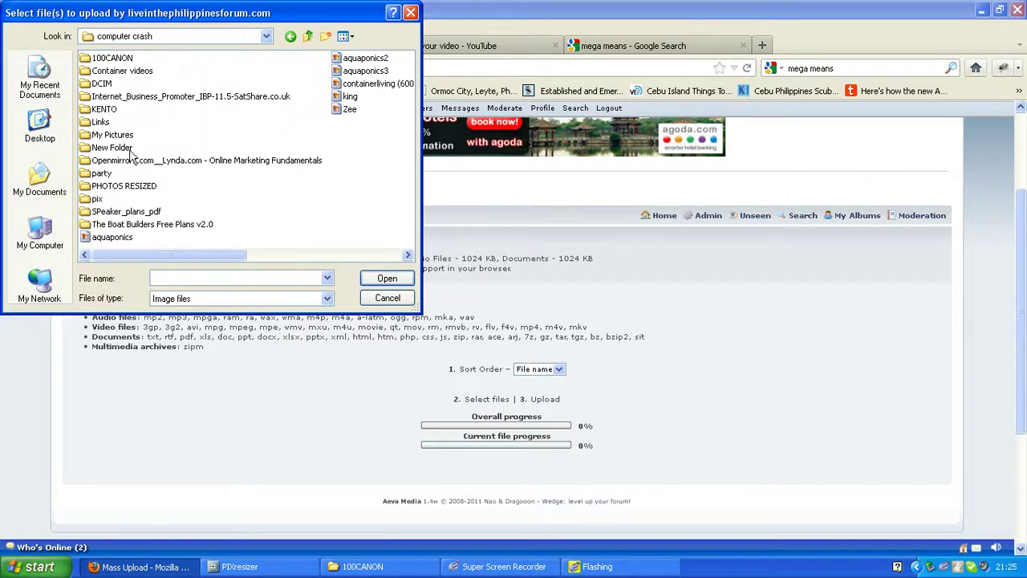
{"action": "double_click", "coordinate": [102, 84]}
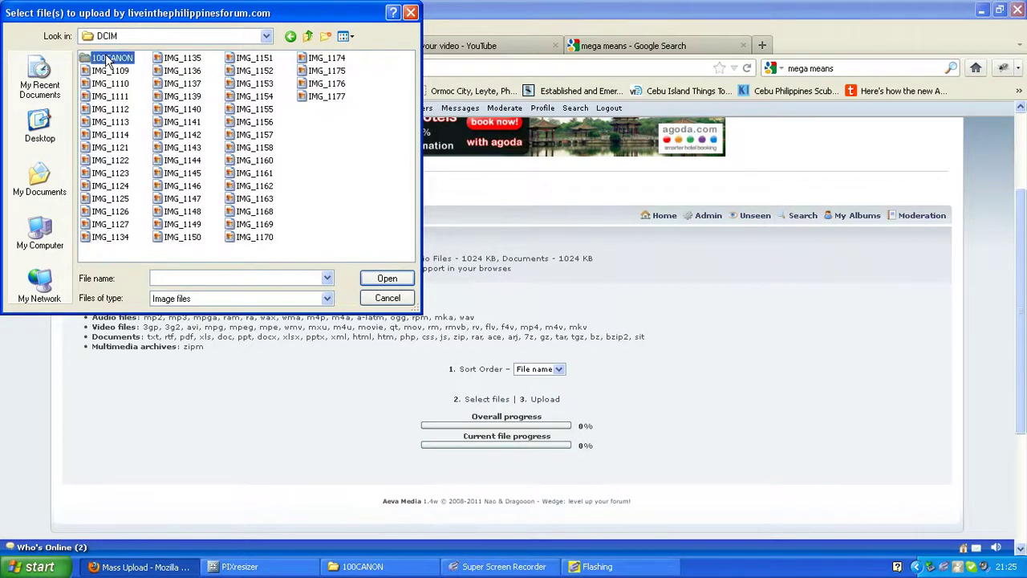
{"action": "double_click", "coordinate": [104, 59]}
{"action": "double_click", "coordinate": [116, 98]}
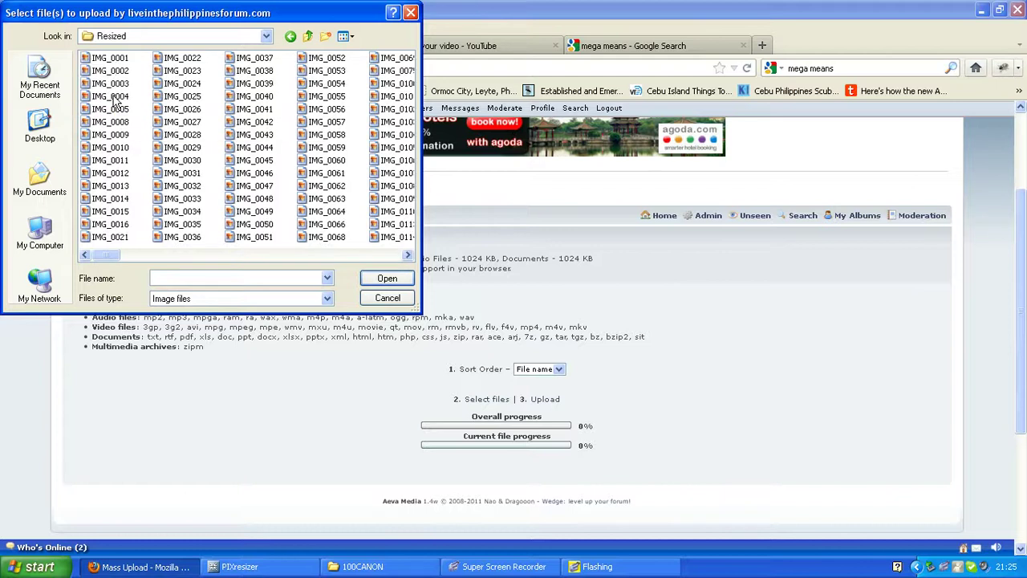
Show the Resized folder as thumbnails and scroll to the wanted photo range.
{"action": "left_click", "coordinate": [351, 37]}
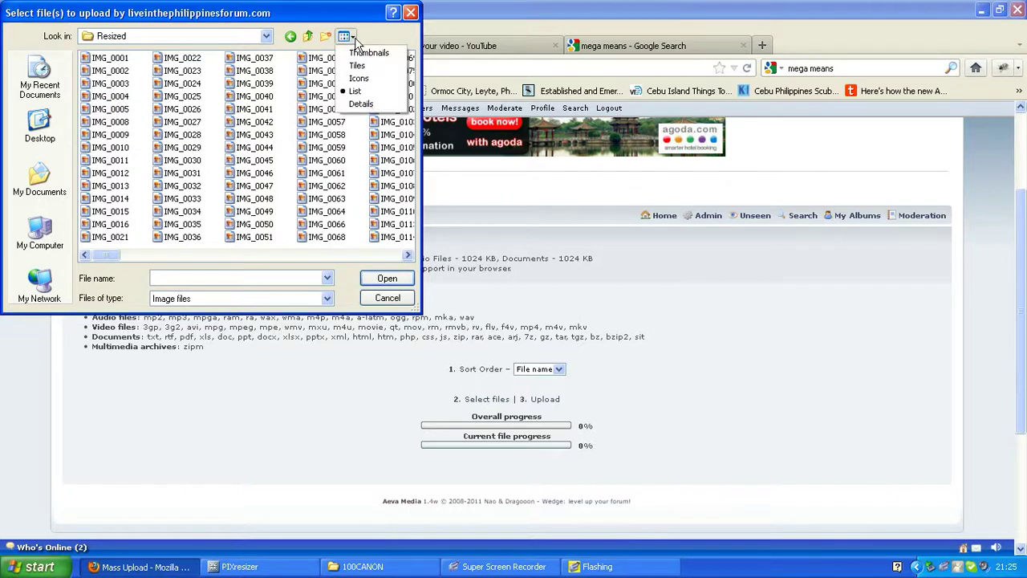
{"action": "left_click", "coordinate": [369, 54]}
{"action": "mouse_move", "coordinate": [319, 120]}
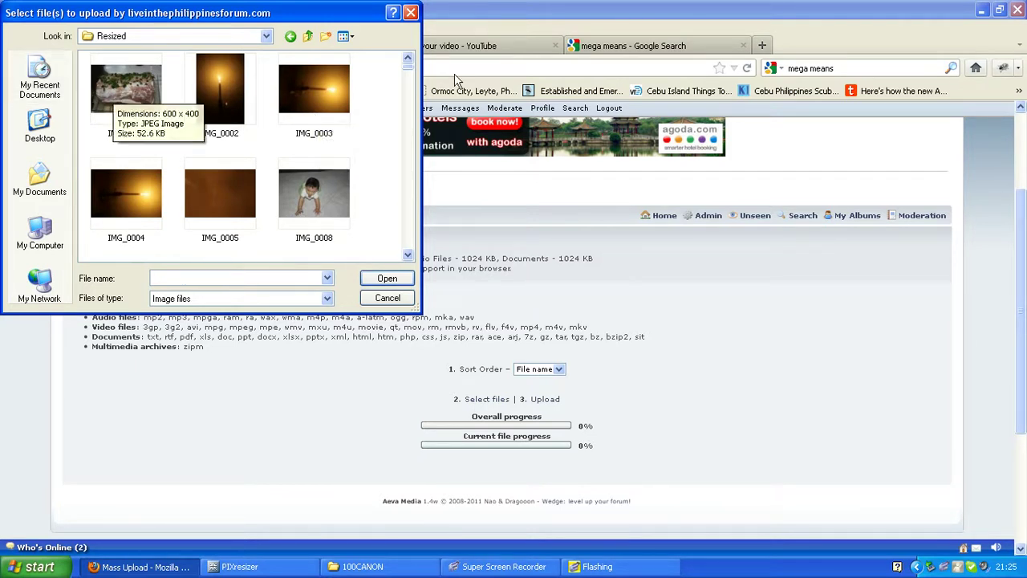
{"action": "left_click_drag", "start_coordinate": [408, 66], "coordinate": [406, 219]}
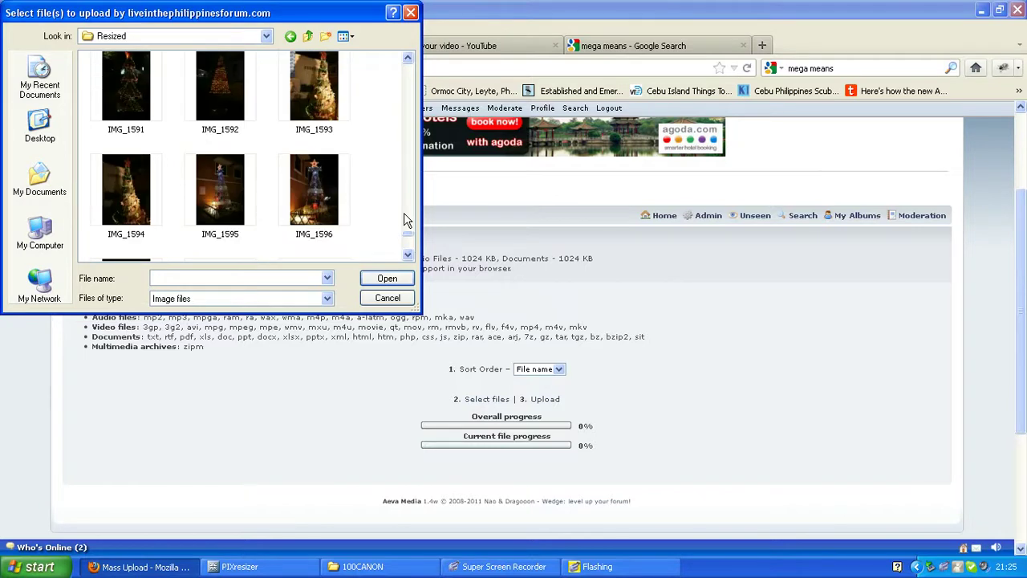
{"action": "scroll", "coordinate": [406, 220], "scroll_direction": "up", "scroll_amount": 5}
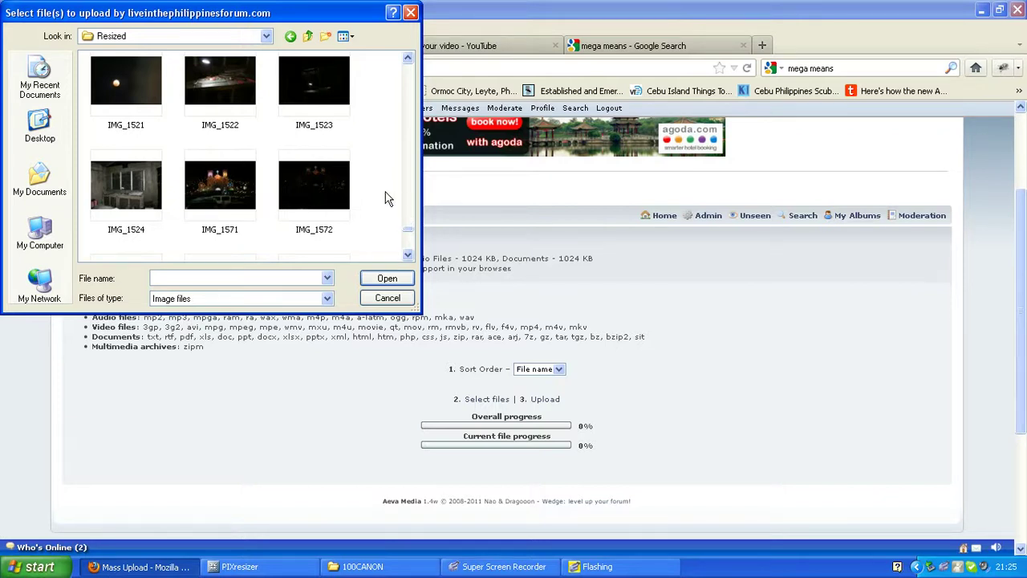
Select photos IMG_1571, 1573, 1574, 1580, 1582, 1584 and 1585.
{"action": "left_click", "coordinate": [221, 183]}
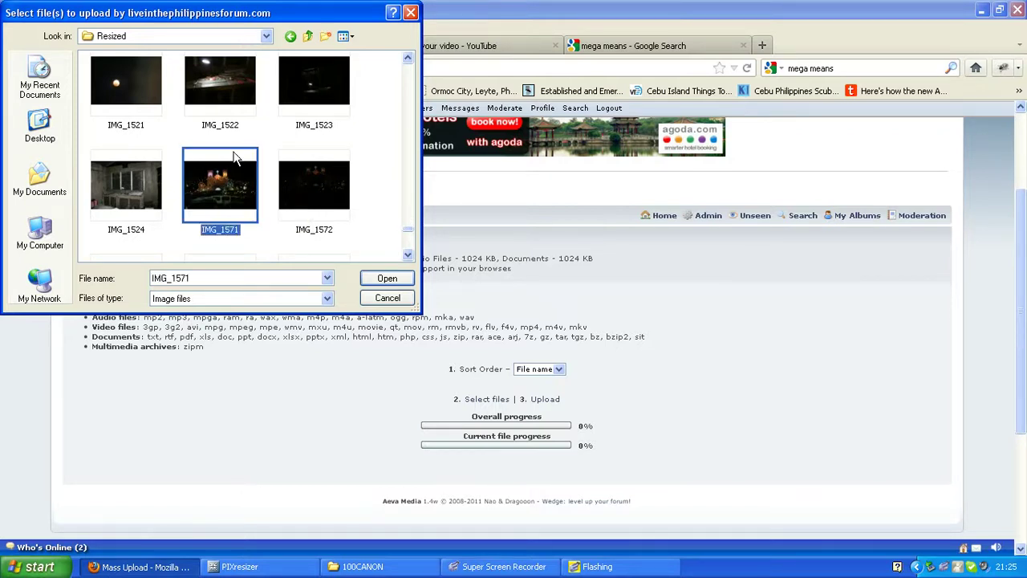
{"action": "left_click", "coordinate": [407, 256]}
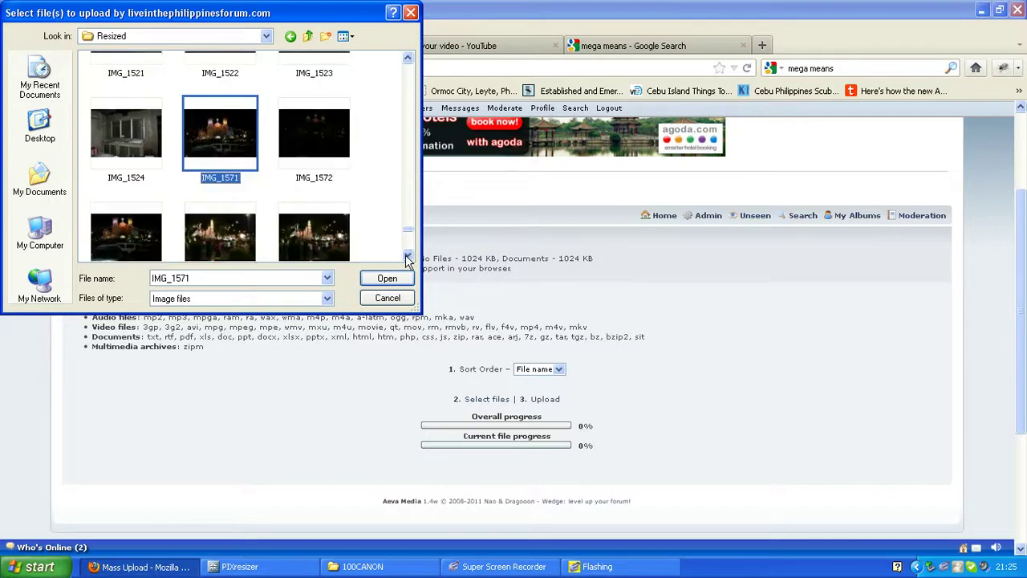
{"action": "left_click", "coordinate": [407, 257]}
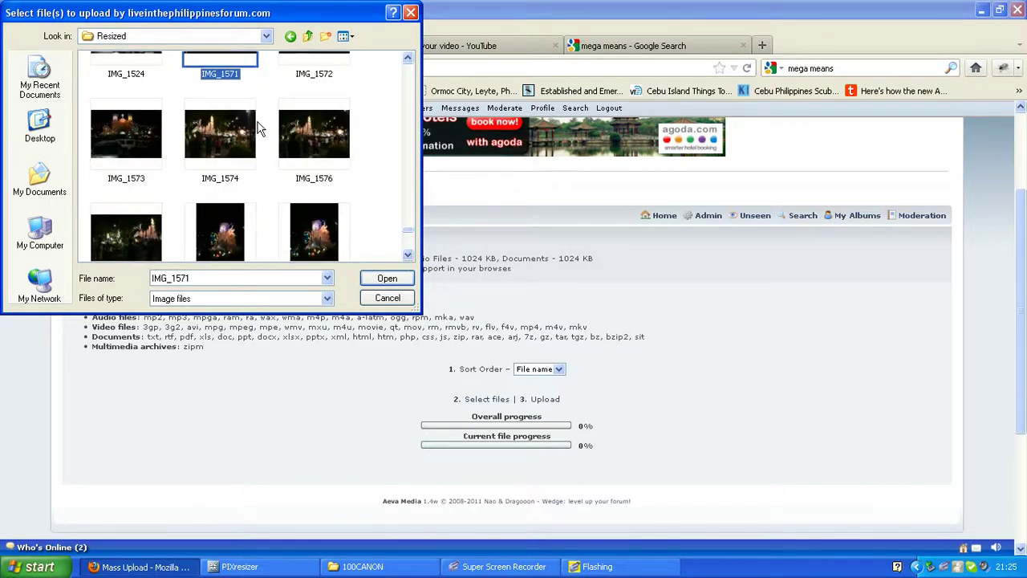
{"action": "left_click", "coordinate": [146, 144], "text": "ctrl"}
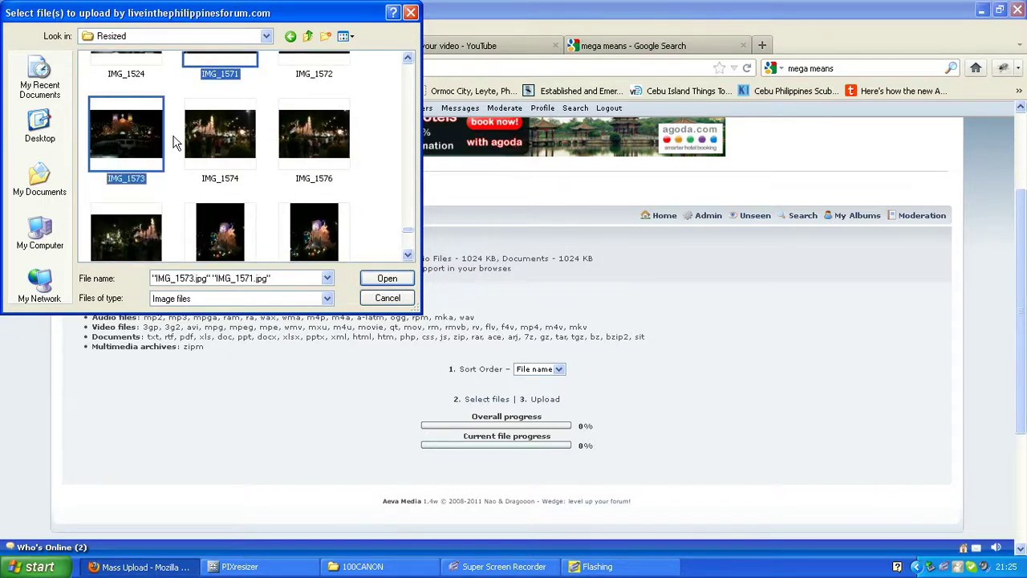
{"action": "left_click", "coordinate": [246, 145], "text": "ctrl"}
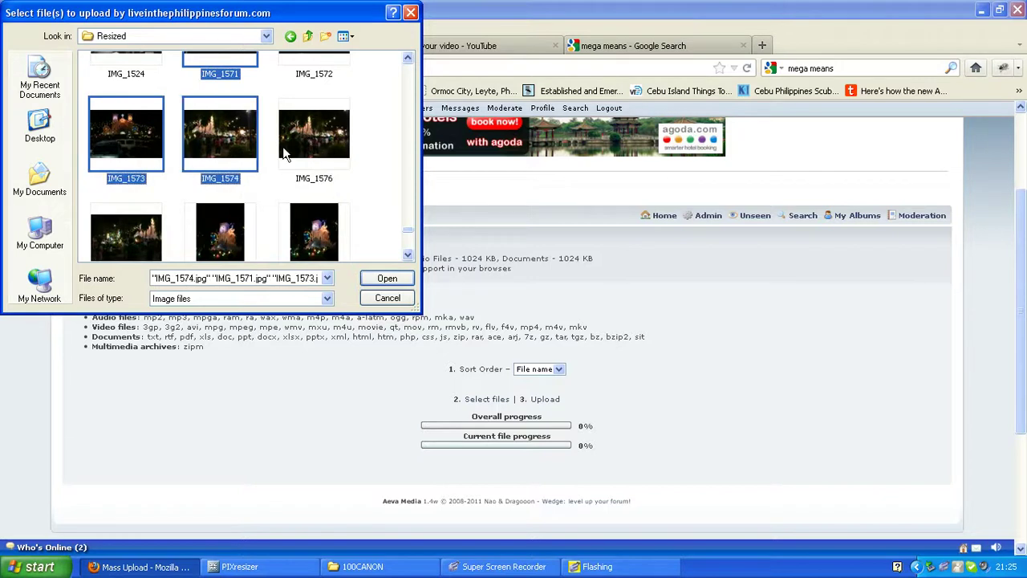
{"action": "left_click", "coordinate": [408, 255]}
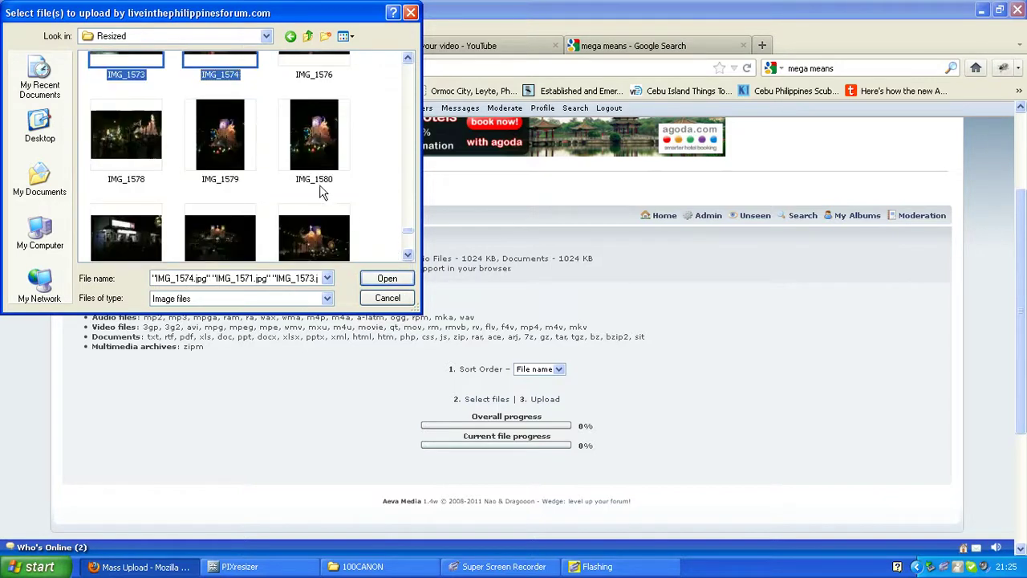
{"action": "left_click", "coordinate": [333, 164], "text": "ctrl"}
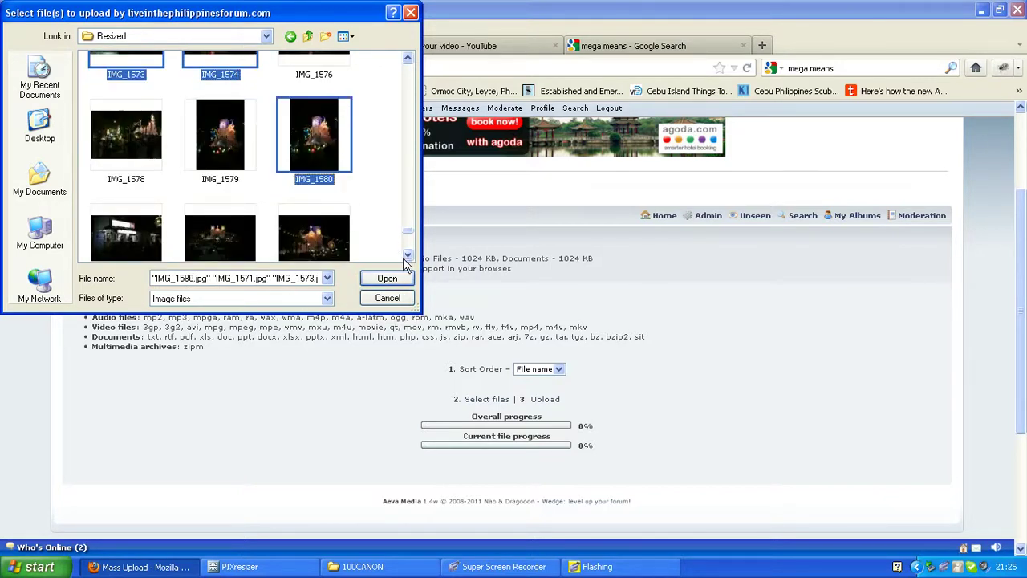
{"action": "left_click", "coordinate": [408, 255]}
{"action": "left_click", "coordinate": [152, 143], "text": "ctrl"}
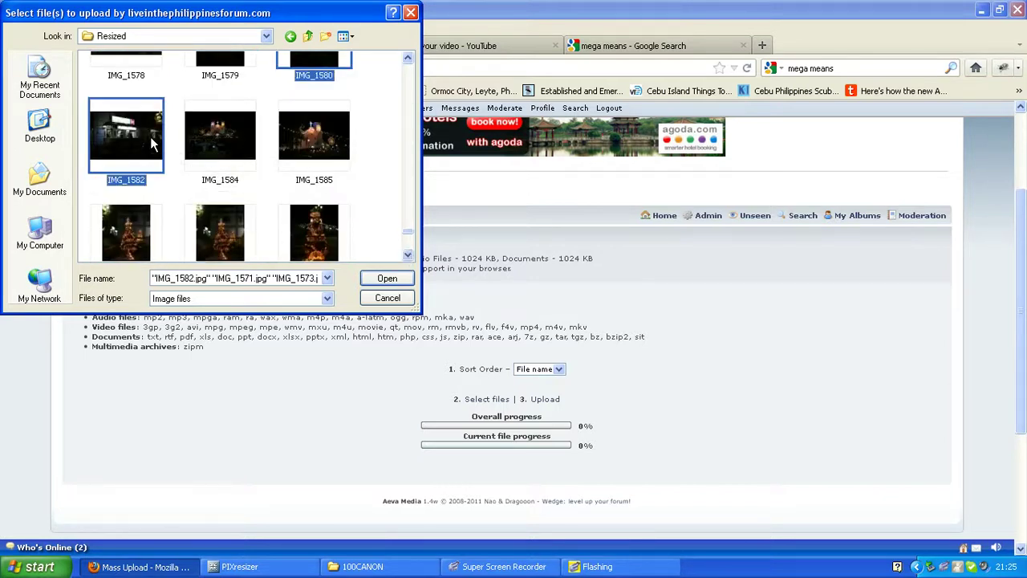
{"action": "left_click", "coordinate": [323, 147], "text": "ctrl"}
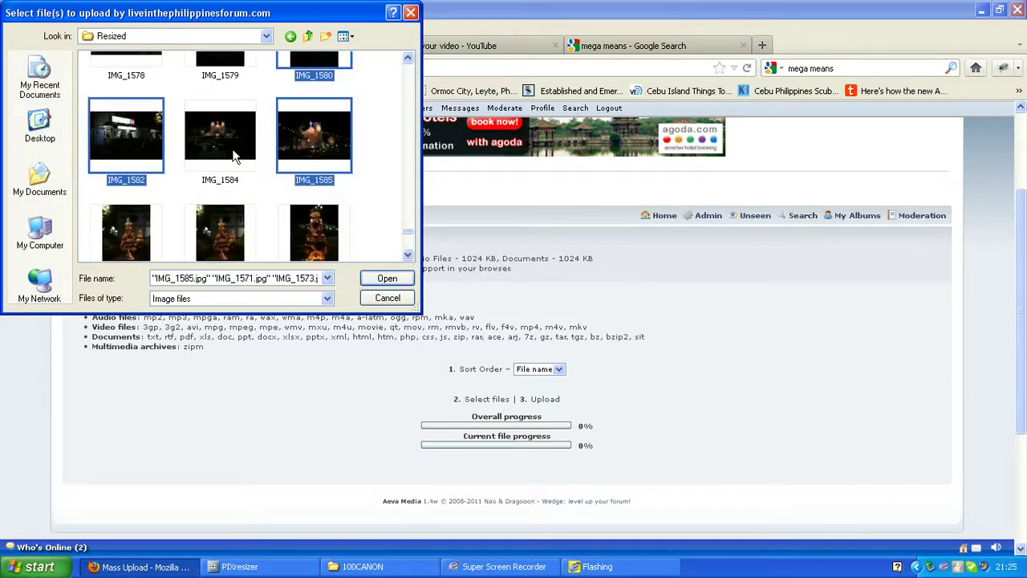
{"action": "left_click", "coordinate": [217, 171], "text": "ctrl"}
Add IMG_1588, 1590, 1591, 1592, 1593, 1594, 1596, 1597 and 1599 to the selection.
{"action": "left_click", "coordinate": [133, 234], "text": "ctrl"}
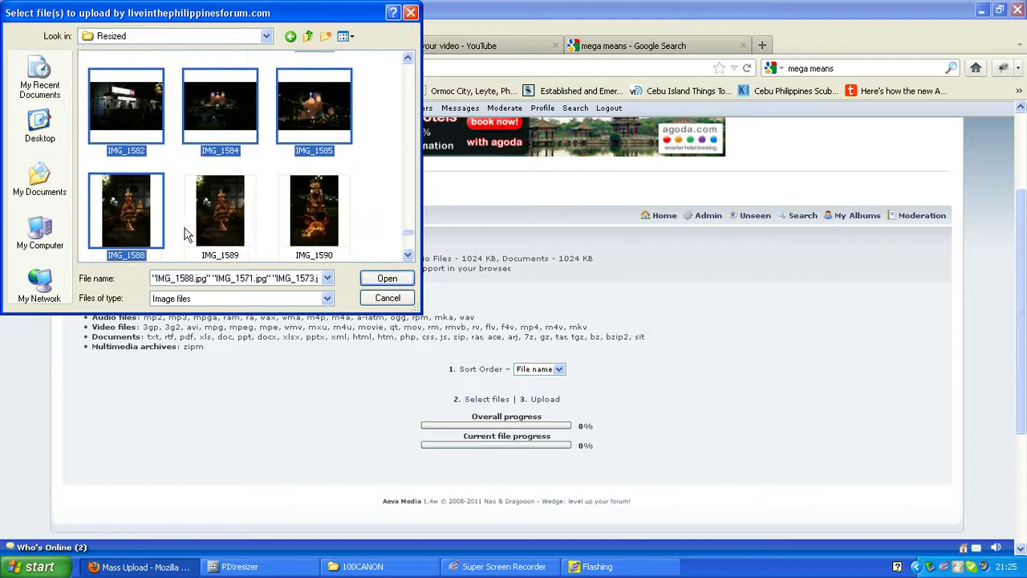
{"action": "left_click", "coordinate": [309, 215], "text": "ctrl"}
{"action": "scroll", "coordinate": [410, 265], "scroll_direction": "down", "scroll_amount": 3}
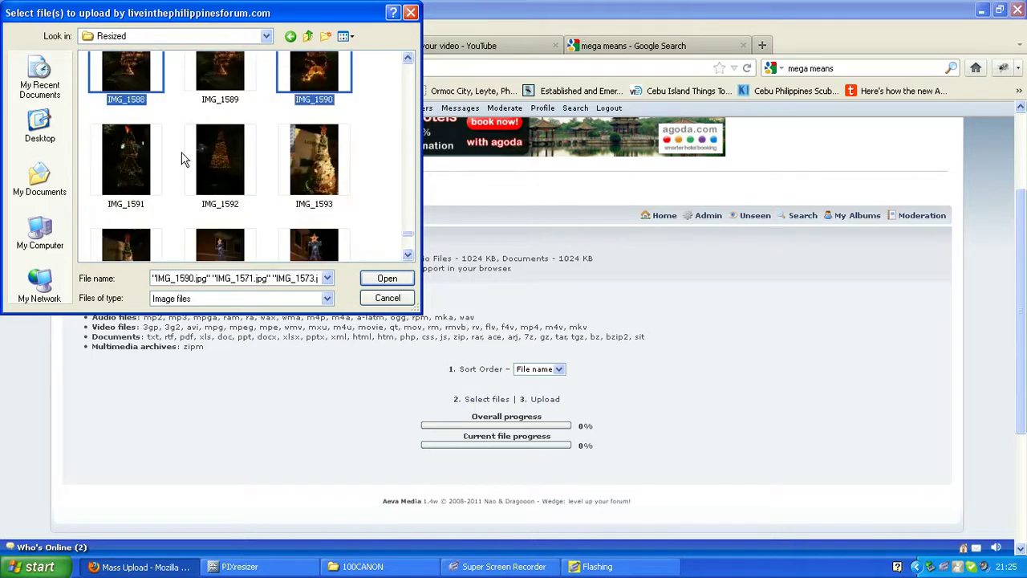
{"action": "left_click", "coordinate": [157, 169], "text": "ctrl"}
{"action": "left_click", "coordinate": [223, 168], "text": "ctrl"}
{"action": "left_click", "coordinate": [304, 176], "text": "ctrl"}
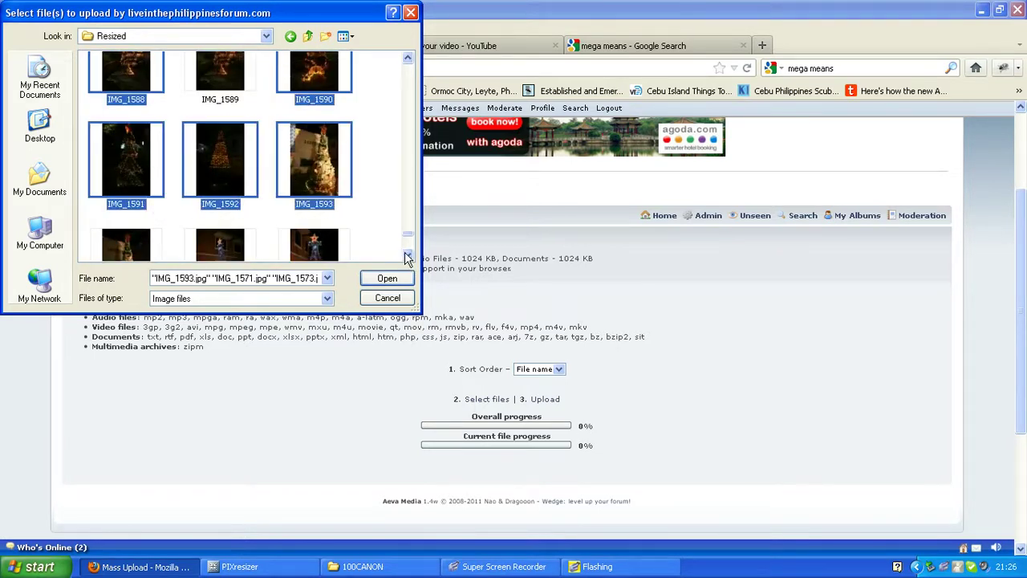
{"action": "left_click", "coordinate": [409, 256]}
{"action": "left_click", "coordinate": [408, 255]}
{"action": "left_click", "coordinate": [408, 256]}
{"action": "left_click", "coordinate": [137, 114], "text": "ctrl"}
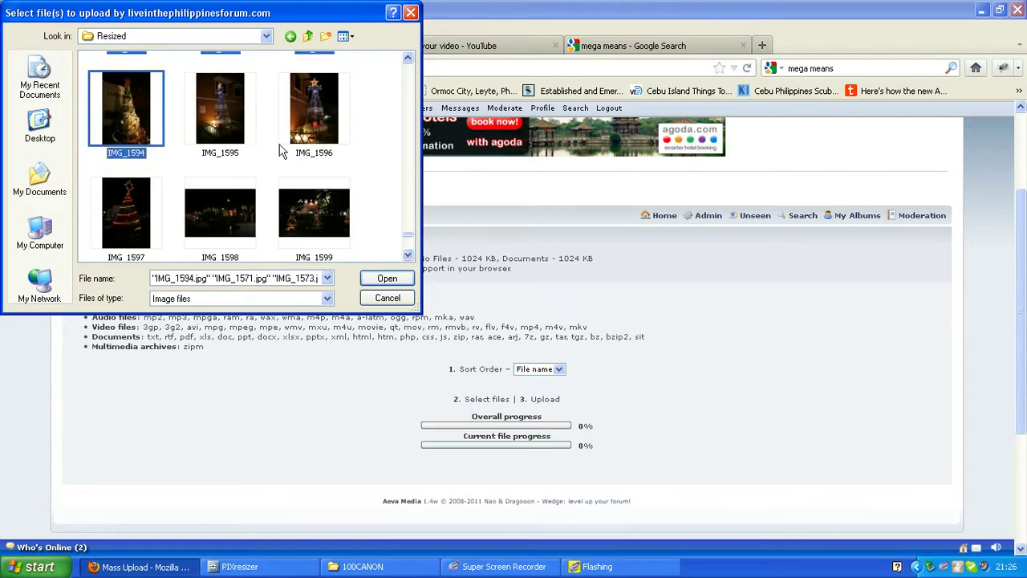
{"action": "left_click", "coordinate": [314, 140], "text": "ctrl"}
{"action": "left_click", "coordinate": [154, 209], "text": "ctrl"}
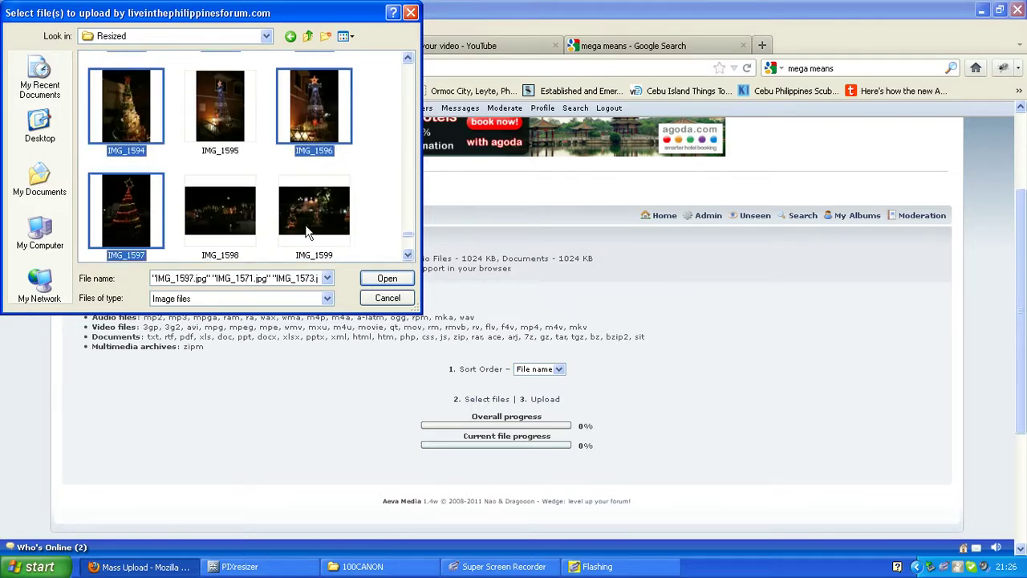
{"action": "left_click", "coordinate": [311, 229], "text": "ctrl"}
Add IMG_1602 and IMG_1601, then confirm the chosen photos for upload.
{"action": "left_click", "coordinate": [409, 255]}
{"action": "left_click", "coordinate": [409, 255]}
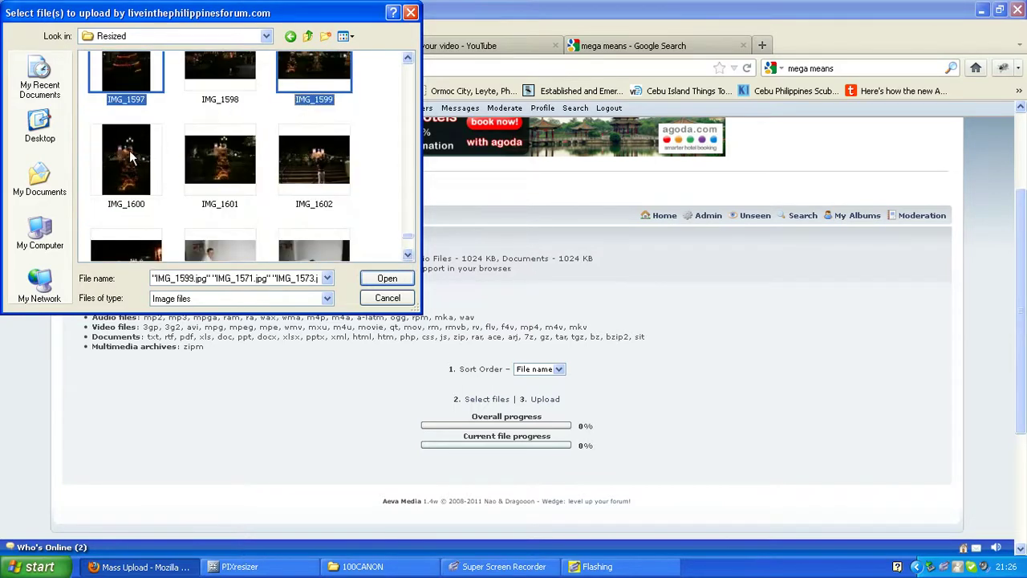
{"action": "left_click", "coordinate": [297, 176], "text": "ctrl"}
{"action": "left_click", "coordinate": [229, 157], "text": "ctrl"}
{"action": "left_click", "coordinate": [408, 255]}
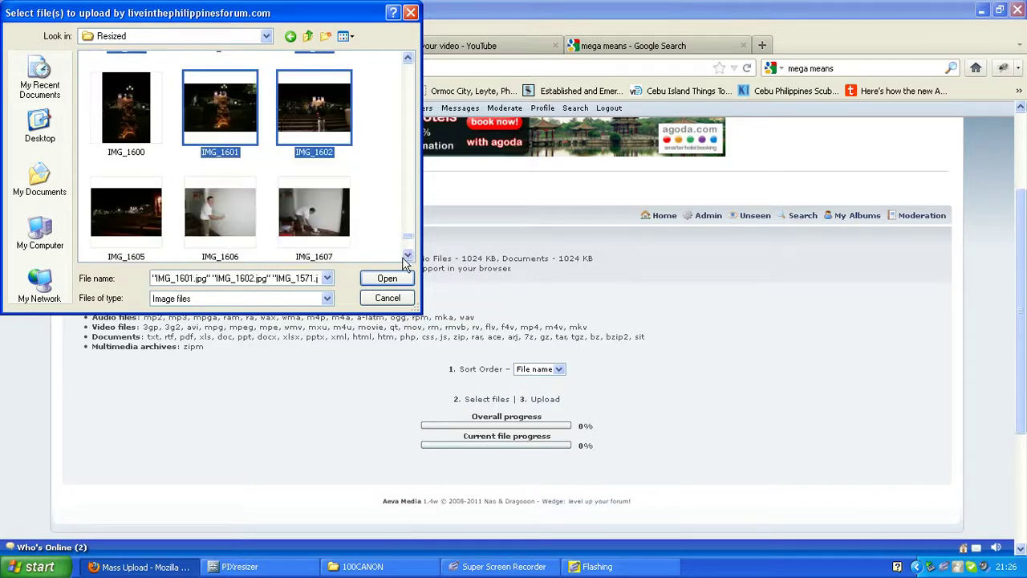
{"action": "left_click", "coordinate": [408, 255]}
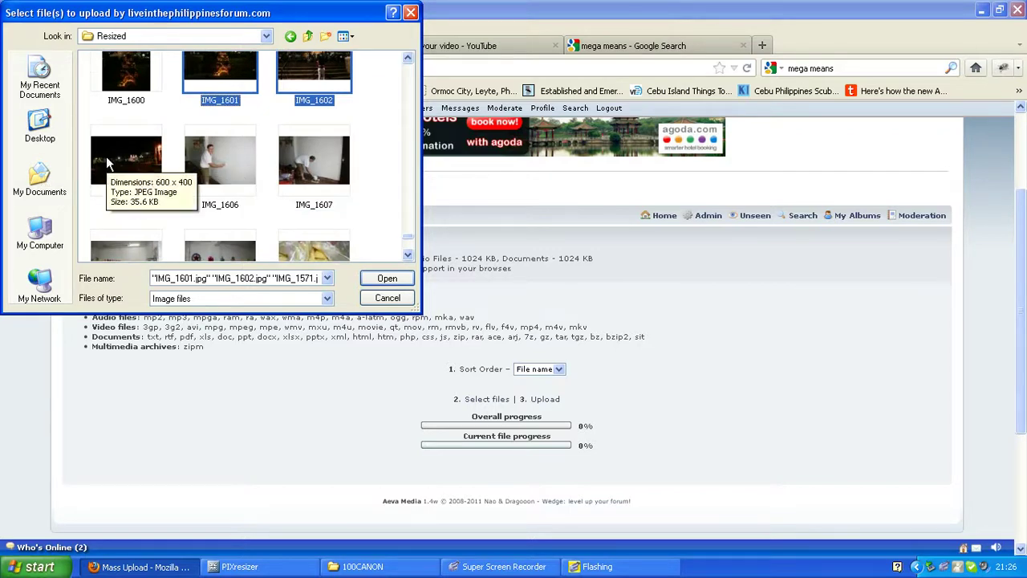
{"action": "left_click", "coordinate": [387, 278]}
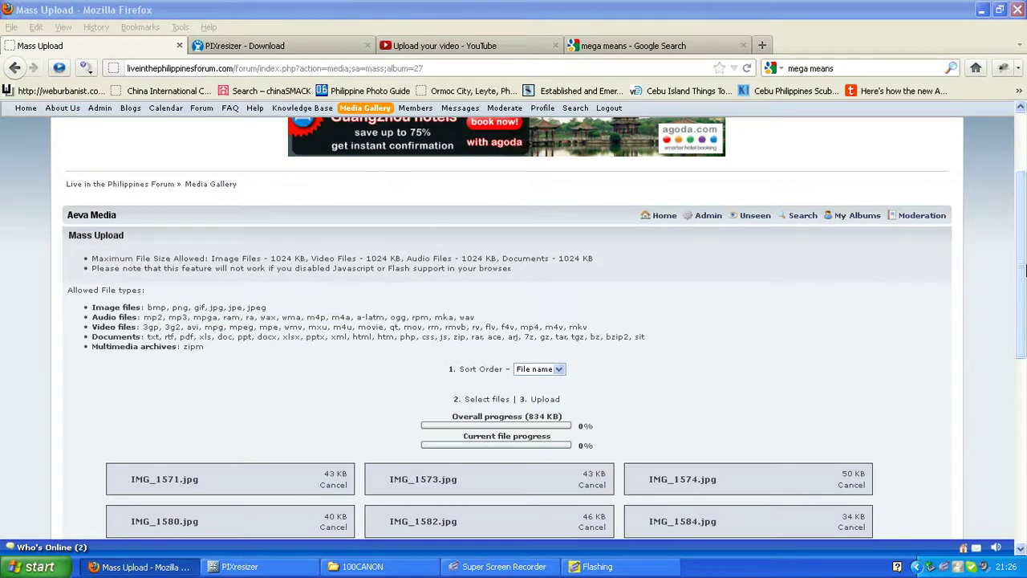
Start the mass upload so IMG_1571 and IMG_1573 finish uploading.
{"action": "scroll", "coordinate": [1025, 271], "scroll_direction": "down", "scroll_amount": 8}
{"action": "scroll", "coordinate": [878, 291], "scroll_direction": "up", "scroll_amount": 2}
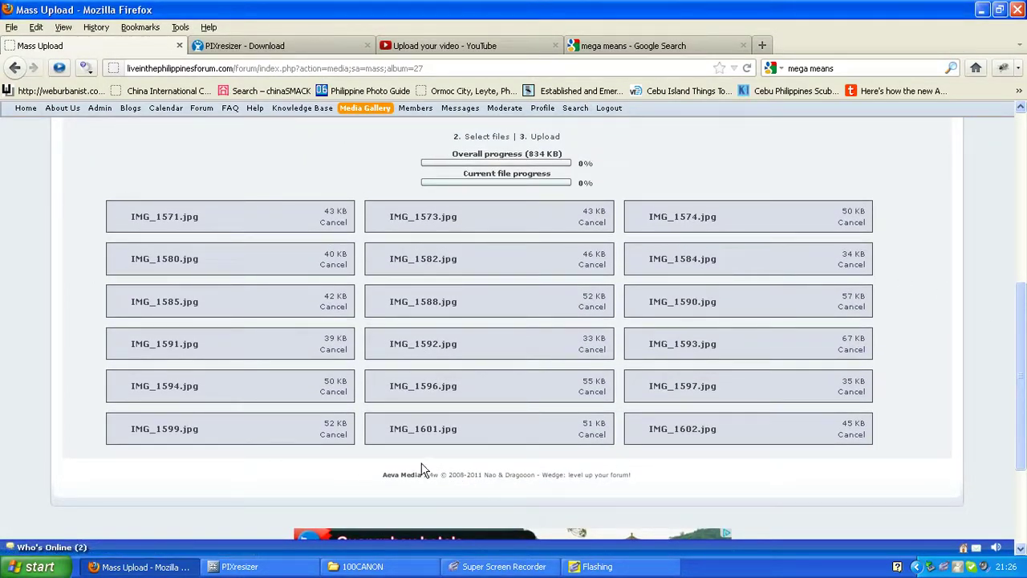
{"action": "triple_click", "coordinate": [350, 218]}
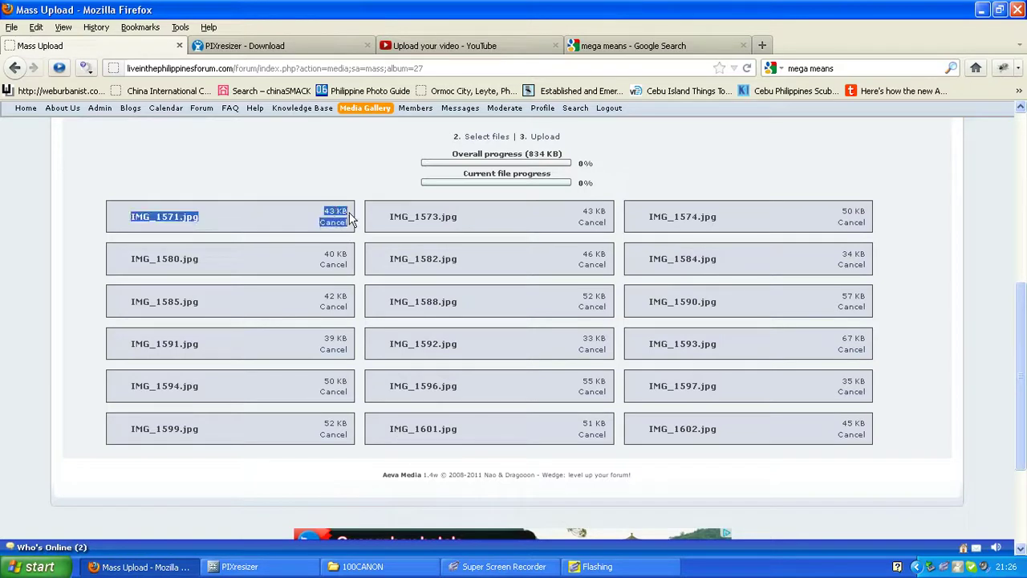
{"action": "double_click", "coordinate": [350, 215]}
{"action": "triple_click", "coordinate": [348, 215]}
{"action": "double_click", "coordinate": [347, 215]}
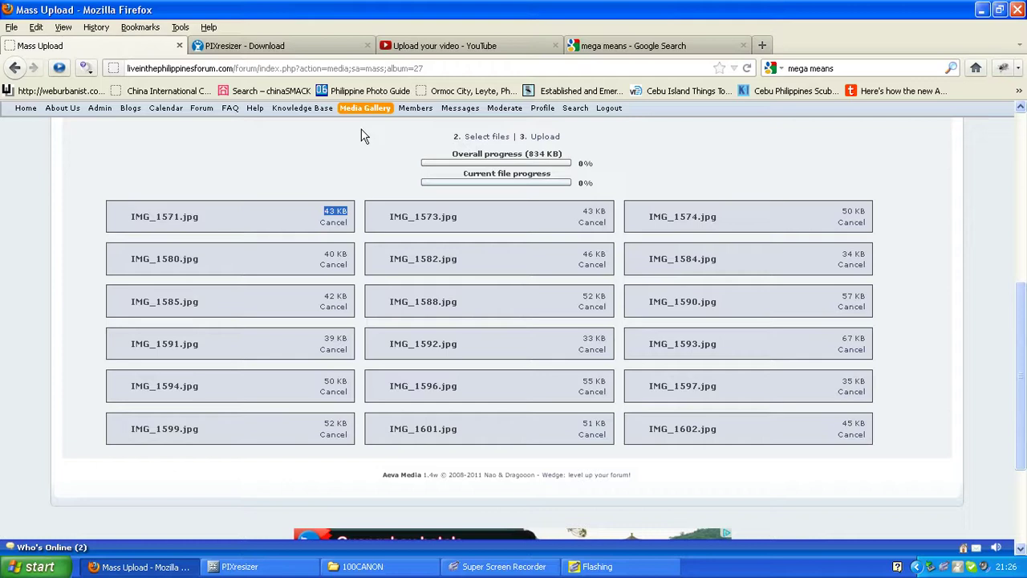
{"action": "left_click", "coordinate": [363, 137]}
{"action": "left_click", "coordinate": [549, 138]}
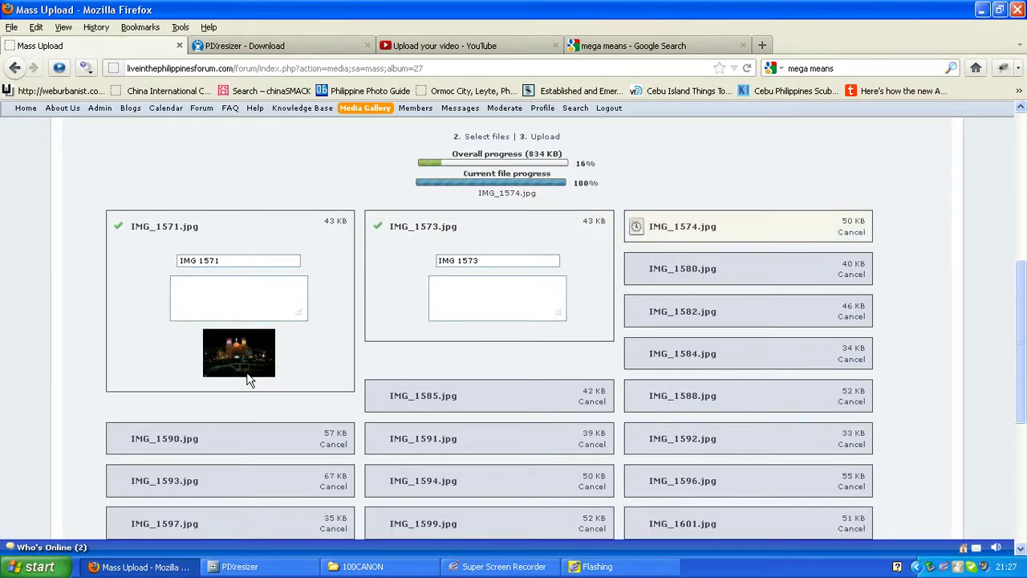
Title IMG_1571 'Minglanilla Church' and describe it 'Minglanilla Church Christmas 2011'.
{"action": "left_click", "coordinate": [240, 309]}
{"action": "left_click_drag", "start_coordinate": [241, 261], "coordinate": [164, 258]}
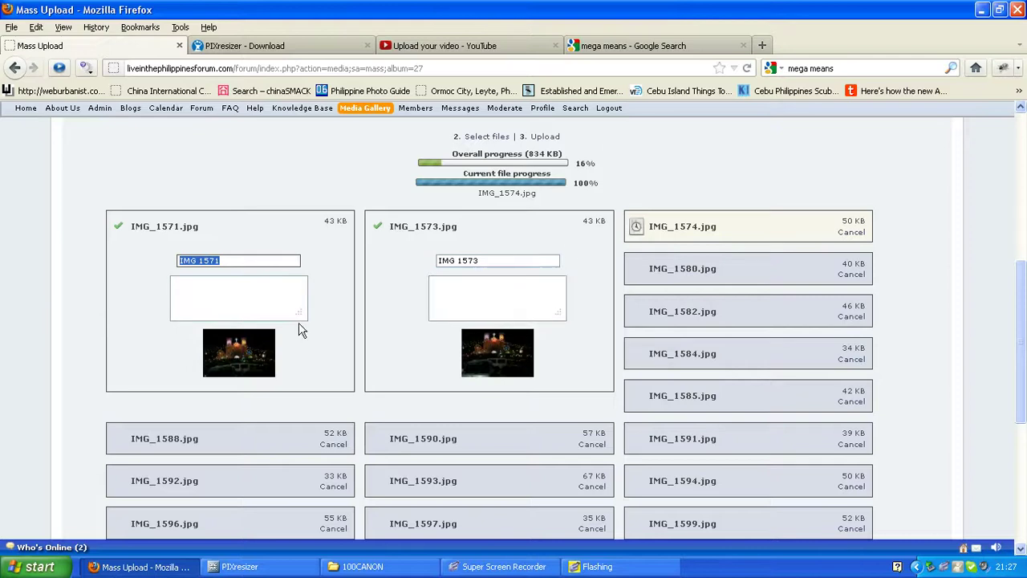
{"action": "type", "text": "M"}
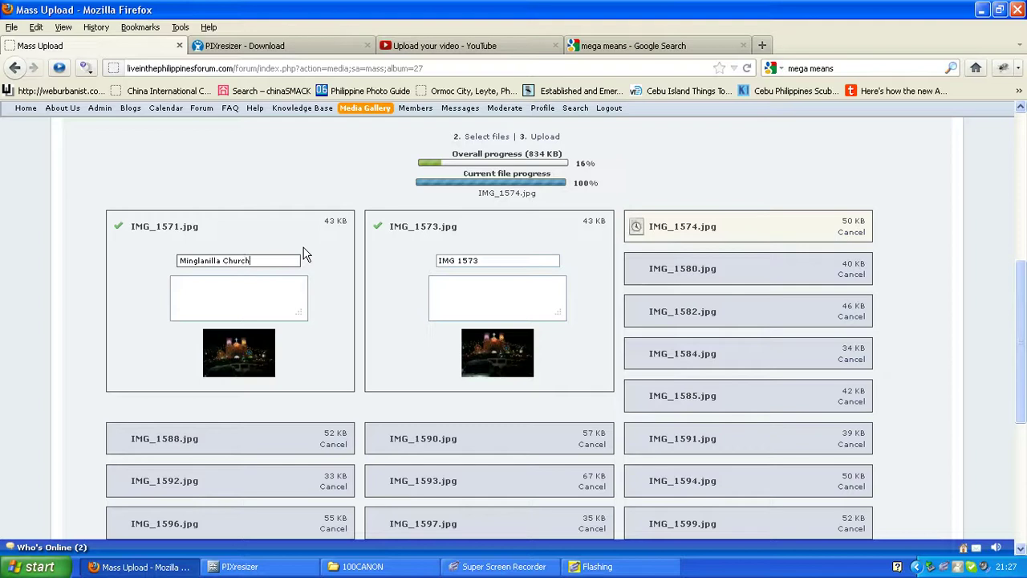
{"action": "type", "text": "inglanilla Church"}
{"action": "key", "text": "ctrl+a"}
{"action": "key", "text": "ctrl+c"}
{"action": "left_click", "coordinate": [256, 282]}
{"action": "key", "text": "ctrl+v"}
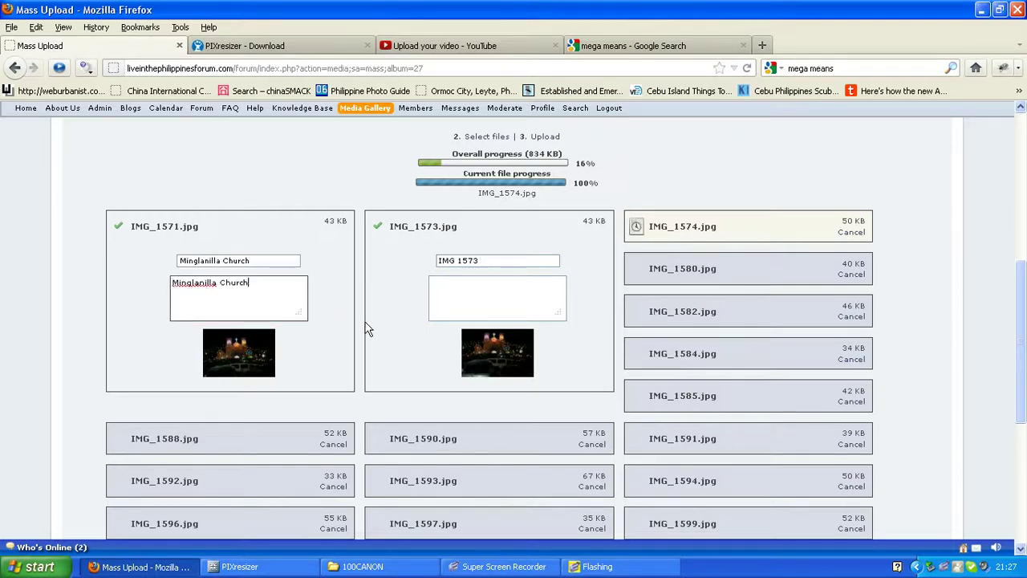
{"action": "type", "text": "Christmas 2011"}
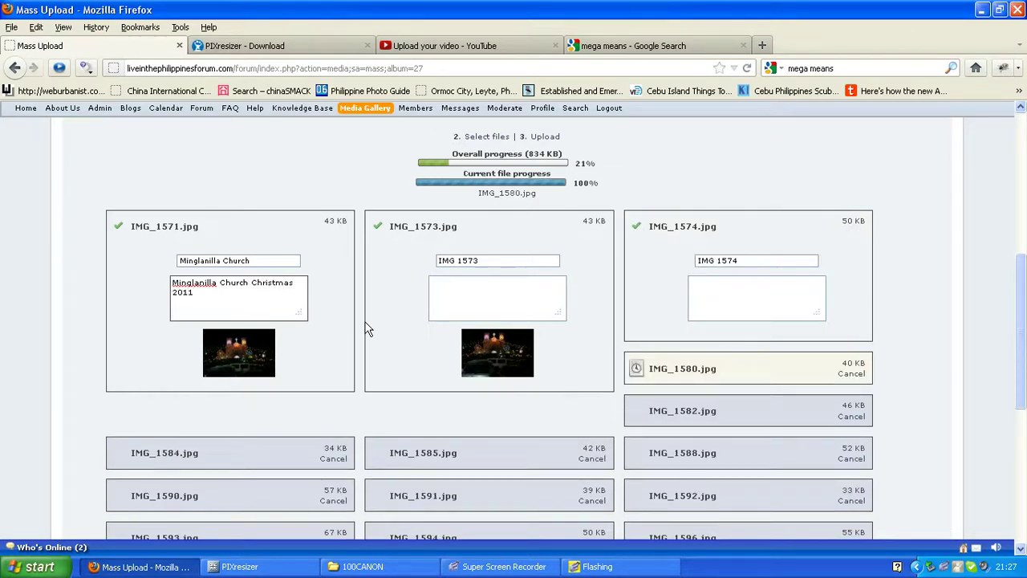
Copy IMG_1571's description and Minglanilla Church title onto IMG_1573.
{"action": "key", "text": "ctrl+a"}
{"action": "key", "text": "ctrl+c"}
{"action": "left_click", "coordinate": [470, 305]}
{"action": "key", "text": "ctrl+v"}
{"action": "left_click", "coordinate": [227, 261]}
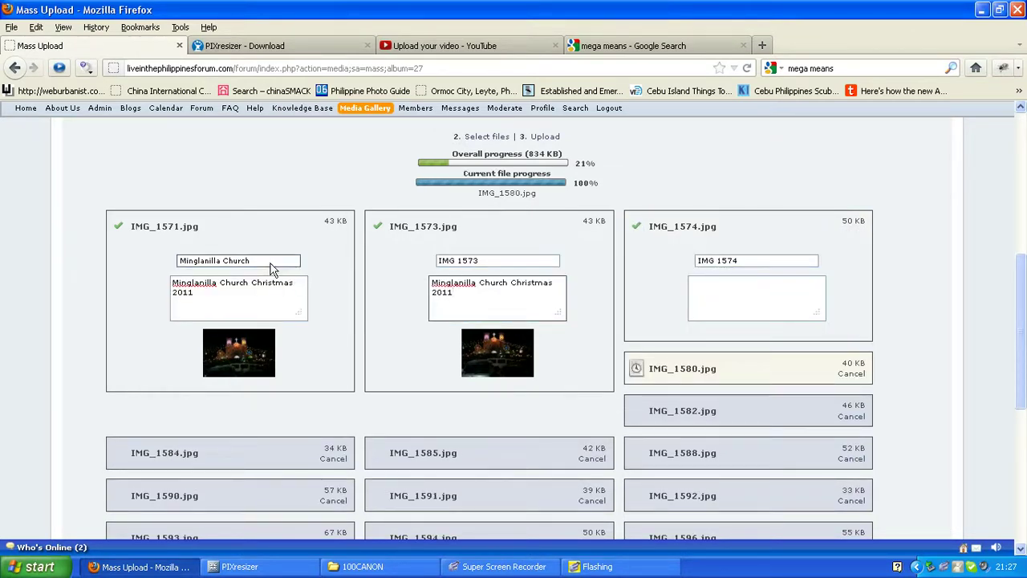
{"action": "key", "text": "ctrl+a"}
{"action": "key", "text": "ctrl+c"}
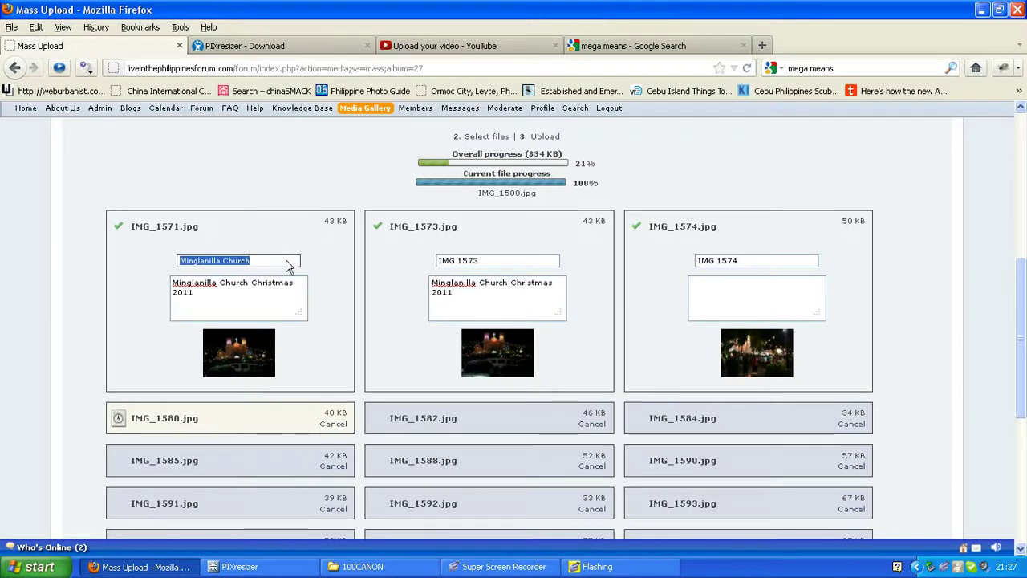
{"action": "left_click", "coordinate": [481, 263]}
{"action": "key", "text": "ctrl+a"}
{"action": "key", "text": "ctrl+v"}
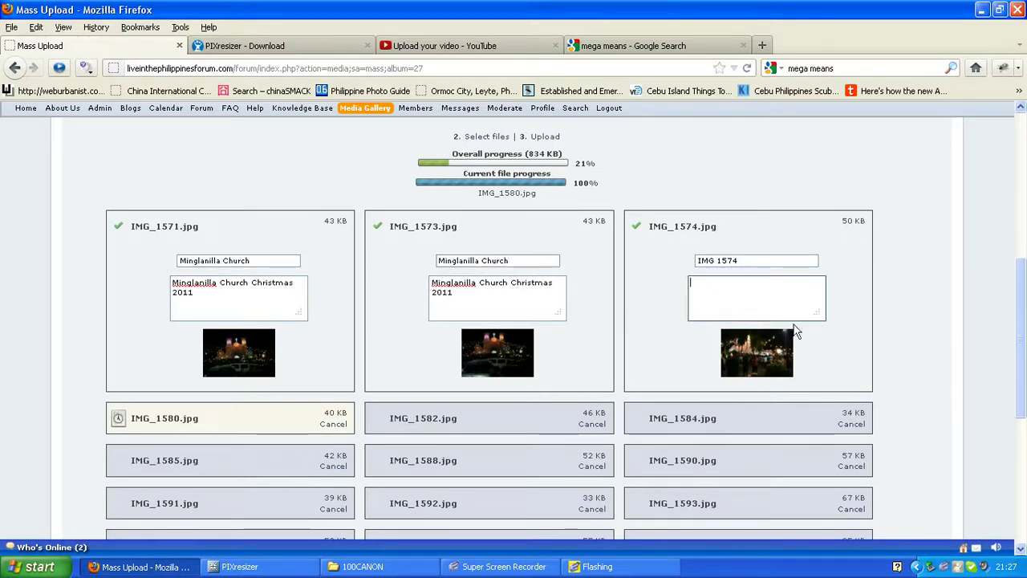
Give IMG_1574 the same Minglanilla Church title and Christmas 2011 description.
{"action": "left_click", "coordinate": [550, 314]}
{"action": "key", "text": "ctrl+a"}
{"action": "key", "text": "ctrl+c"}
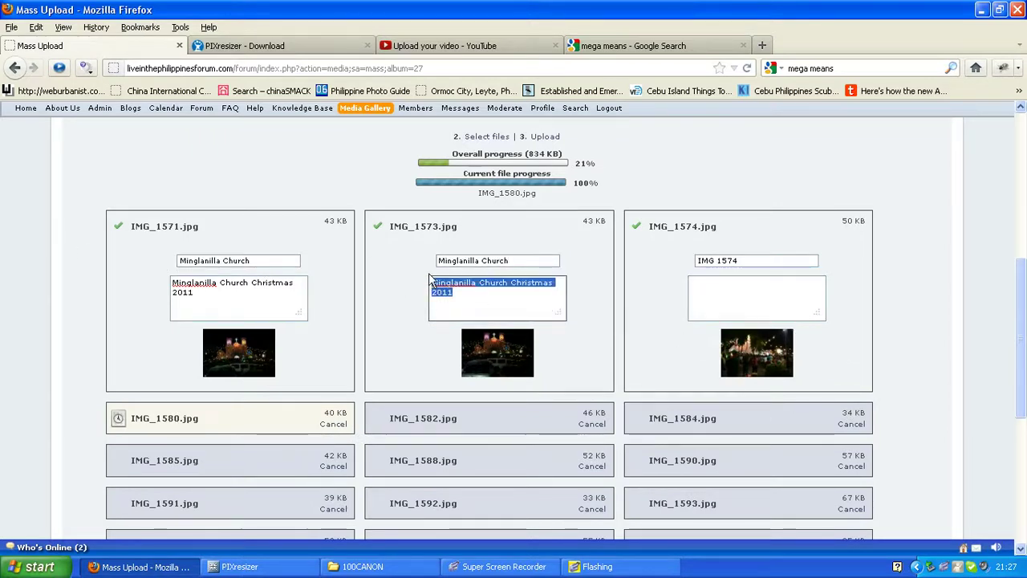
{"action": "left_click", "coordinate": [761, 293]}
{"action": "key", "text": "ctrl+v"}
{"action": "key", "text": "shift+Tab"}
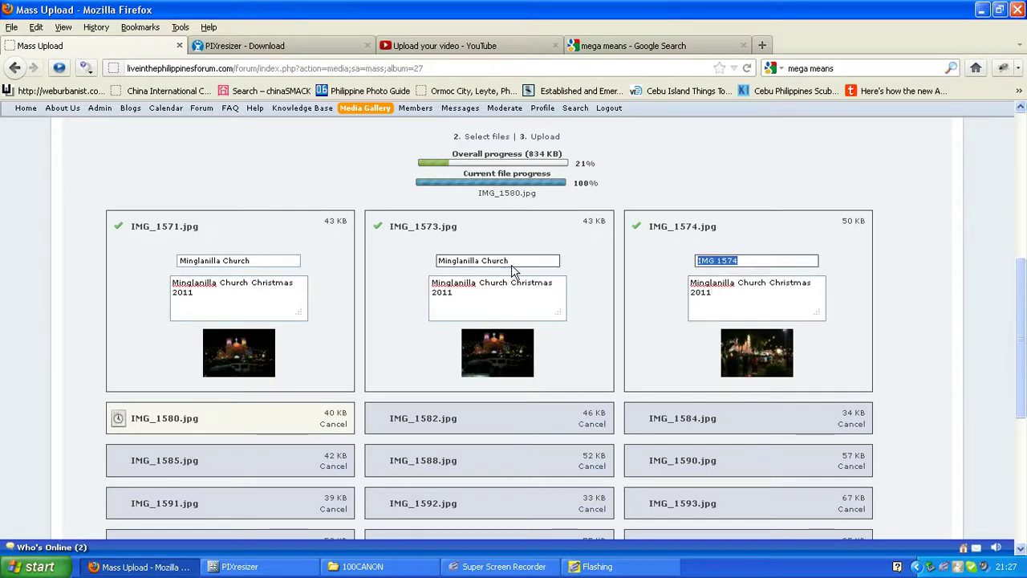
{"action": "left_click", "coordinate": [510, 263]}
{"action": "key", "text": "ctrl+a"}
{"action": "left_click", "coordinate": [775, 259]}
{"action": "key", "text": "ctrl+a"}
{"action": "key", "text": "ctrl+v"}
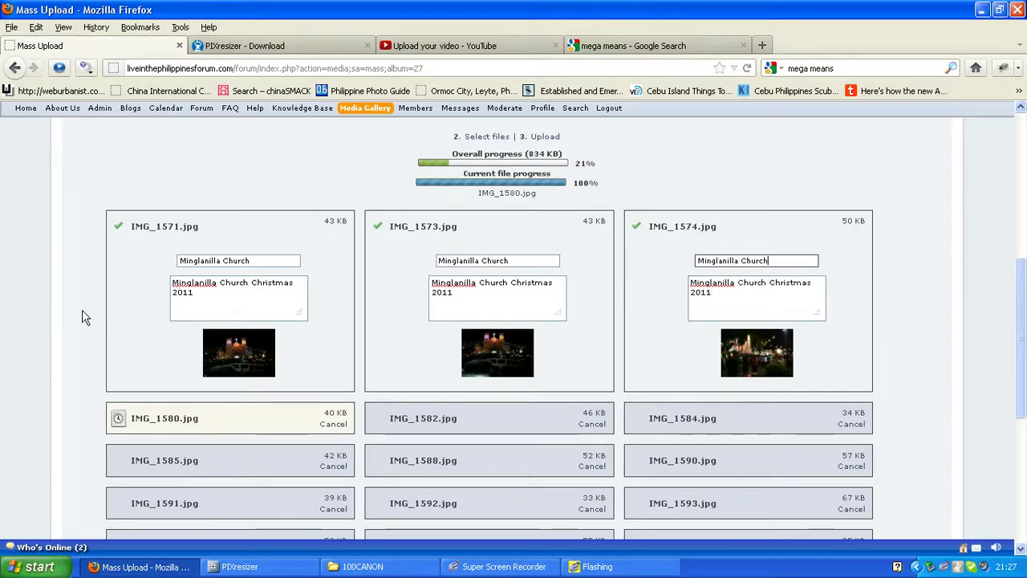
{"action": "left_click", "coordinate": [27, 291]}
{"action": "scroll", "coordinate": [32, 289], "scroll_direction": "down", "scroll_amount": 2}
Scroll down the upload list while IMG_1580, IMG_1582 and IMG_1584 finish uploading.
{"action": "scroll", "coordinate": [48, 282], "scroll_direction": "down", "scroll_amount": 2}
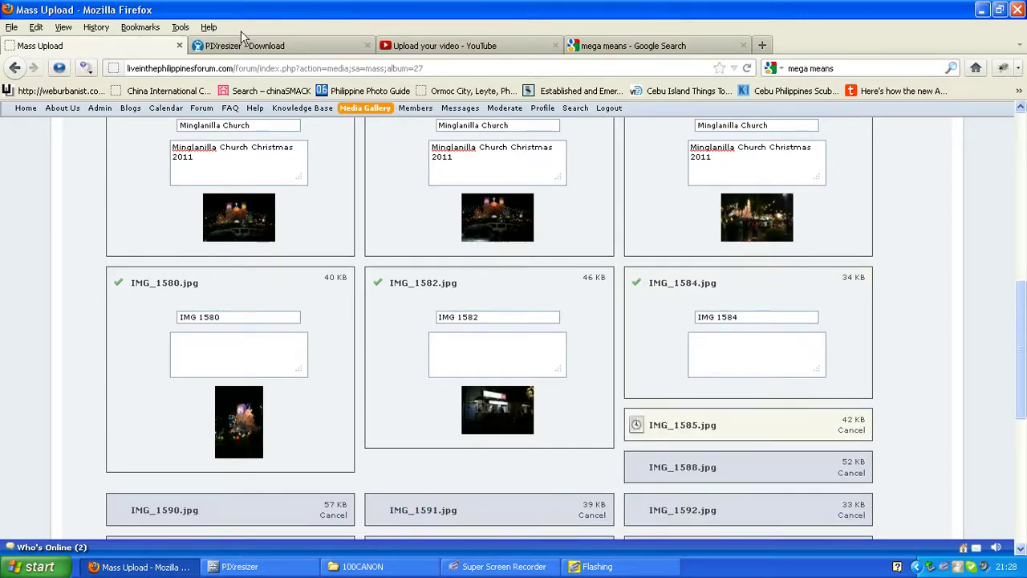
Switch to the PIXresizer download tab and run a Firefox web search for 'pixresizer'.
{"action": "left_click", "coordinate": [272, 47]}
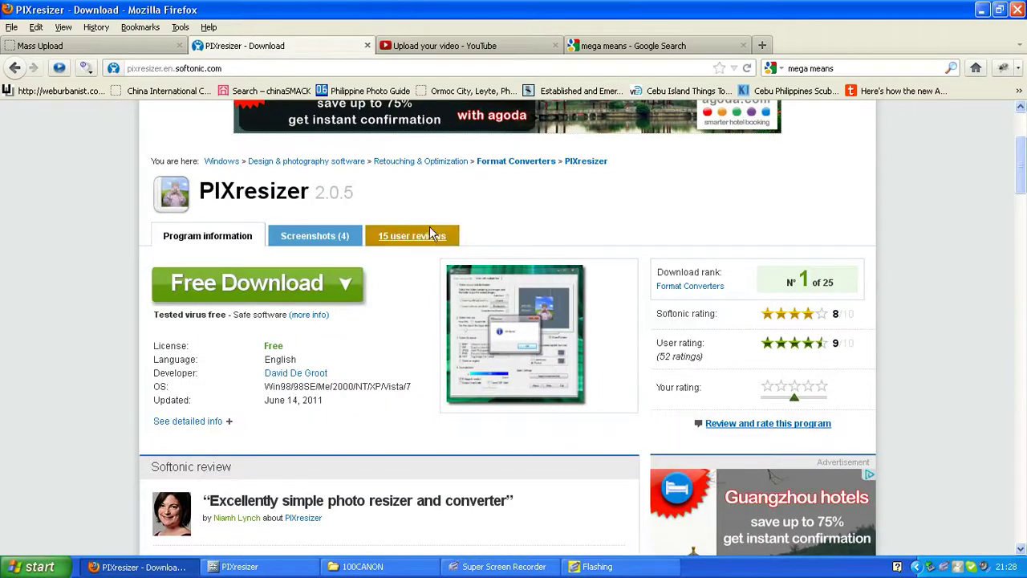
{"action": "scroll", "coordinate": [288, 136], "scroll_direction": "up", "scroll_amount": 2}
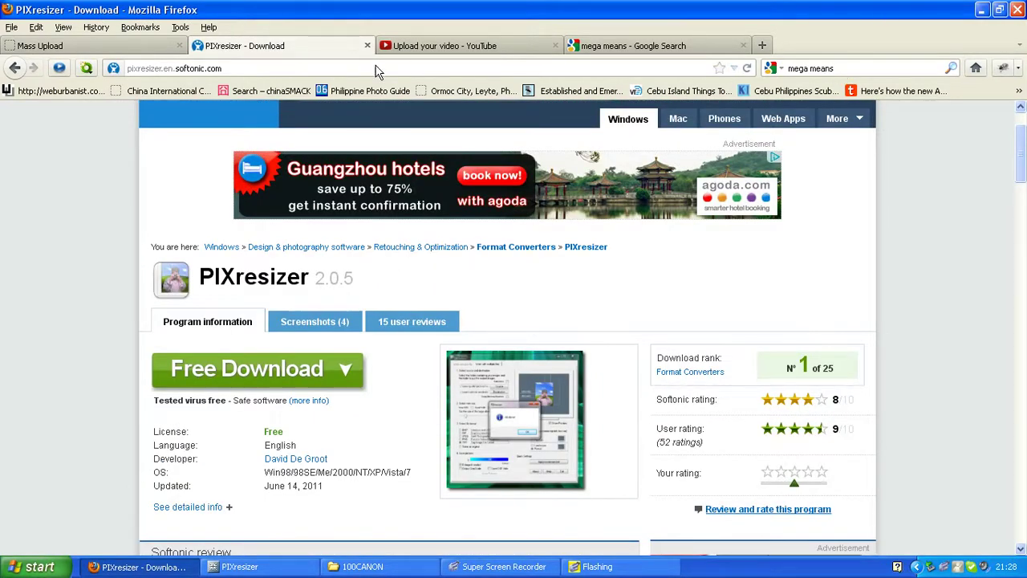
{"action": "left_click_drag", "start_coordinate": [228, 69], "coordinate": [127, 70]}
{"action": "left_click_drag", "start_coordinate": [805, 69], "coordinate": [660, 64]}
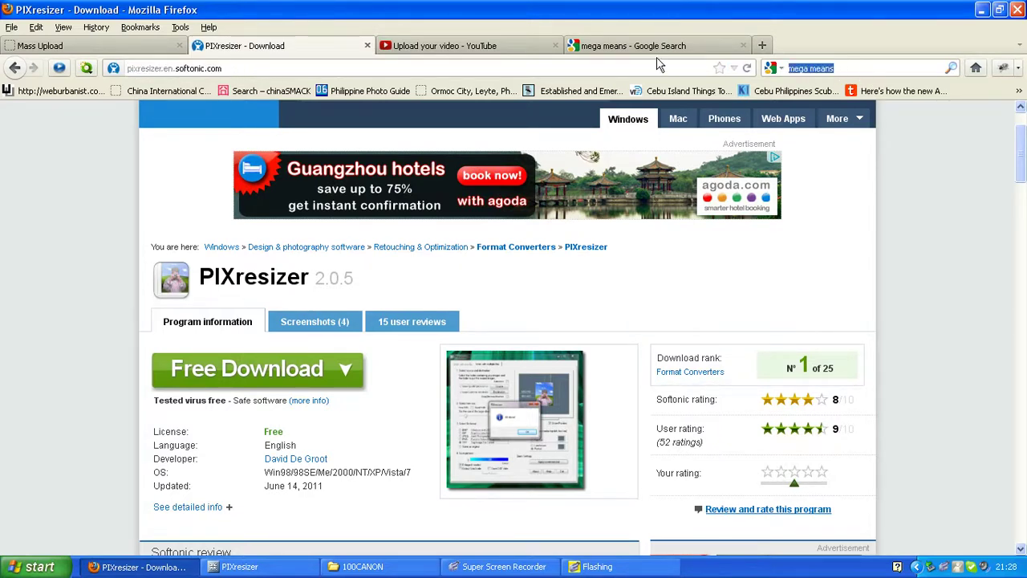
{"action": "type", "text": "pi"}
{"action": "key", "text": "BackSpace"}
{"action": "type", "text": "x"}
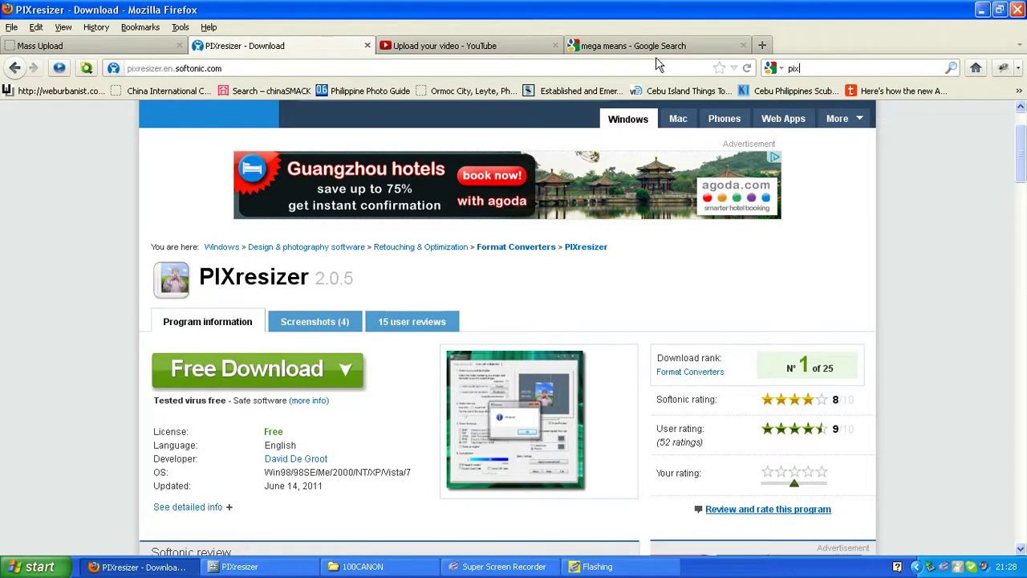
{"action": "type", "text": "resizer"}
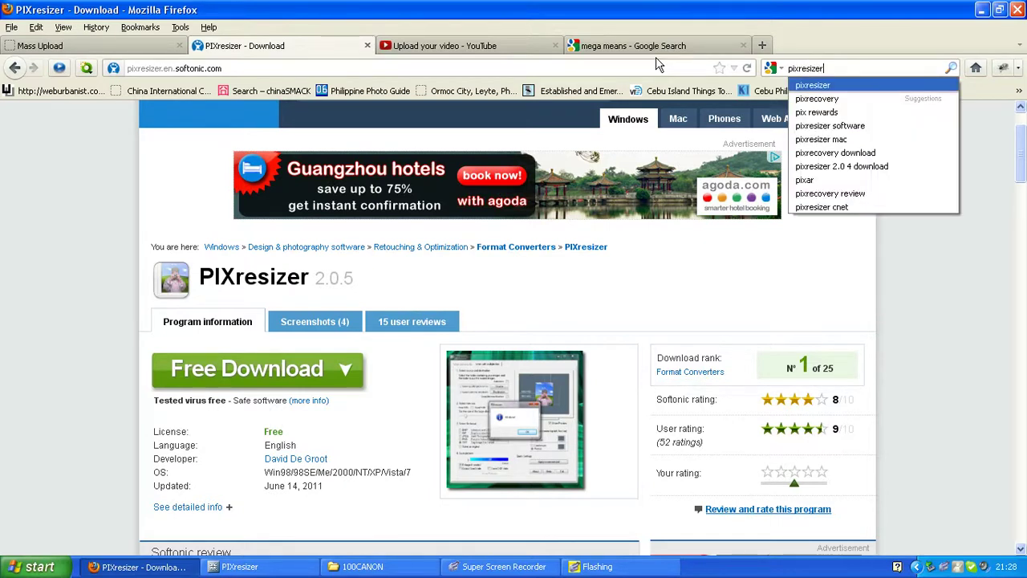
{"action": "key", "text": "BackSpace"}
{"action": "key", "text": "BackSpace"}
{"action": "key", "text": "BackSpace"}
{"action": "key", "text": "BackSpace"}
{"action": "key", "text": "BackSpace"}
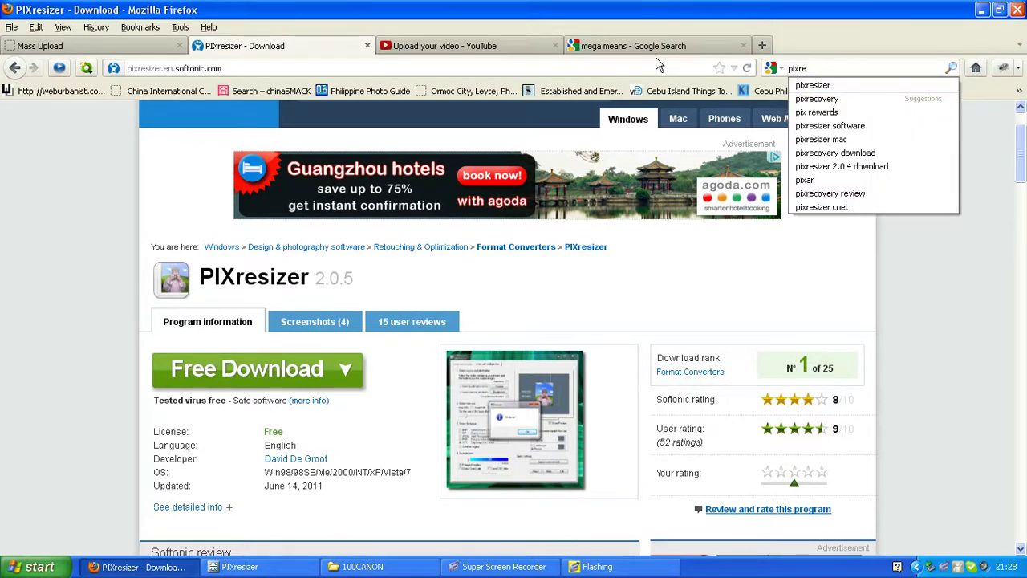
{"action": "key", "text": "Down"}
{"action": "key", "text": "Return"}
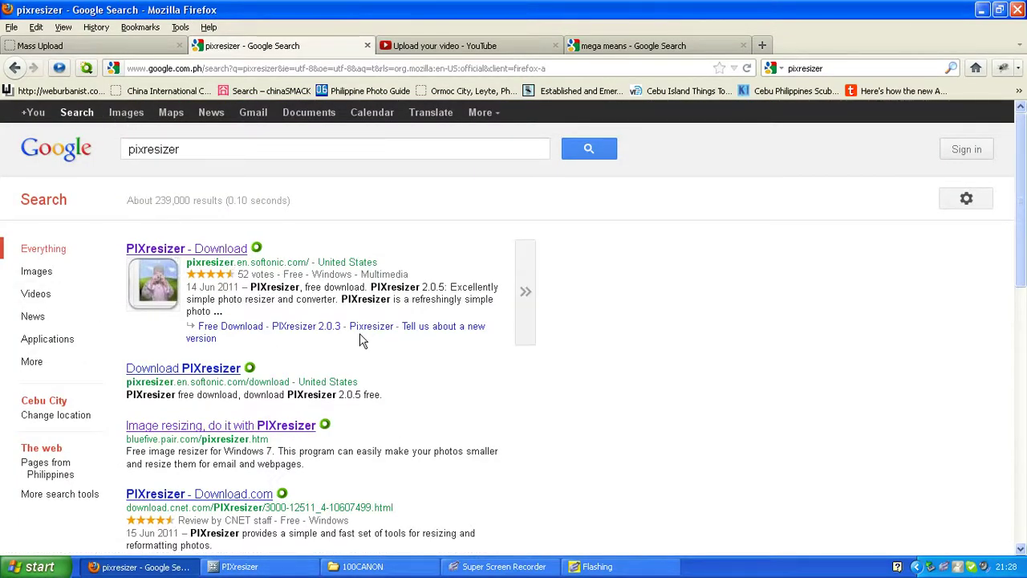
Open the Softonic 'PIXresizer - Download' result from the Google results.
{"action": "left_click", "coordinate": [222, 252]}
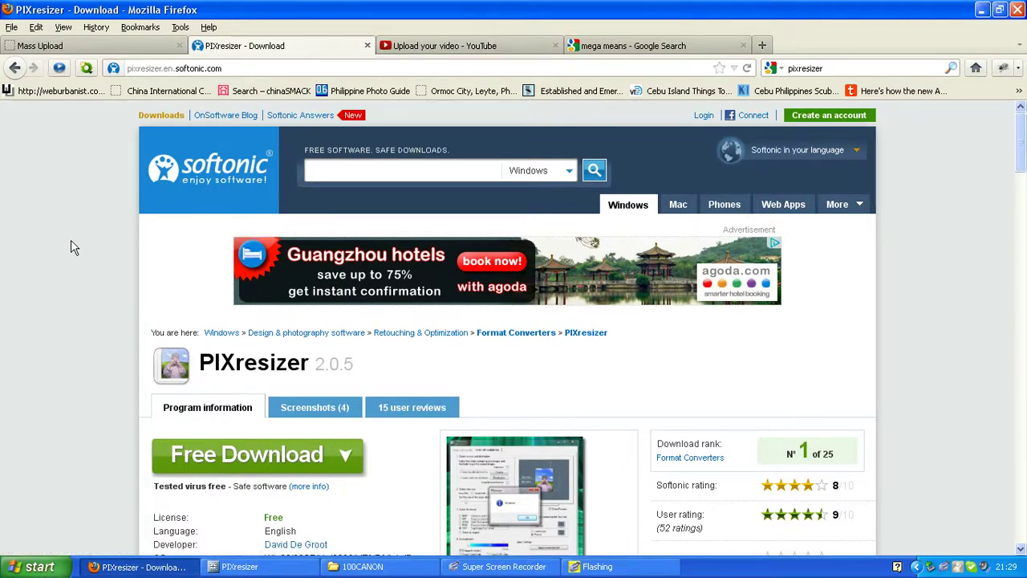
Dismiss PIXresizer's 'All done!' notice, close the resizer, and return to the Mass Upload tab.
{"action": "left_click", "coordinate": [235, 566]}
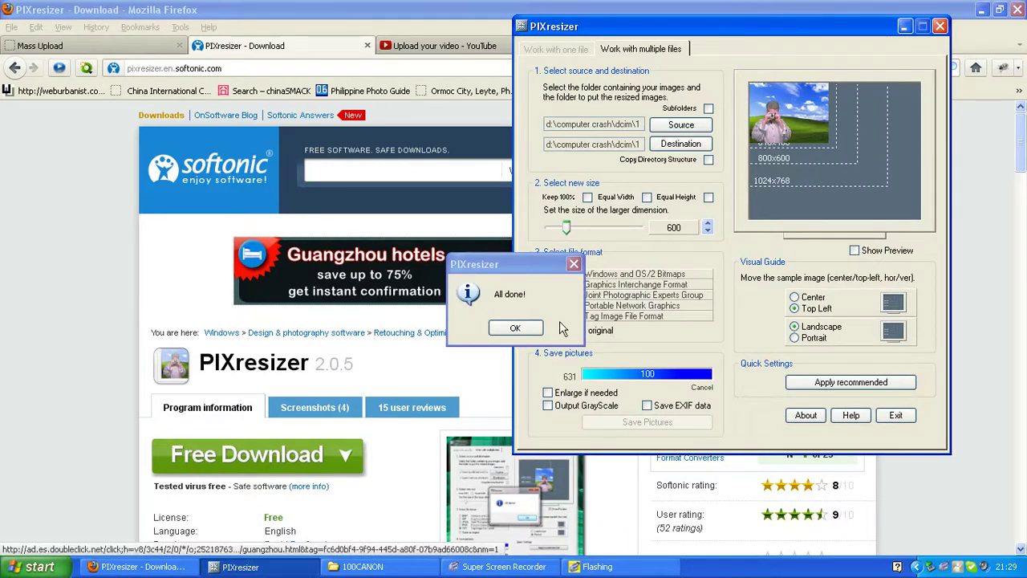
{"action": "left_click", "coordinate": [515, 328]}
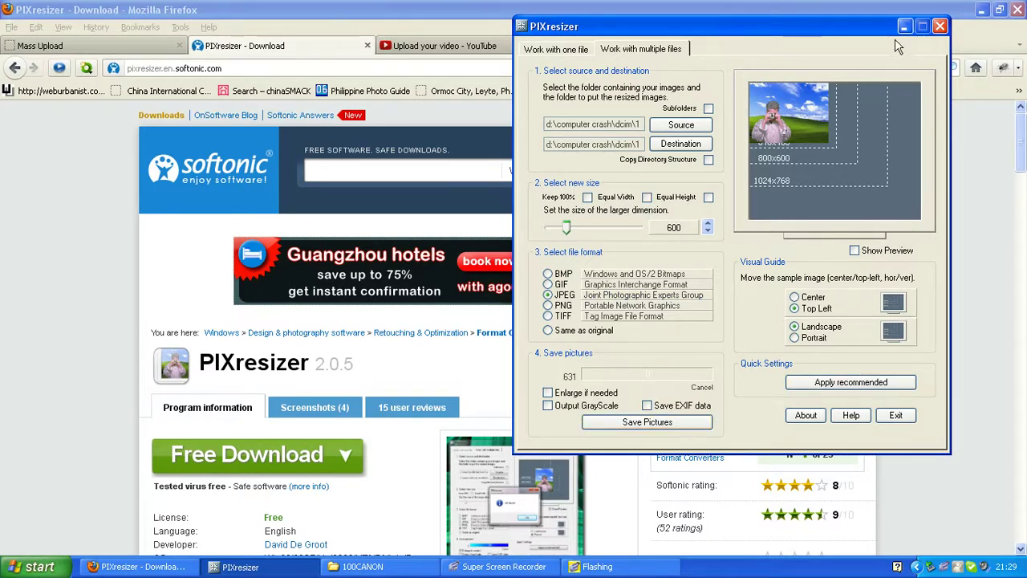
{"action": "left_click", "coordinate": [941, 28]}
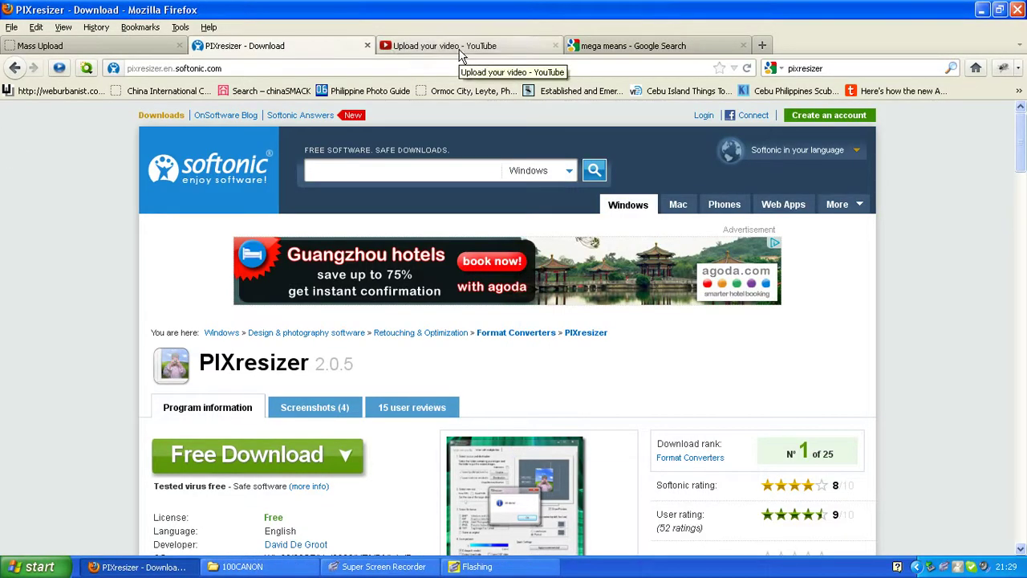
{"action": "left_click", "coordinate": [109, 46]}
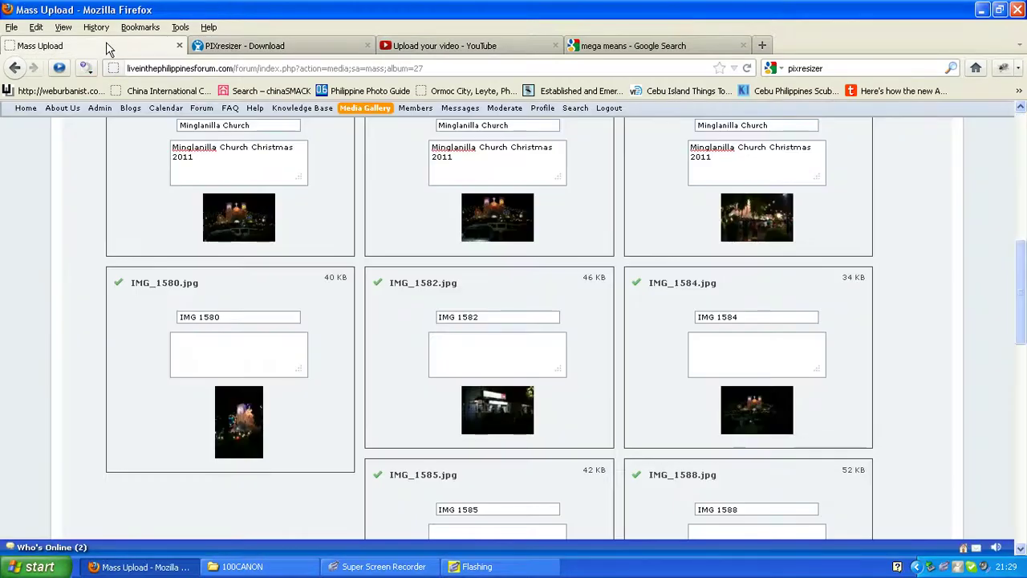
Copy the 'Minglanilla Church Christmas 2011' description into IMG_1580's description.
{"action": "scroll", "coordinate": [851, 209], "scroll_direction": "down", "scroll_amount": 10}
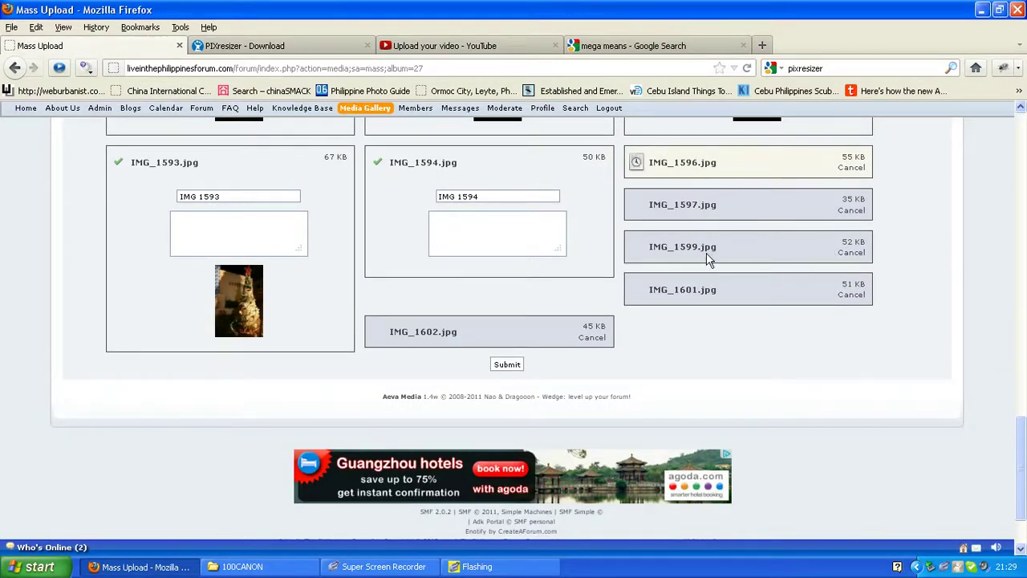
{"action": "scroll", "coordinate": [450, 201], "scroll_direction": "up", "scroll_amount": 15}
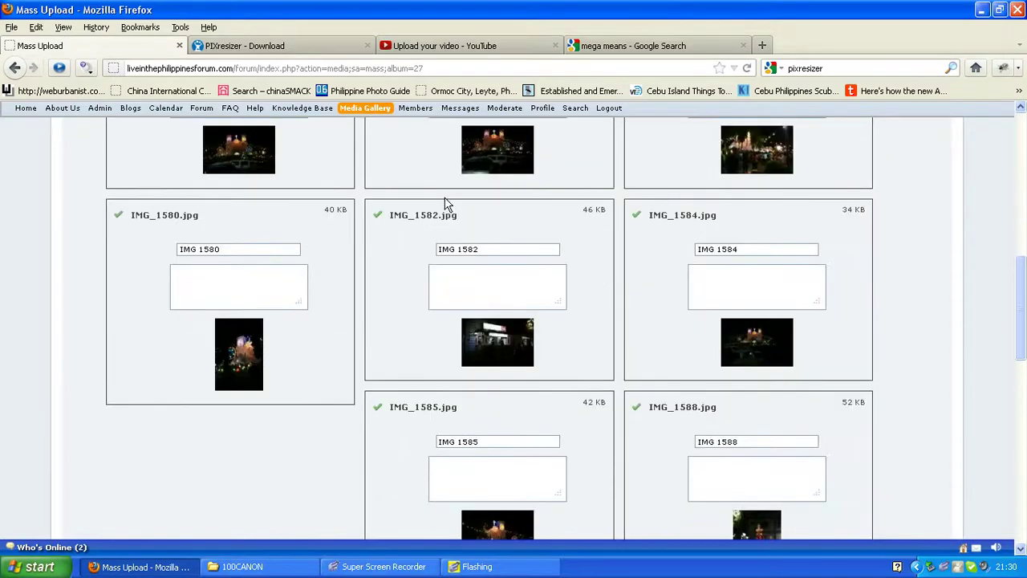
{"action": "scroll", "coordinate": [453, 200], "scroll_direction": "down", "scroll_amount": 2}
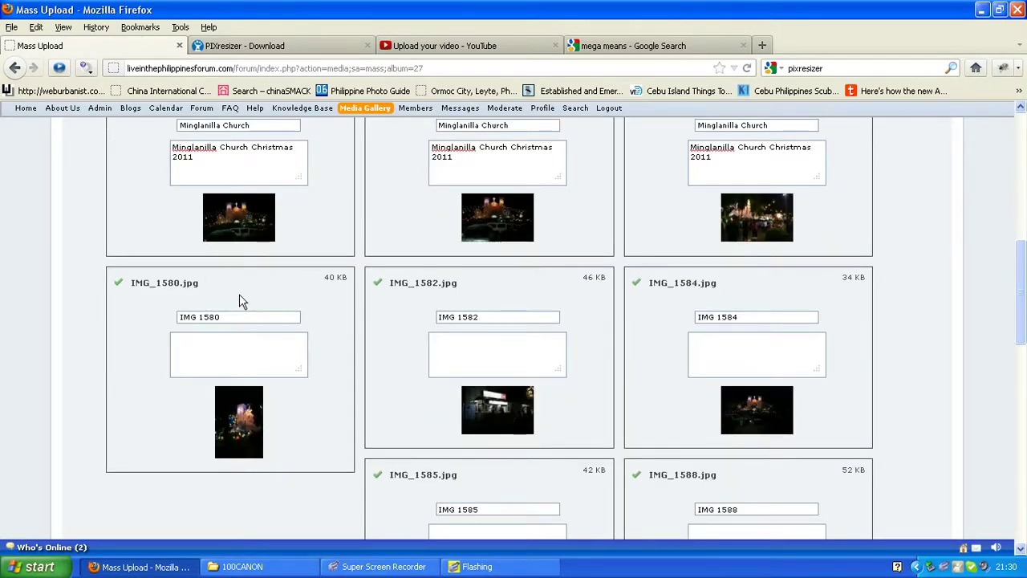
{"action": "left_click", "coordinate": [255, 177]}
{"action": "key", "text": "ctrl+a"}
{"action": "key", "text": "ctrl+c"}
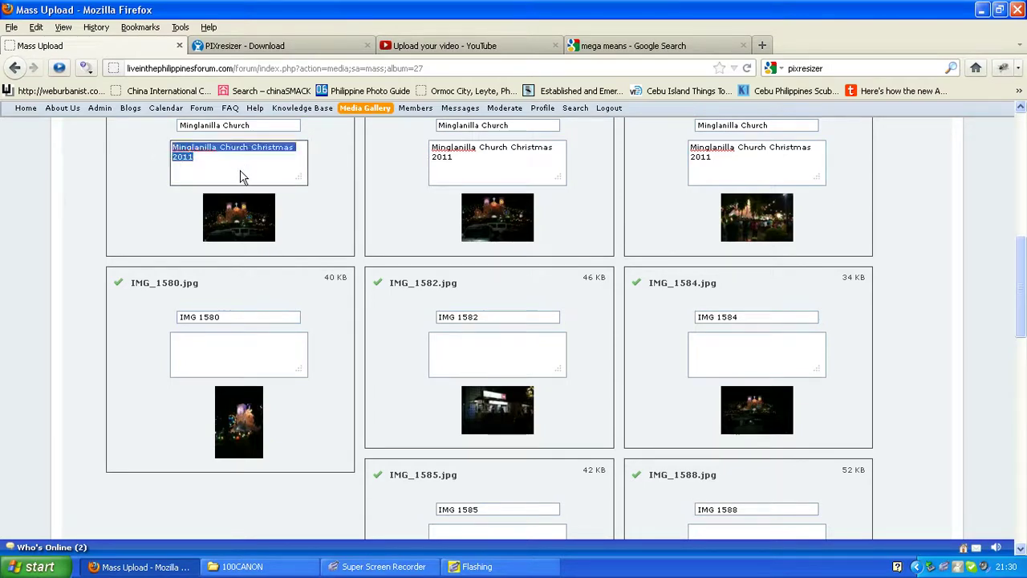
{"action": "left_click", "coordinate": [294, 374]}
{"action": "key", "text": "ctrl+v"}
{"action": "left_click", "coordinate": [493, 371]}
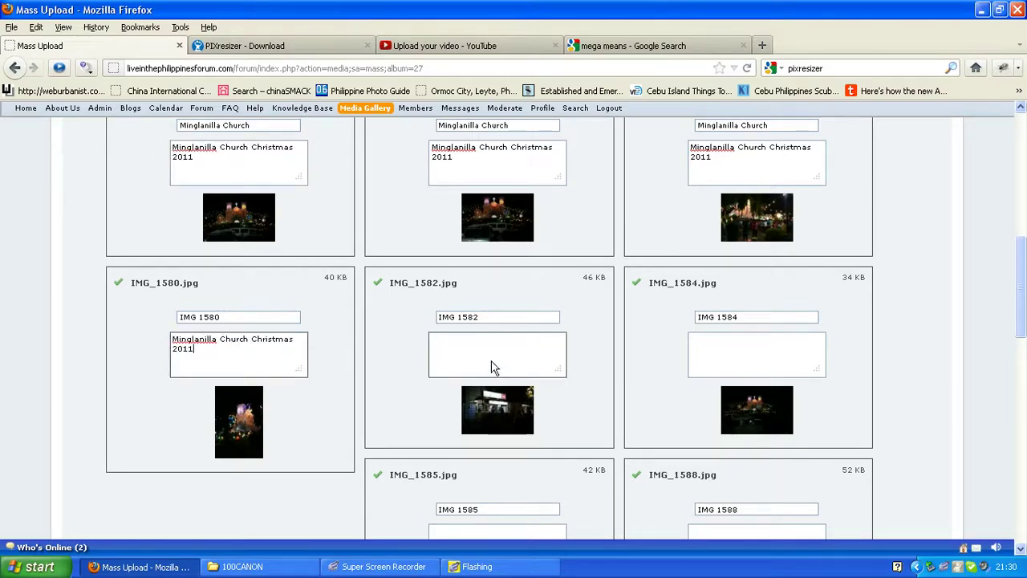
Title IMG_1580 'Minglanilla Church', clearing a mistaken paste first.
{"action": "left_click", "coordinate": [270, 127]}
{"action": "key", "text": "ctrl+a"}
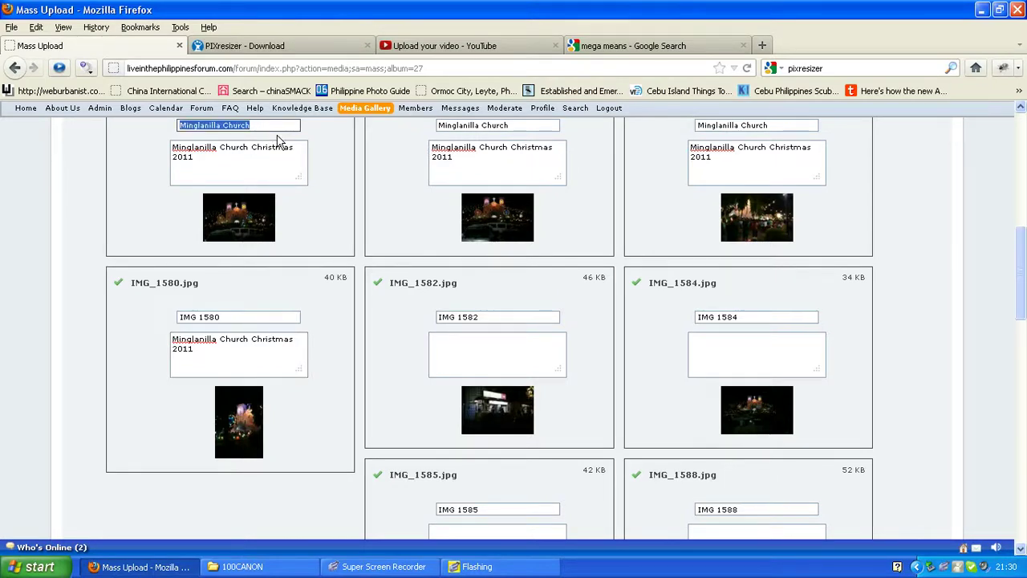
{"action": "left_click", "coordinate": [256, 318]}
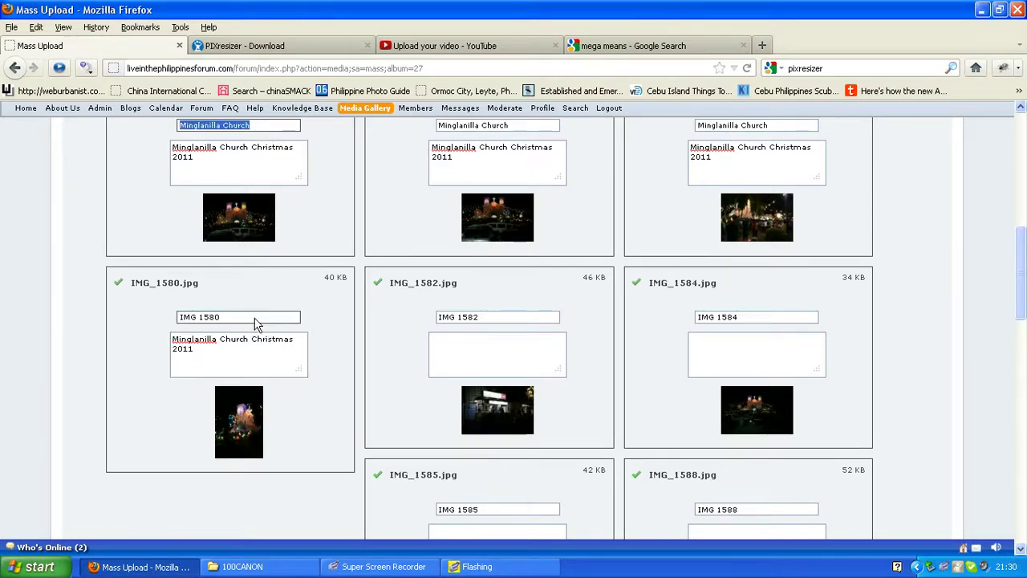
{"action": "key", "text": "ctrl+a"}
{"action": "key", "text": "ctrl+v"}
{"action": "key", "text": "ctrl+a"}
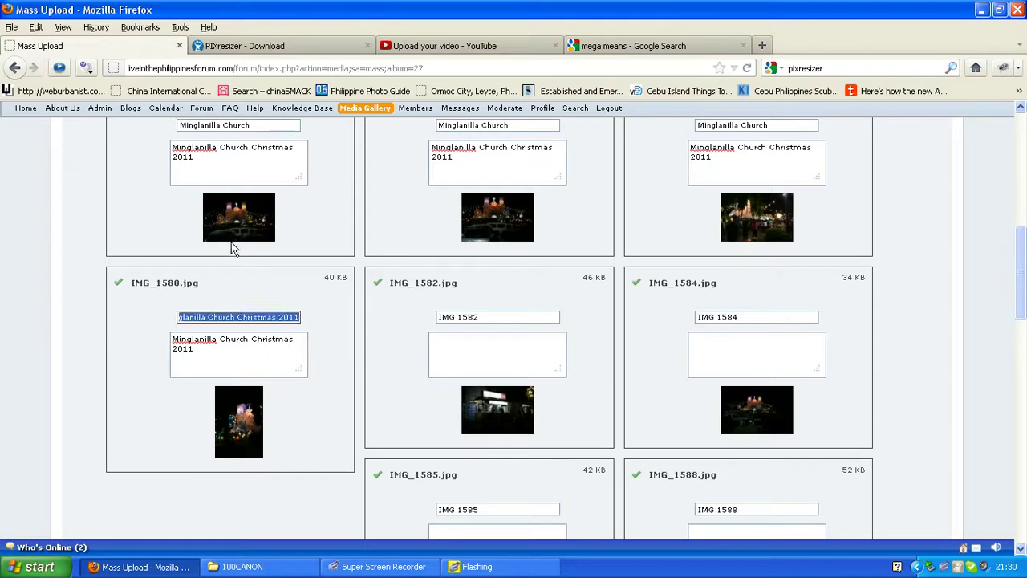
{"action": "key", "text": "BackSpace"}
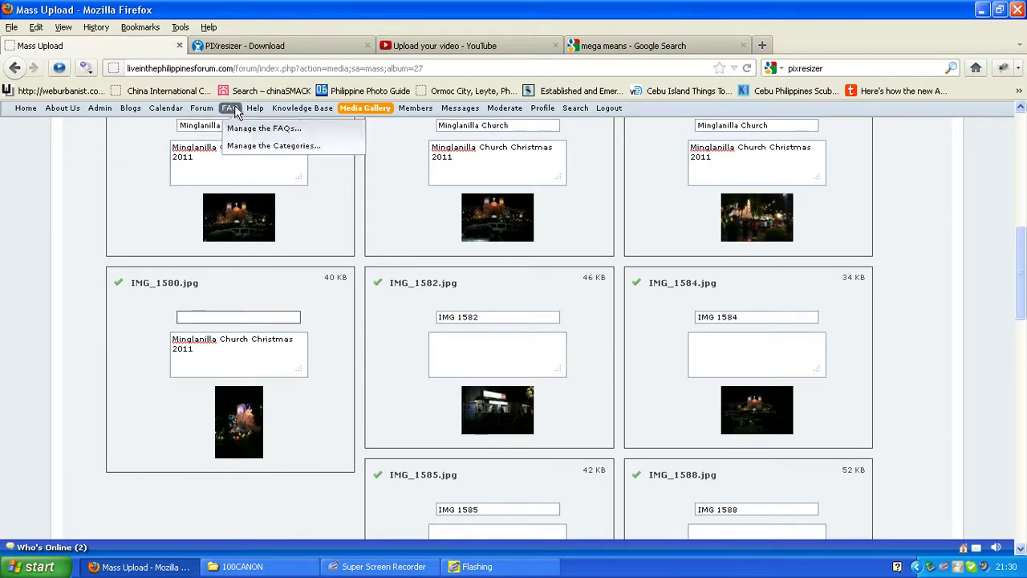
{"action": "left_click_drag", "start_coordinate": [253, 133], "coordinate": [118, 128]}
{"action": "left_click", "coordinate": [118, 128]}
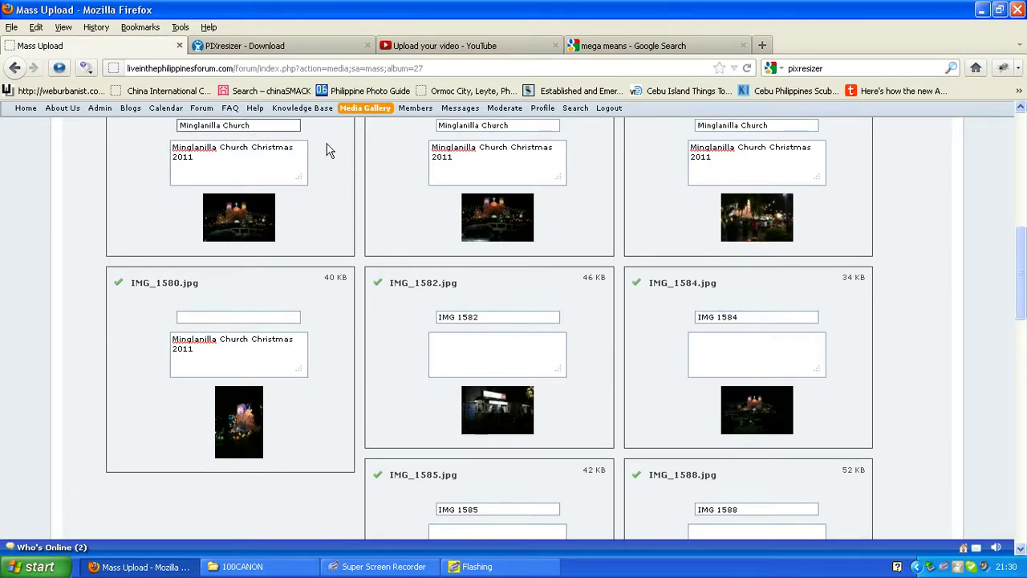
{"action": "left_click_drag", "start_coordinate": [275, 131], "coordinate": [56, 130]}
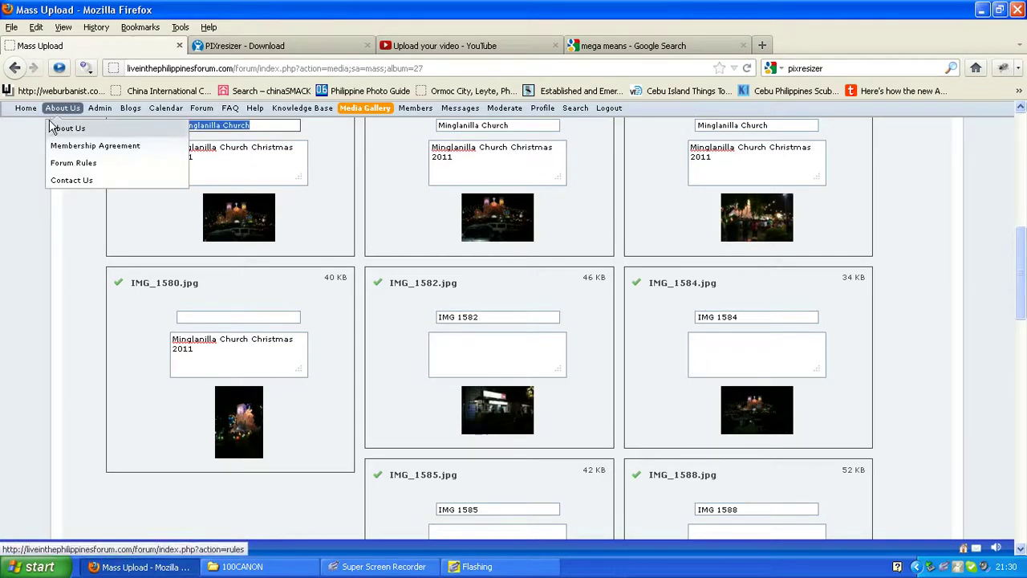
{"action": "left_click", "coordinate": [256, 128]}
{"action": "key", "text": "ctrl+a"}
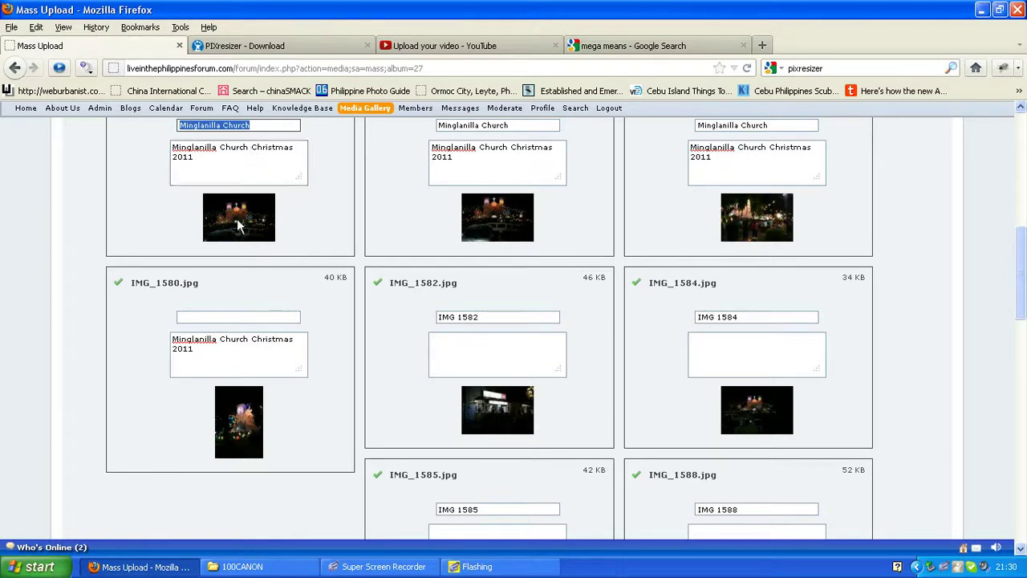
{"action": "left_click", "coordinate": [246, 317]}
{"action": "key", "text": "ctrl+v"}
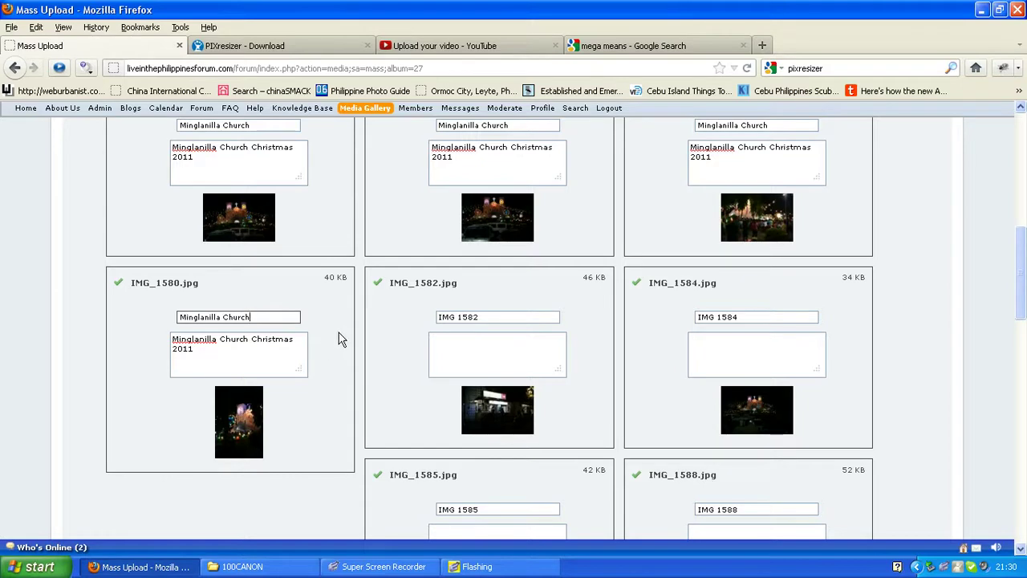
Title IMG_1582 'burger van Minglanilla' and give it a burger van description.
{"action": "left_click", "coordinate": [494, 320]}
{"action": "key", "text": "ctrl+a"}
{"action": "type", "text": "b"}
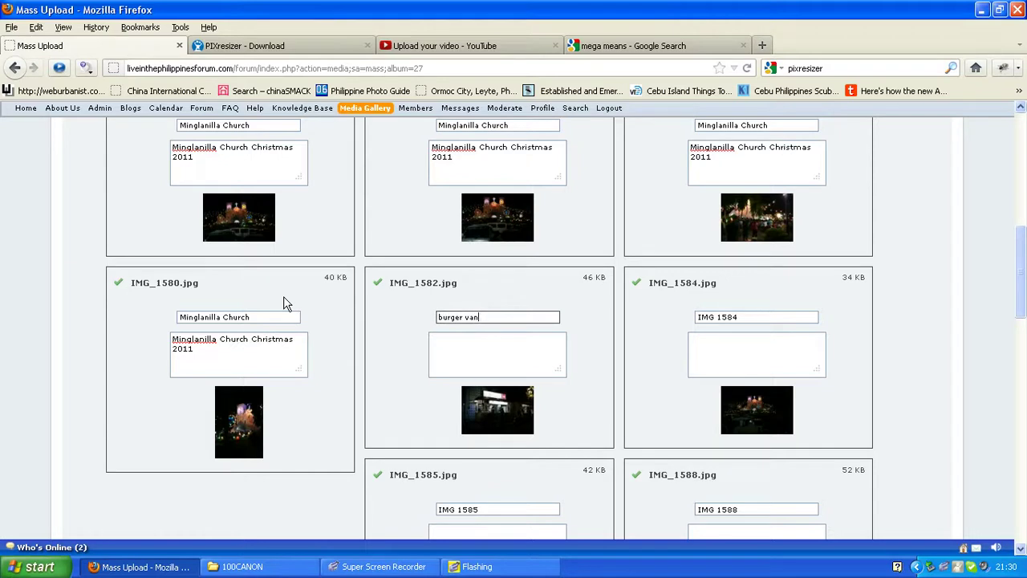
{"action": "type", "text": "urger van Minglanilla"}
{"action": "key", "text": "Tab"}
{"action": "type", "text": "Burger can "}
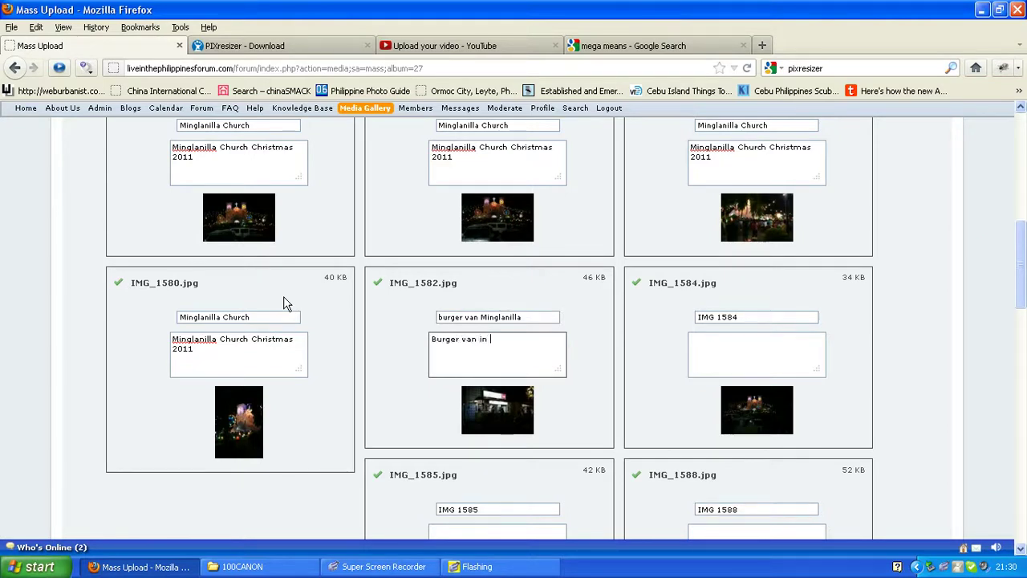
{"action": "type", "text": "lla"}
{"action": "key", "text": "Tab"}
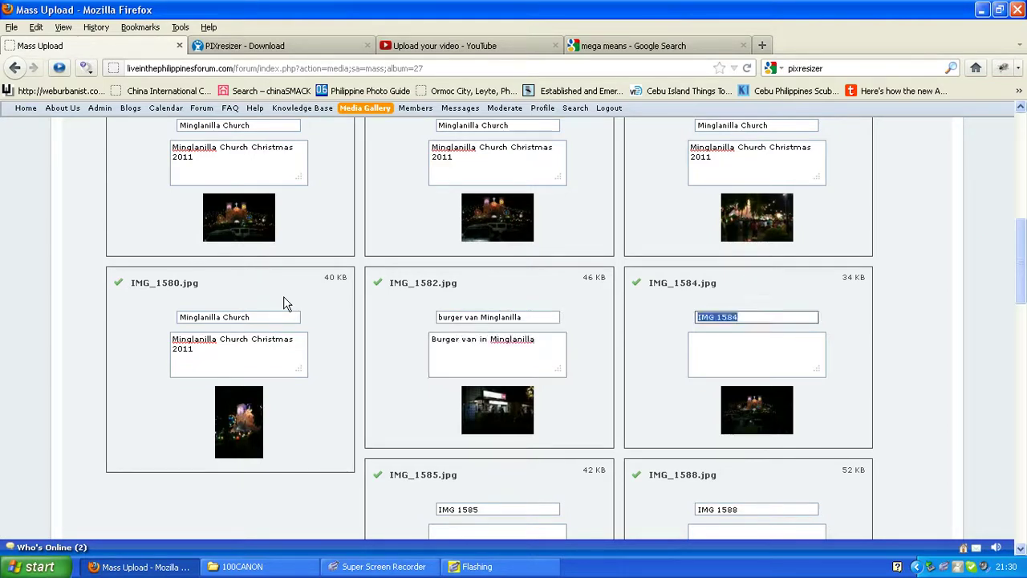
Give IMG_1584 the Christmas 2011 description and the Minglanilla Church title.
{"action": "triple_click", "coordinate": [294, 351]}
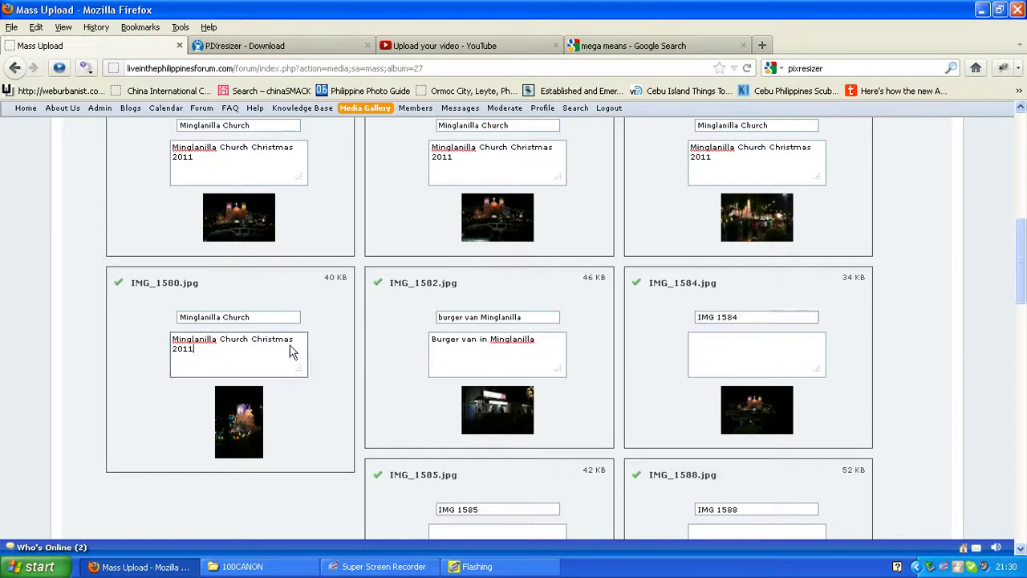
{"action": "left_click", "coordinate": [754, 353]}
{"action": "key", "text": "ctrl+v"}
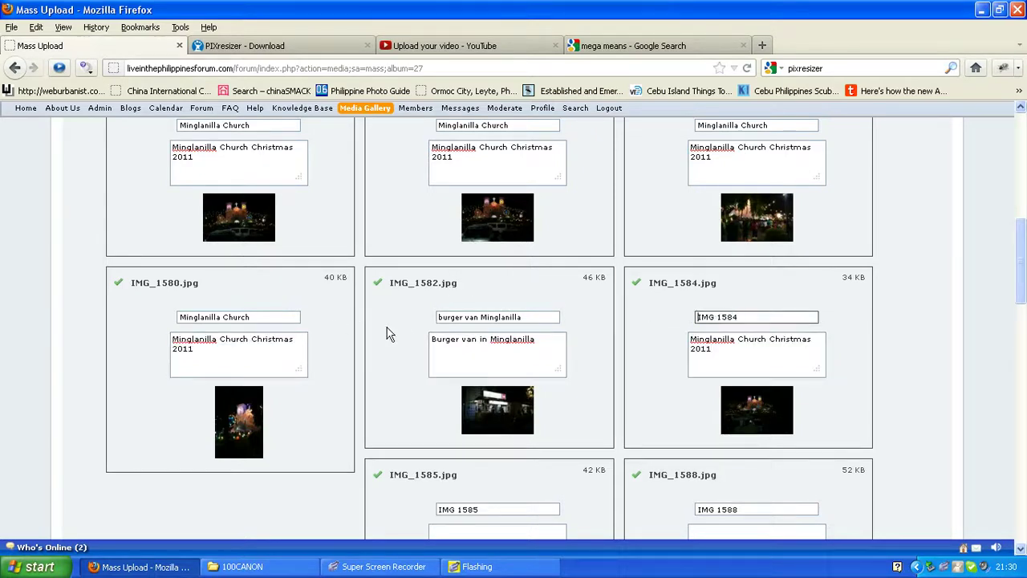
{"action": "triple_click", "coordinate": [273, 320]}
{"action": "key", "text": "ctrl+c"}
{"action": "triple_click", "coordinate": [756, 319]}
{"action": "key", "text": "ctrl+v"}
Title IMG_1585 'Minglanilla Church' and describe it 'Minglanilla Church Christmas 2011'.
{"action": "scroll", "coordinate": [92, 385], "scroll_direction": "down", "scroll_amount": 4}
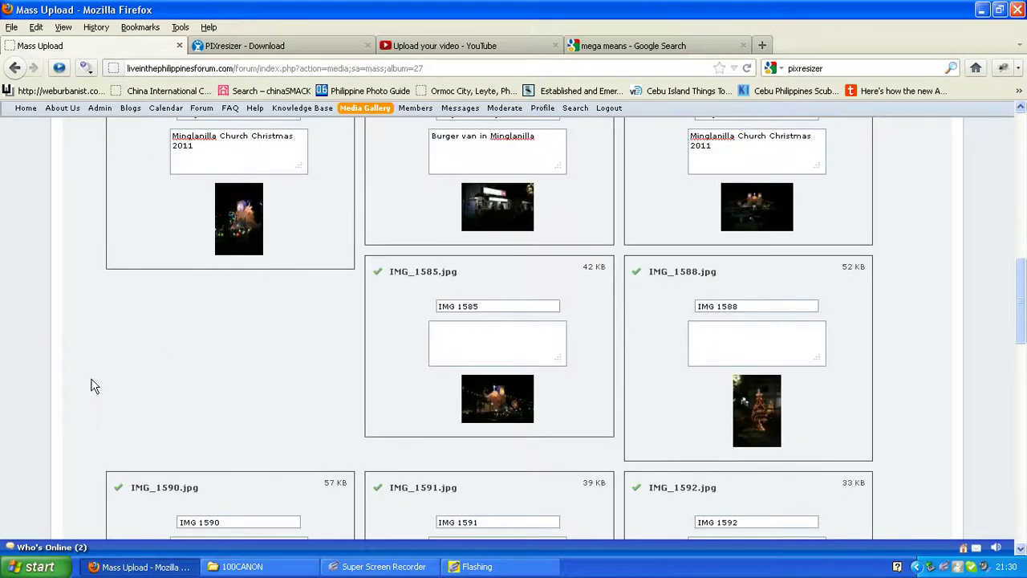
{"action": "scroll", "coordinate": [115, 381], "scroll_direction": "up", "scroll_amount": 2}
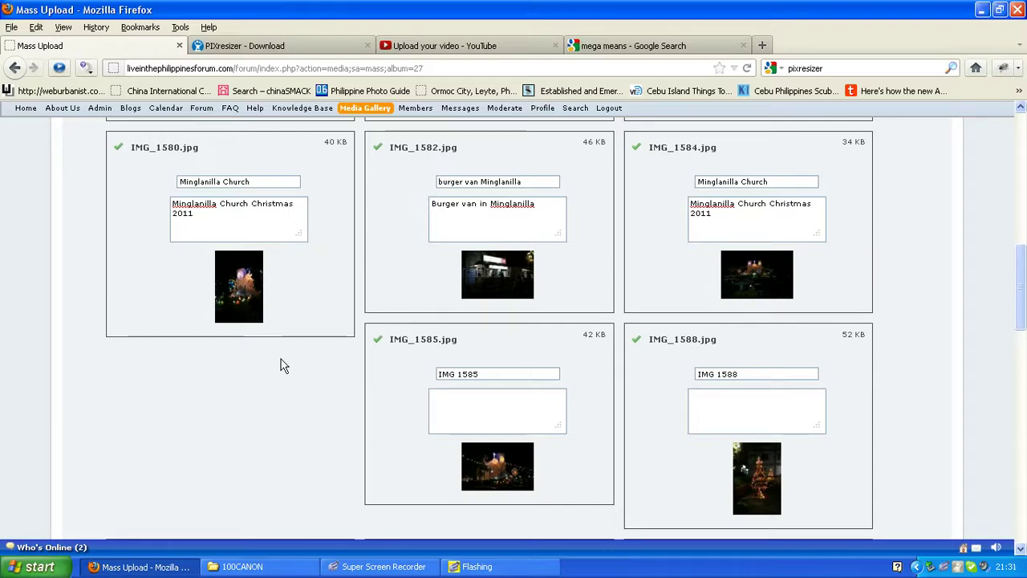
{"action": "left_click", "coordinate": [522, 412]}
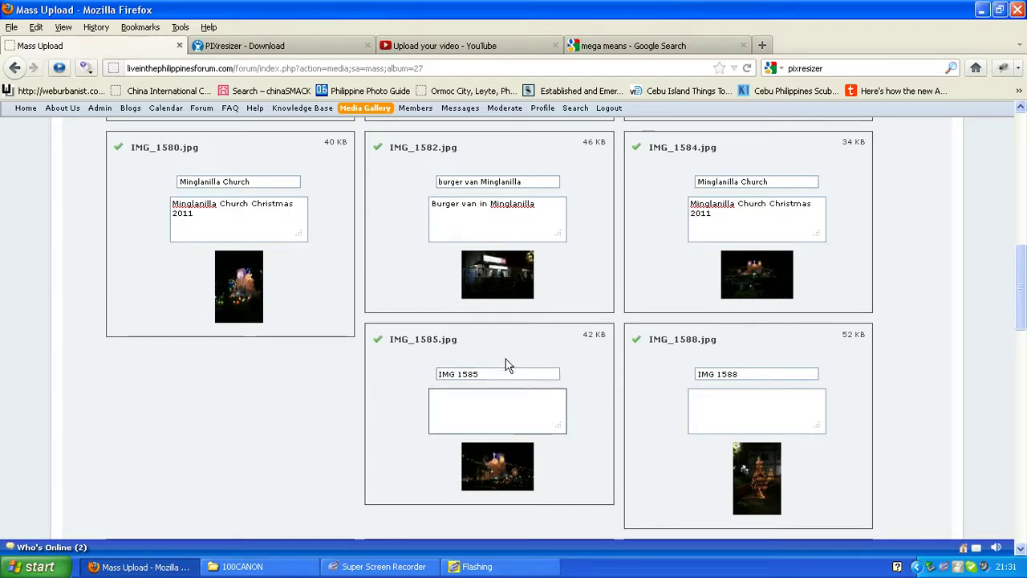
{"action": "scroll", "coordinate": [504, 363], "scroll_direction": "down", "scroll_amount": 2}
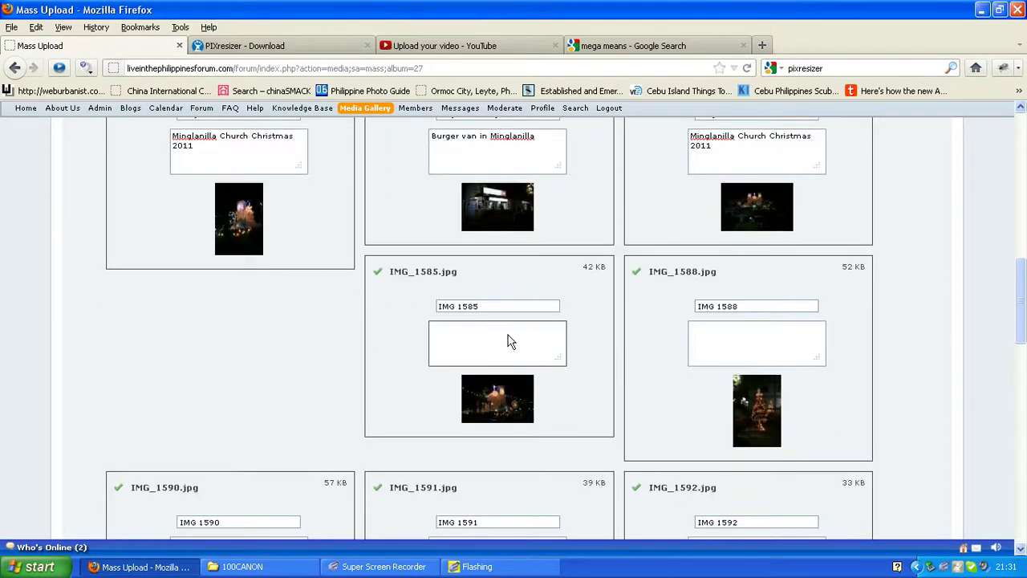
{"action": "key", "text": "ctrl+v"}
{"action": "key", "text": "ctrl+a"}
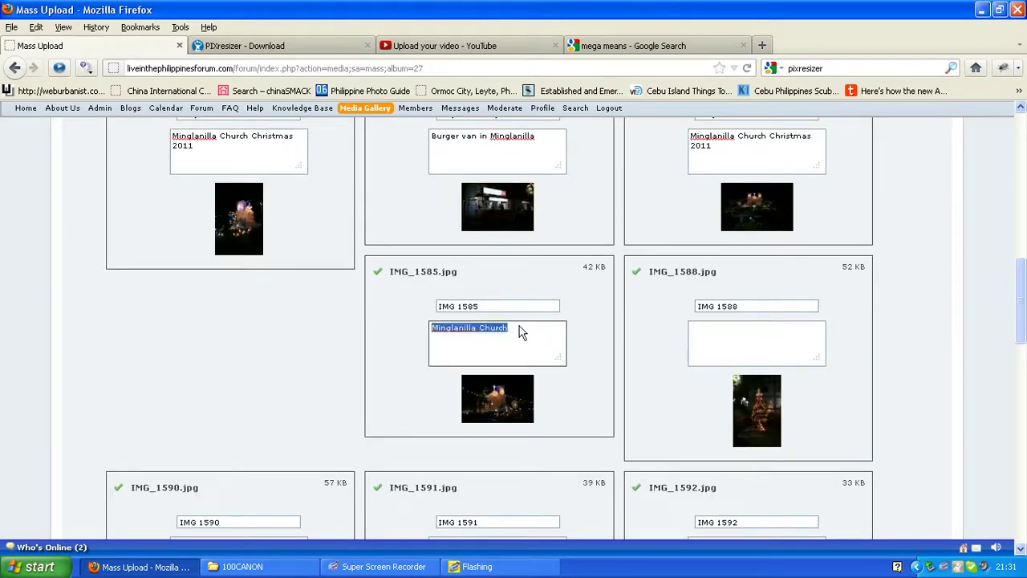
{"action": "key", "text": "ctrl+x"}
{"action": "key", "text": "shift+Tab"}
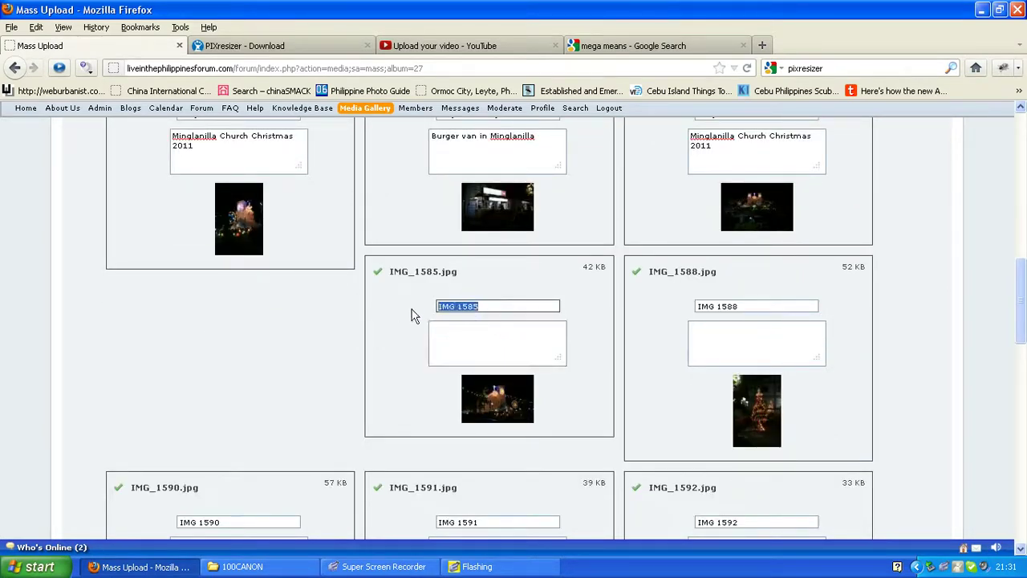
{"action": "key", "text": "ctrl+v"}
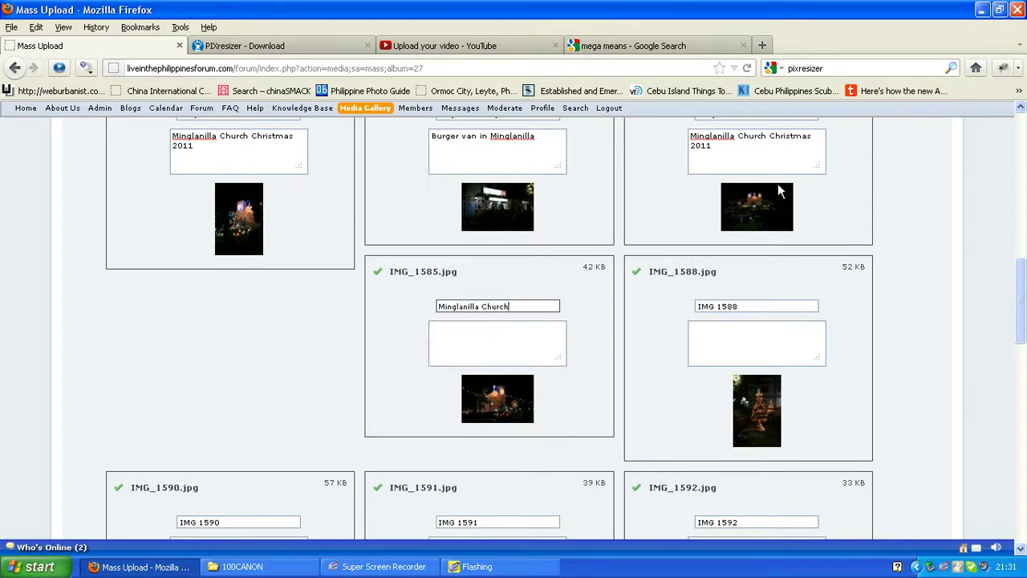
{"action": "left_click", "coordinate": [718, 169]}
{"action": "key", "text": "ctrl+a"}
{"action": "key", "text": "ctrl+c"}
{"action": "left_click", "coordinate": [535, 340]}
{"action": "key", "text": "ctrl+v"}
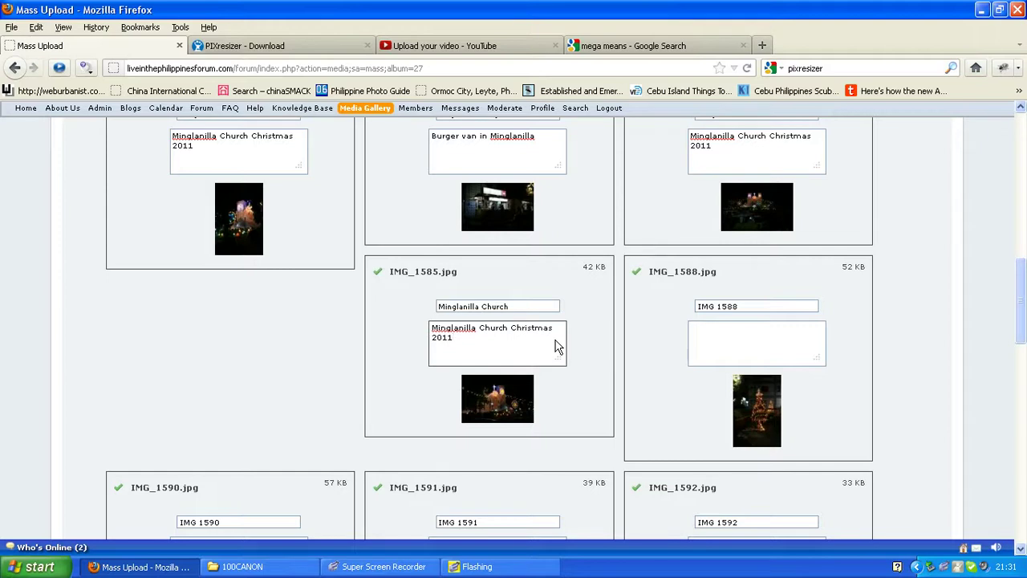
Replace IMG_1588's placeholder title with 'Christmas Tree Competition Minglanilla'.
{"action": "left_click", "coordinate": [759, 308]}
{"action": "key", "text": "ctrl+a"}
{"action": "type", "text": "I"}
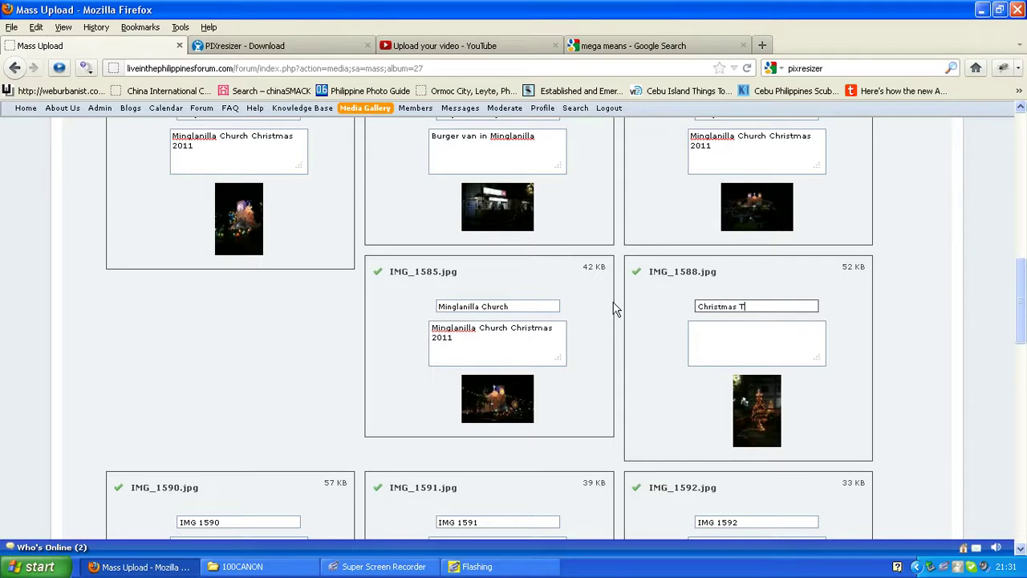
{"action": "type", "text": "hristmas Tree Competition Minglanilla"}
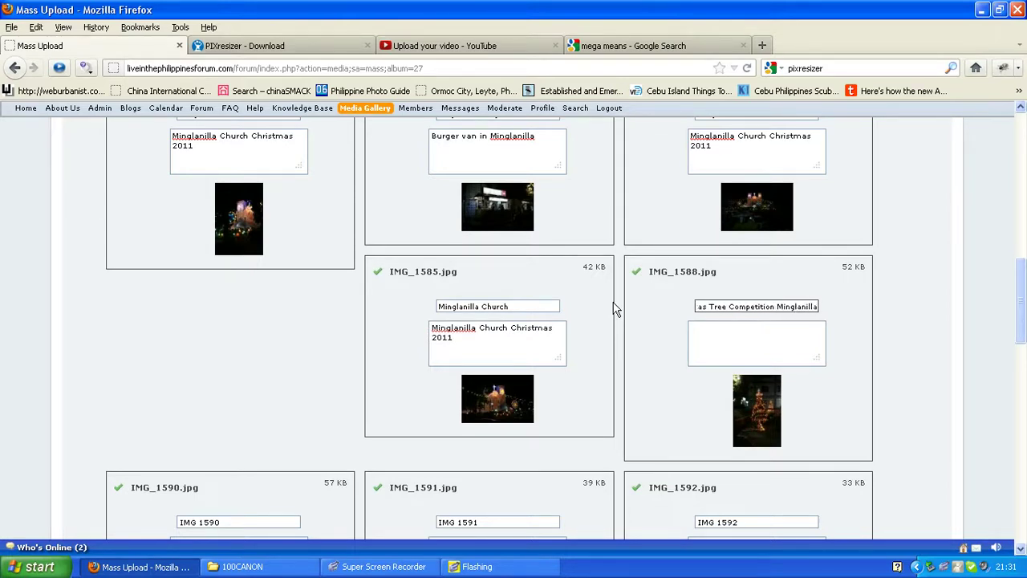
{"action": "key", "text": "ctrl+a"}
Copy the 'Christmas Tree Competition Minglanilla' caption and paste it into IMG_1588's description.
{"action": "key", "text": "ctrl+c"}
{"action": "left_click", "coordinate": [768, 337]}
{"action": "key", "text": "ctrl+v"}
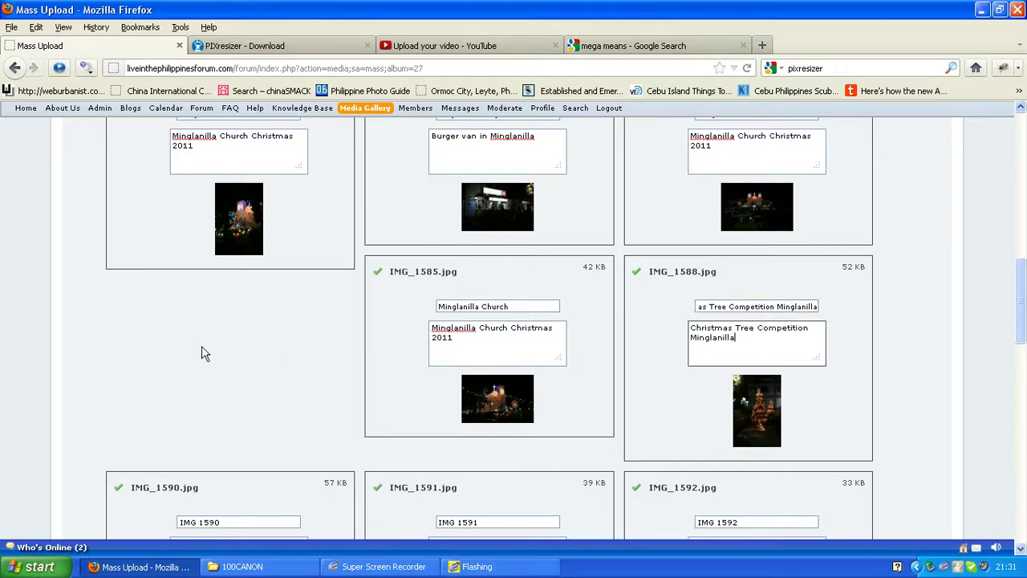
{"action": "scroll", "coordinate": [193, 349], "scroll_direction": "down", "scroll_amount": 5}
Give IMG_1590, IMG_1591 and IMG_1592 the title and description 'Christmas Tree Competition Minglanilla'.
{"action": "left_click", "coordinate": [229, 361]}
{"action": "key", "text": "ctrl+v"}
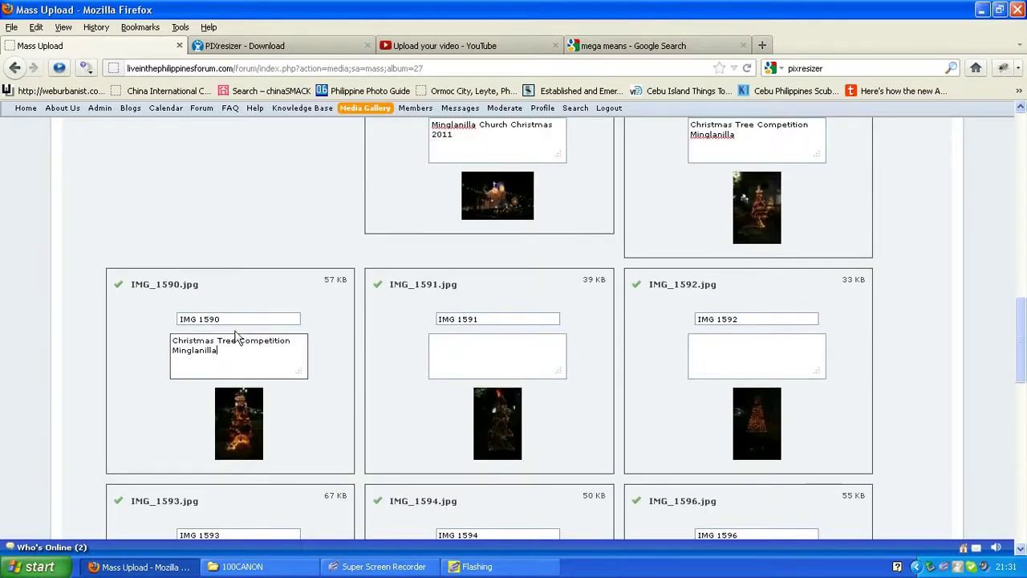
{"action": "key", "text": "shift+Tab"}
{"action": "key", "text": "ctrl+v"}
{"action": "left_click", "coordinate": [468, 354]}
{"action": "key", "text": "ctrl+v"}
{"action": "key", "text": "shift+Tab"}
{"action": "key", "text": "ctrl+v"}
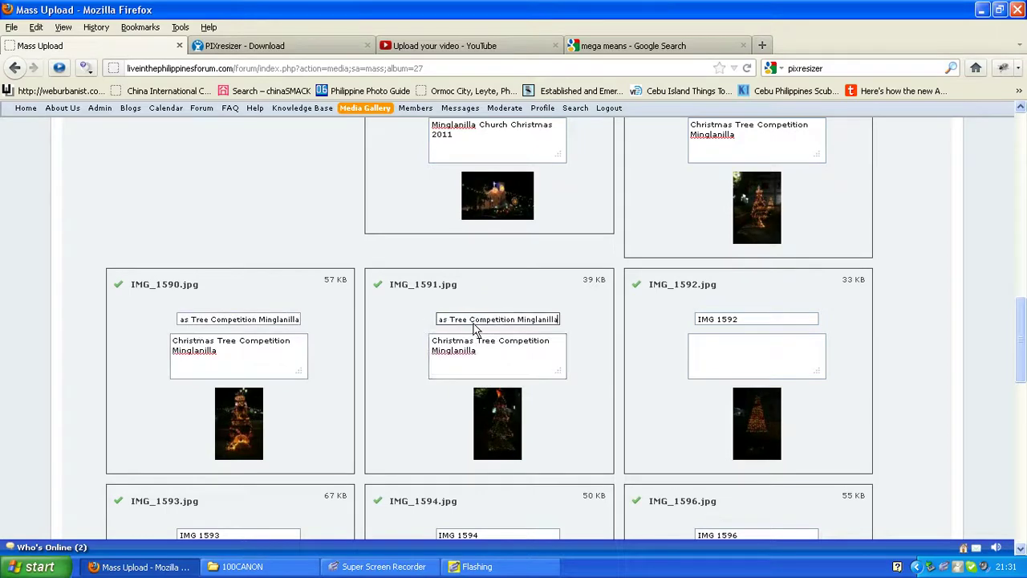
{"action": "left_click", "coordinate": [734, 351]}
{"action": "key", "text": "ctrl+v"}
{"action": "key", "text": "shift+Tab"}
{"action": "key", "text": "ctrl+v"}
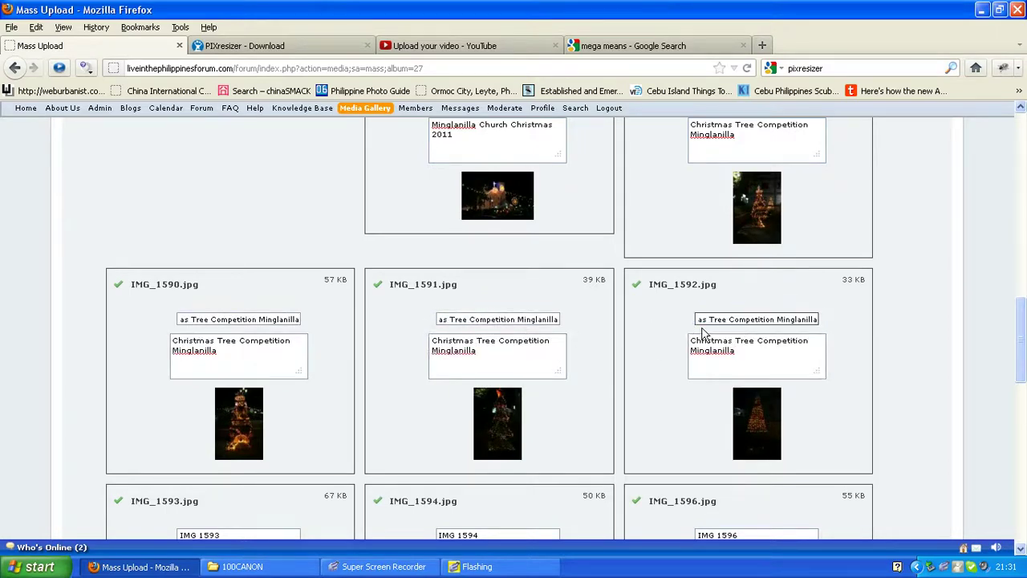
Caption IMG_1593 and IMG_1594 with 'Christmas Tree Competition Minglanilla' and recheck IMG_1594's title.
{"action": "scroll", "coordinate": [634, 329], "scroll_direction": "down", "scroll_amount": 3}
{"action": "scroll", "coordinate": [562, 321], "scroll_direction": "down", "scroll_amount": 3}
{"action": "left_click", "coordinate": [275, 305]}
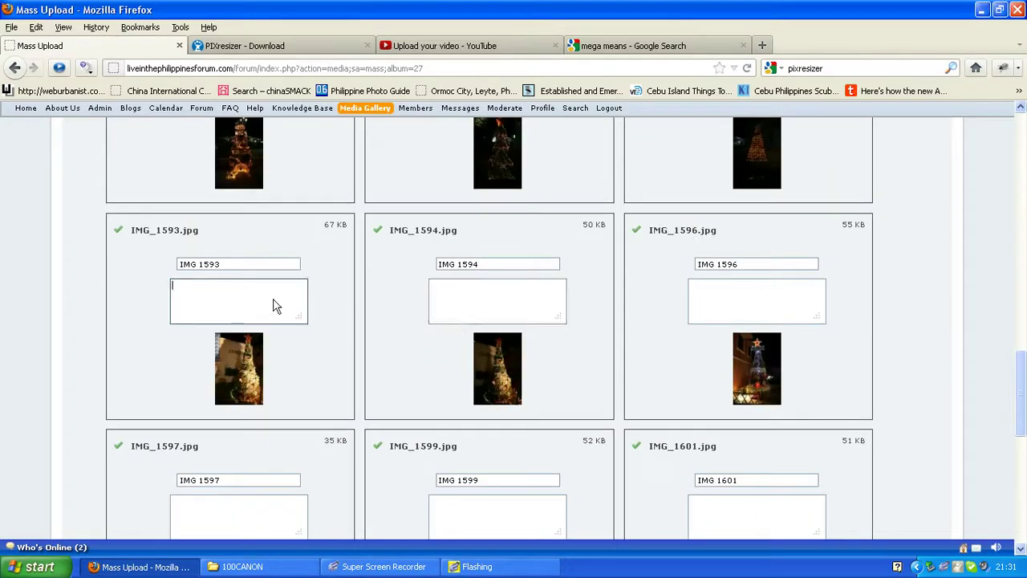
{"action": "key", "text": "ctrl+v"}
{"action": "key", "text": "shift+Tab"}
{"action": "key", "text": "ctrl+v"}
{"action": "left_click", "coordinate": [526, 297]}
{"action": "key", "text": "ctrl+v"}
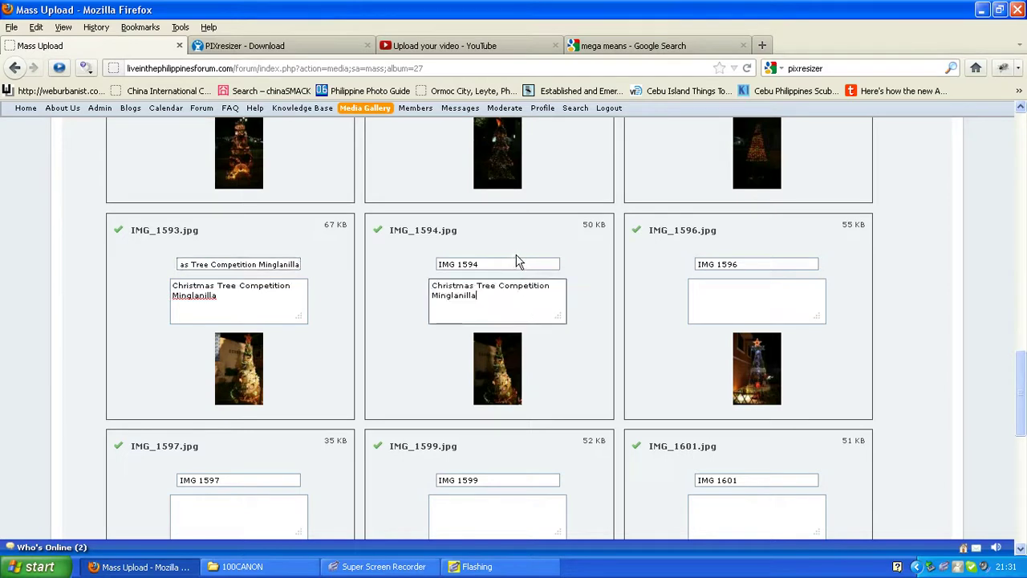
{"action": "key", "text": "shift+Tab"}
{"action": "key", "text": "ctrl+v"}
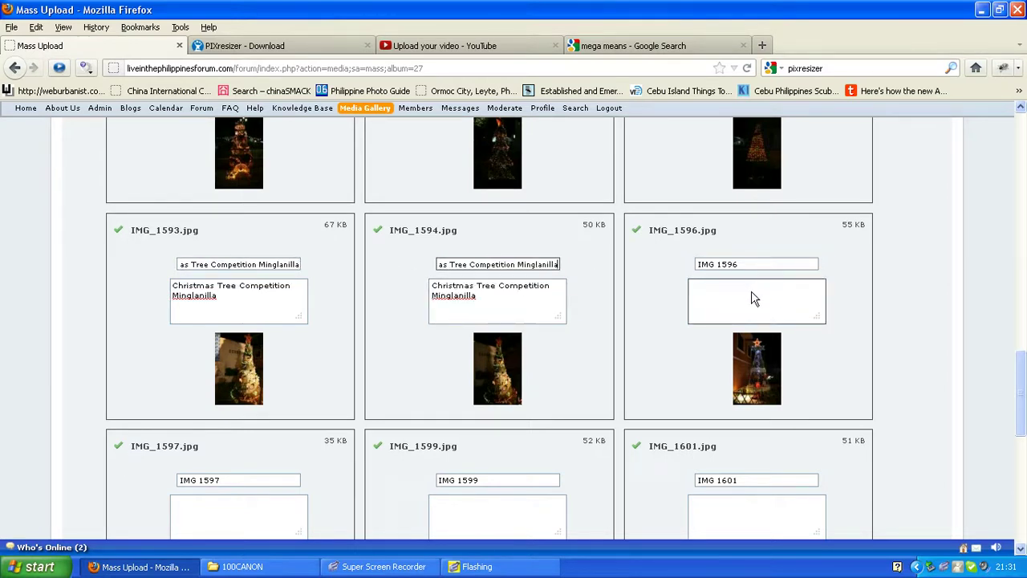
{"action": "left_click", "coordinate": [505, 289]}
{"action": "key", "text": "shift+Tab"}
Give IMG_1596, IMG_1597 and IMG_1599 the title and description 'Christmas Tree Competition Minglanilla'.
{"action": "left_click", "coordinate": [787, 286]}
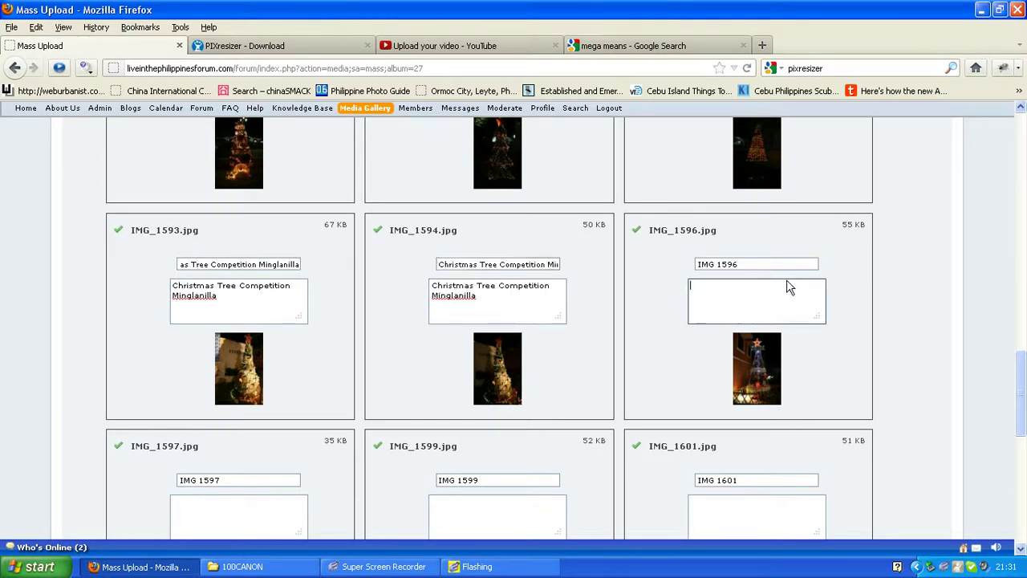
{"action": "key", "text": "ctrl+v"}
{"action": "key", "text": "shift+Tab"}
{"action": "key", "text": "ctrl+v"}
{"action": "scroll", "coordinate": [655, 271], "scroll_direction": "down", "scroll_amount": 5}
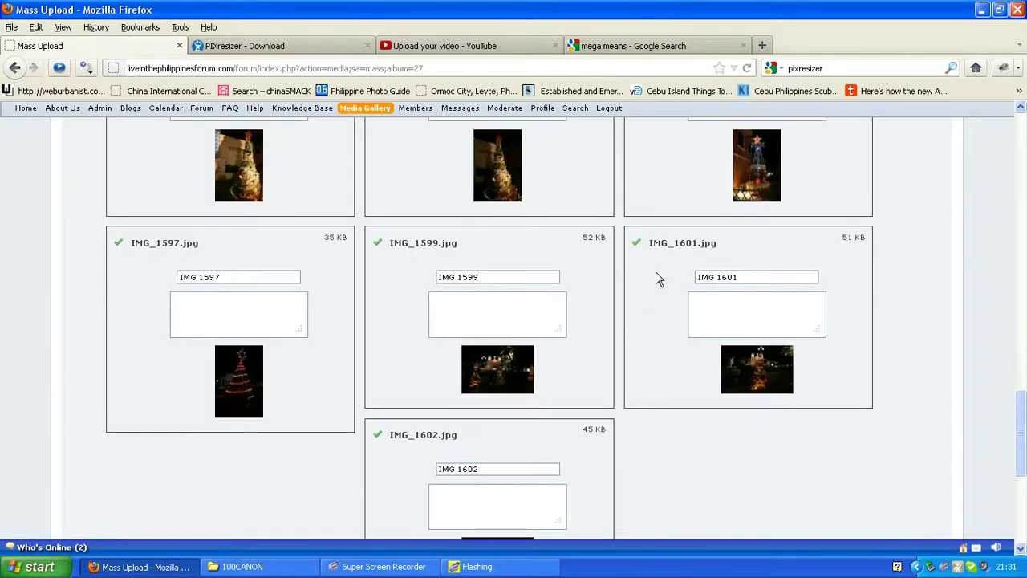
{"action": "left_click", "coordinate": [266, 304]}
{"action": "key", "text": "ctrl+v"}
{"action": "key", "text": "shift+Tab"}
{"action": "key", "text": "ctrl+v"}
{"action": "left_click", "coordinate": [541, 323]}
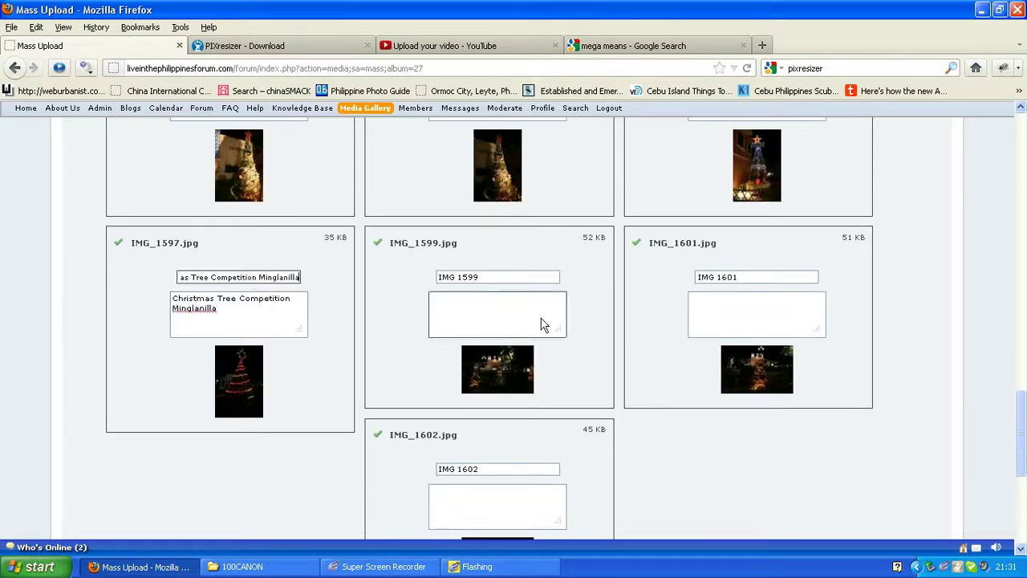
{"action": "key", "text": "ctrl+v"}
{"action": "key", "text": "shift+Tab"}
{"action": "key", "text": "ctrl+v"}
Caption IMG_1601 and IMG_1602 with 'Christmas Tree Competition Minglanilla' as title and description.
{"action": "left_click", "coordinate": [717, 319]}
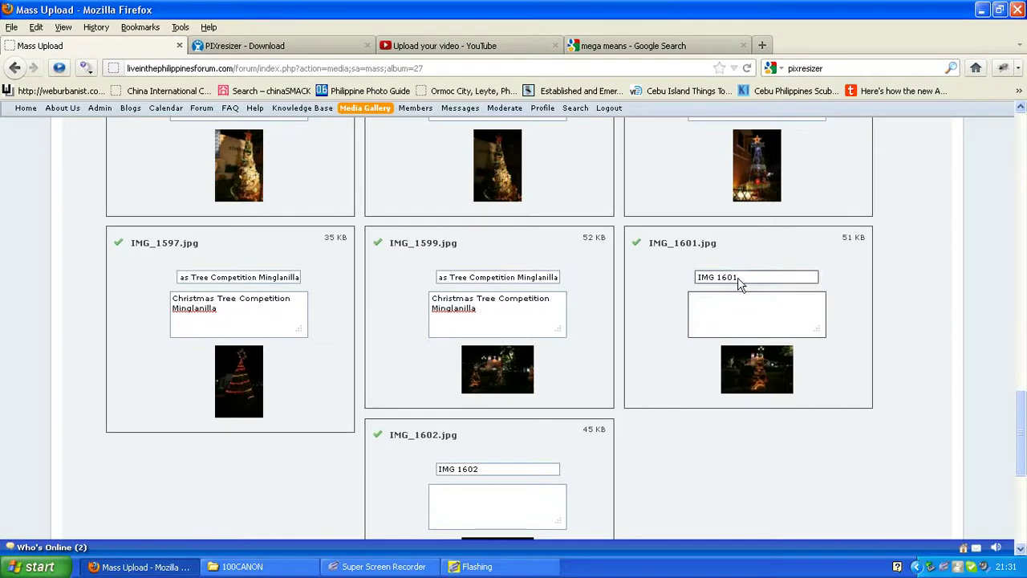
{"action": "key", "text": "ctrl+v"}
{"action": "key", "text": "shift+Tab"}
{"action": "key", "text": "ctrl+v"}
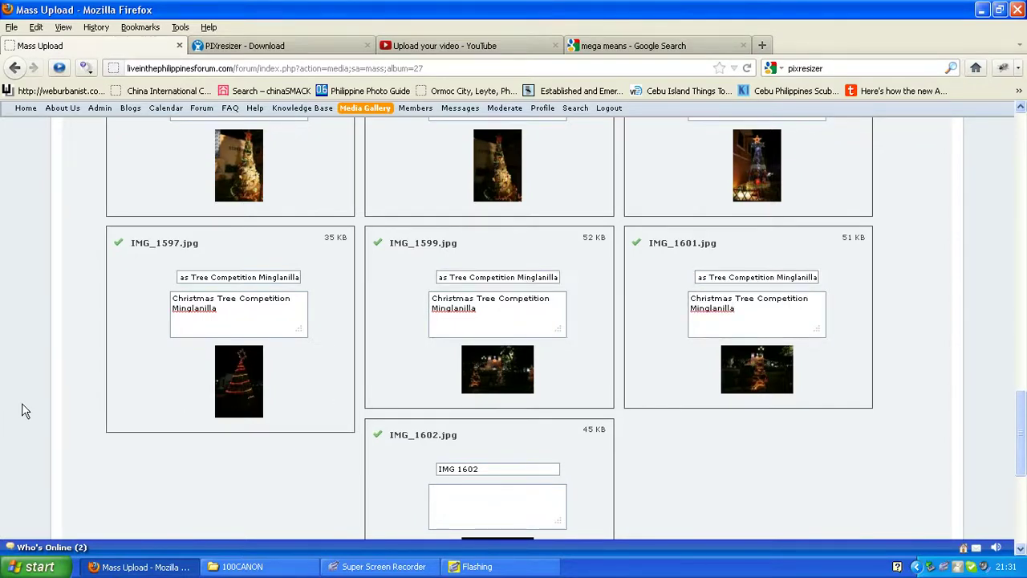
{"action": "scroll", "coordinate": [252, 377], "scroll_direction": "down", "scroll_amount": 3}
{"action": "left_click", "coordinate": [456, 371]}
{"action": "key", "text": "ctrl+v"}
{"action": "key", "text": "shift+Tab"}
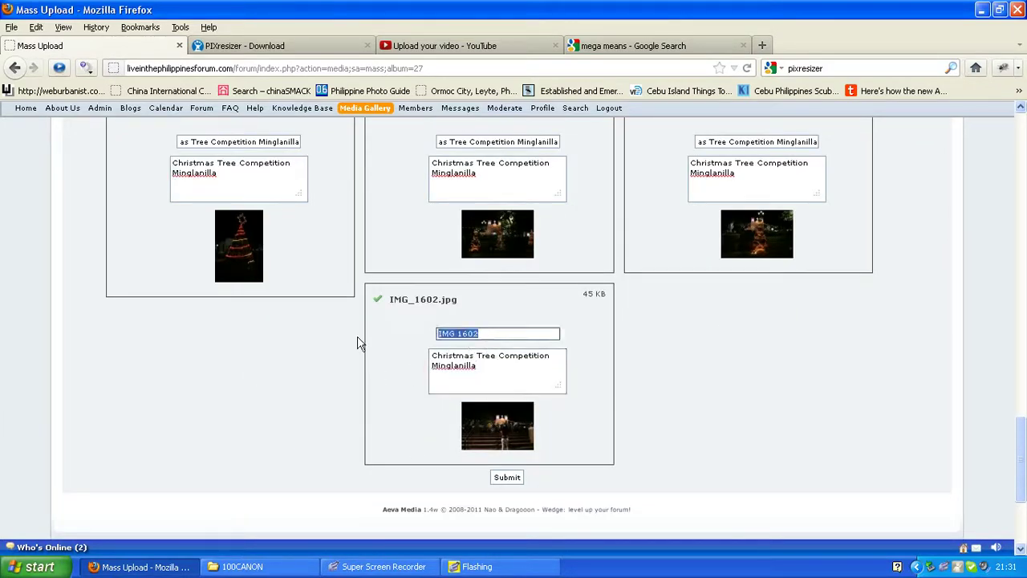
{"action": "key", "text": "ctrl+v"}
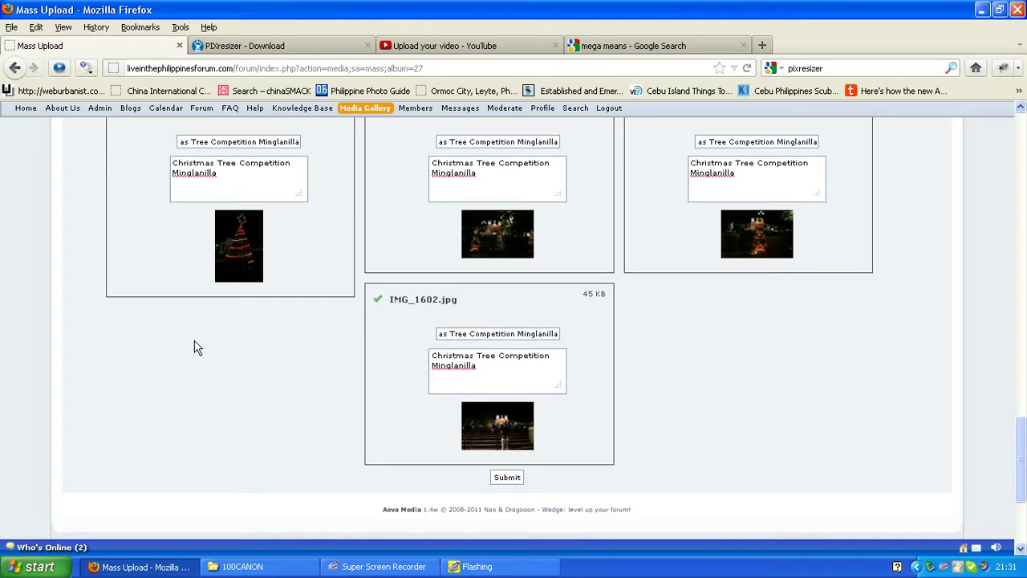
{"action": "scroll", "coordinate": [256, 294], "scroll_direction": "down", "scroll_amount": 2}
{"action": "scroll", "coordinate": [289, 298], "scroll_direction": "up", "scroll_amount": 3}
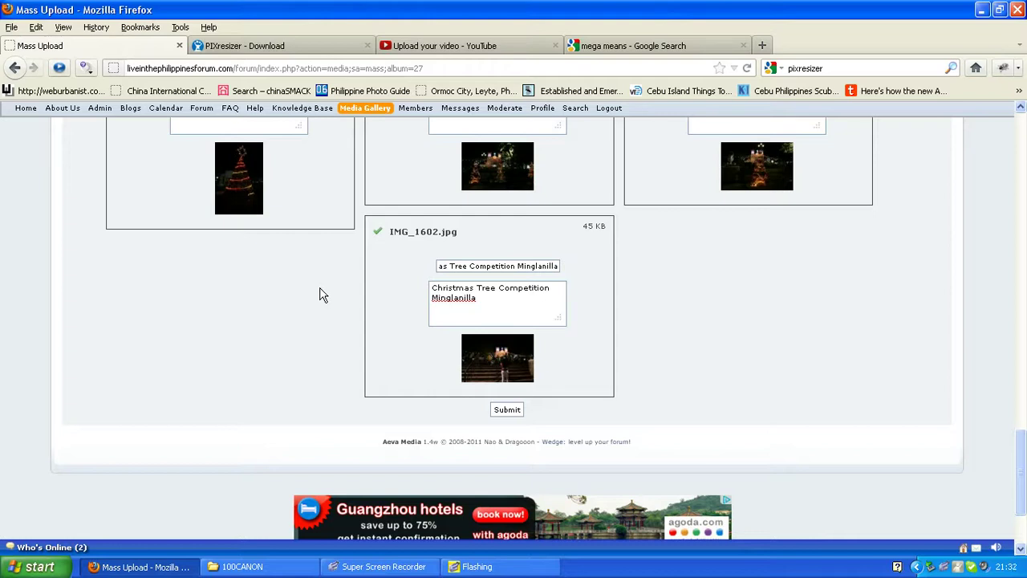
Submit the mass upload and browse the 18 thumbnails in 'Christmas Trees in Minglanilla 2011'.
{"action": "left_click", "coordinate": [507, 410]}
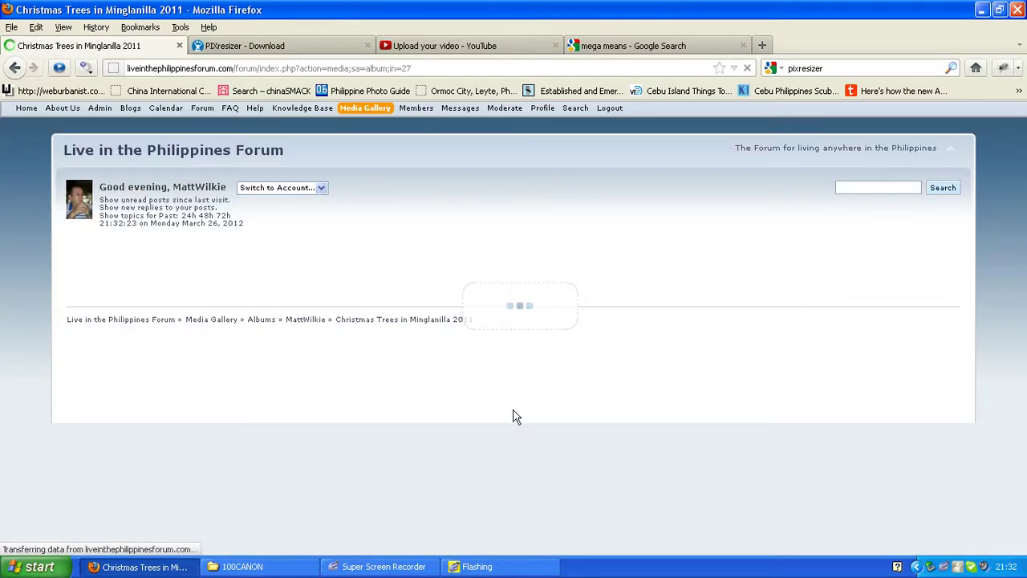
{"action": "scroll", "coordinate": [238, 402], "scroll_direction": "down", "scroll_amount": 3}
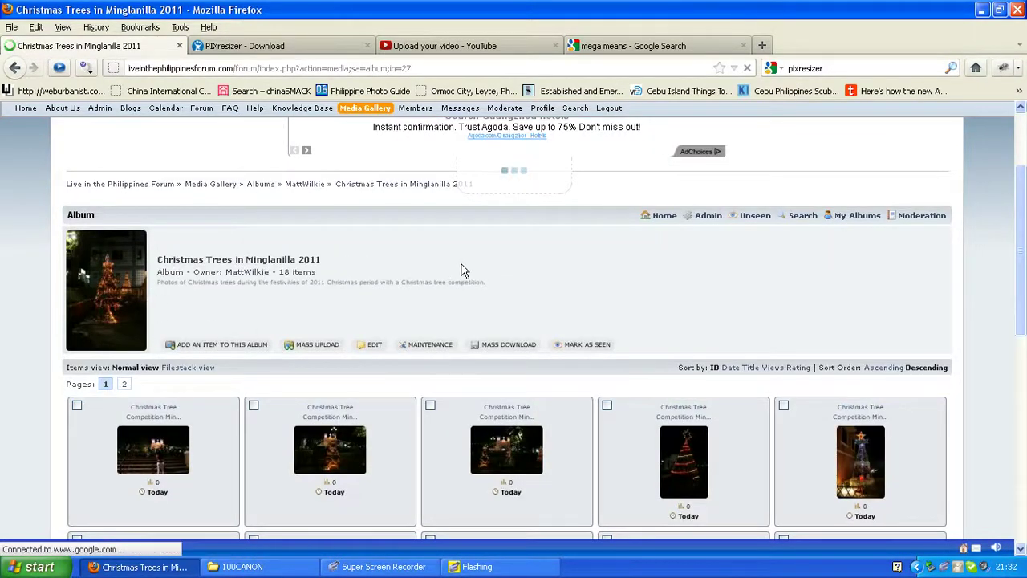
{"action": "left_click_drag", "start_coordinate": [347, 264], "coordinate": [158, 262]}
{"action": "scroll", "coordinate": [329, 289], "scroll_direction": "down", "scroll_amount": 3}
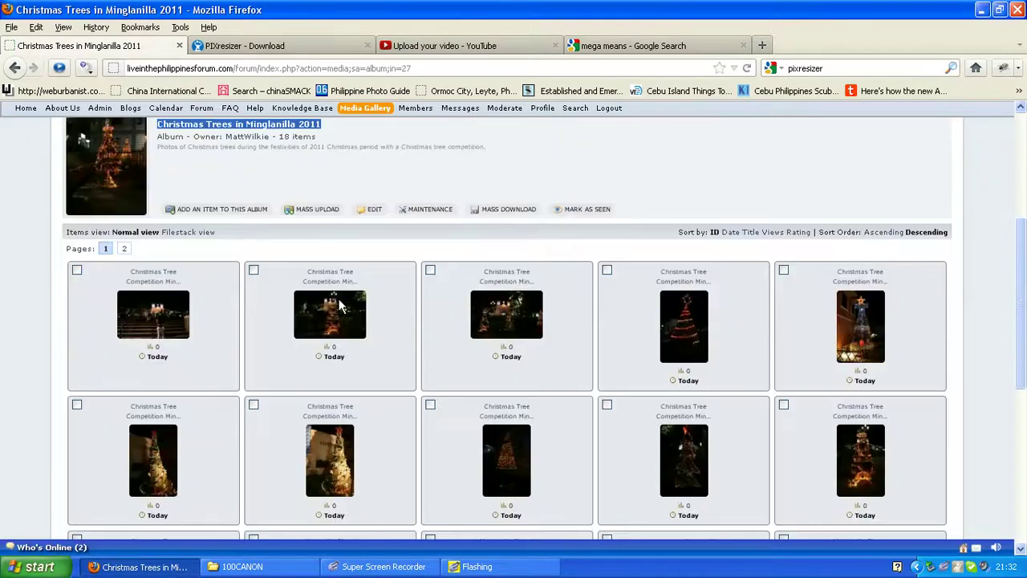
{"action": "scroll", "coordinate": [466, 224], "scroll_direction": "down", "scroll_amount": 6}
{"action": "scroll", "coordinate": [819, 232], "scroll_direction": "down", "scroll_amount": 3}
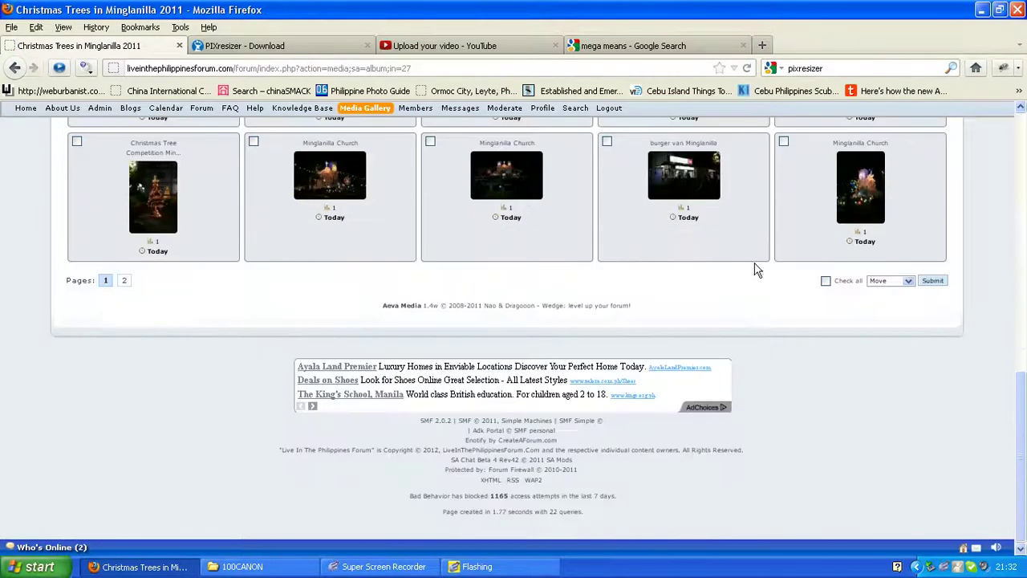
{"action": "scroll", "coordinate": [156, 346], "scroll_direction": "up", "scroll_amount": 15}
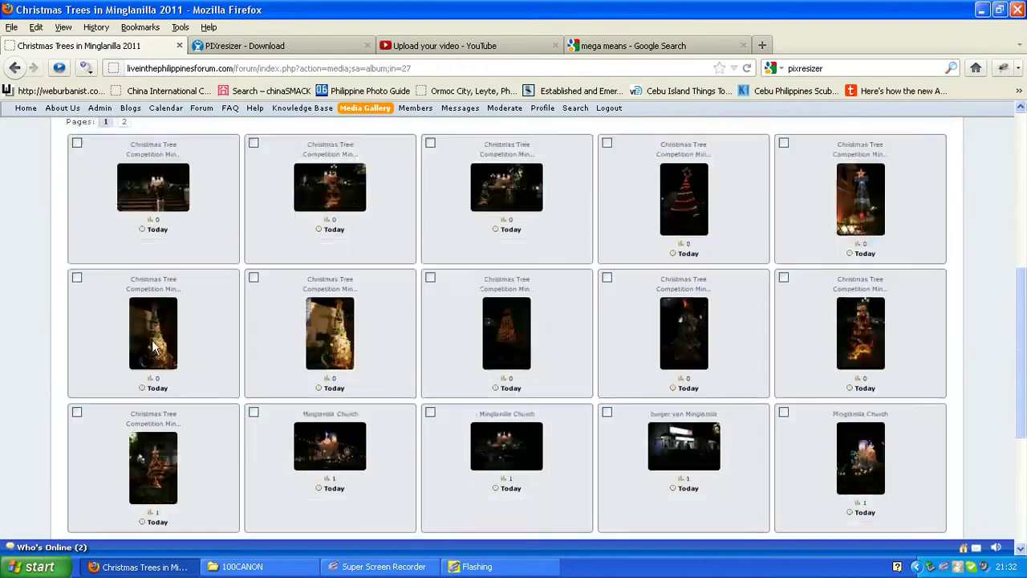
{"action": "scroll", "coordinate": [393, 308], "scroll_direction": "down", "scroll_amount": 3}
{"action": "scroll", "coordinate": [425, 307], "scroll_direction": "up", "scroll_amount": 3}
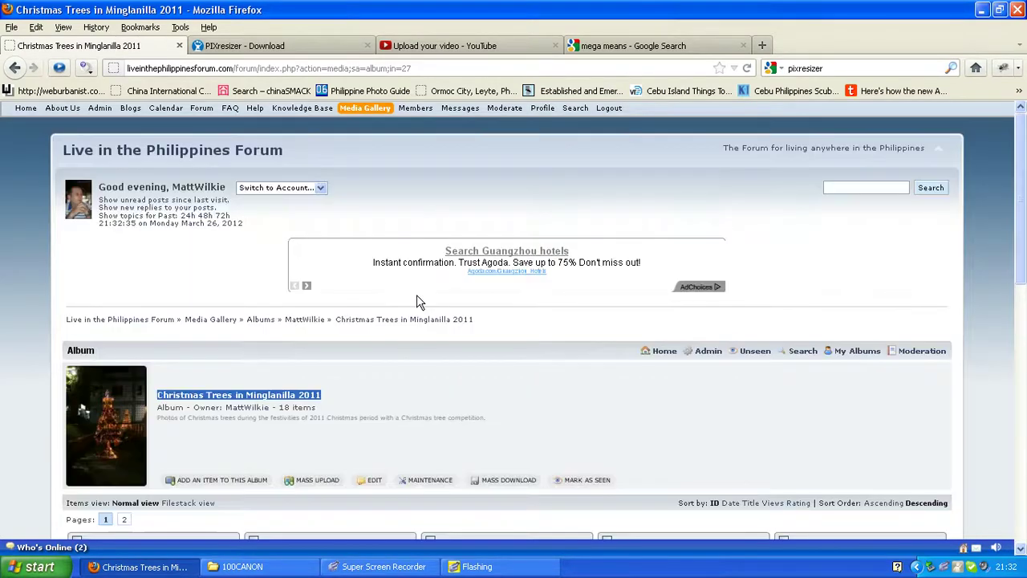
Go to the owner's Albums page and find 'Christmas Trees in Minglanilla 2011' listed with 18 items.
{"action": "left_click", "coordinate": [298, 321]}
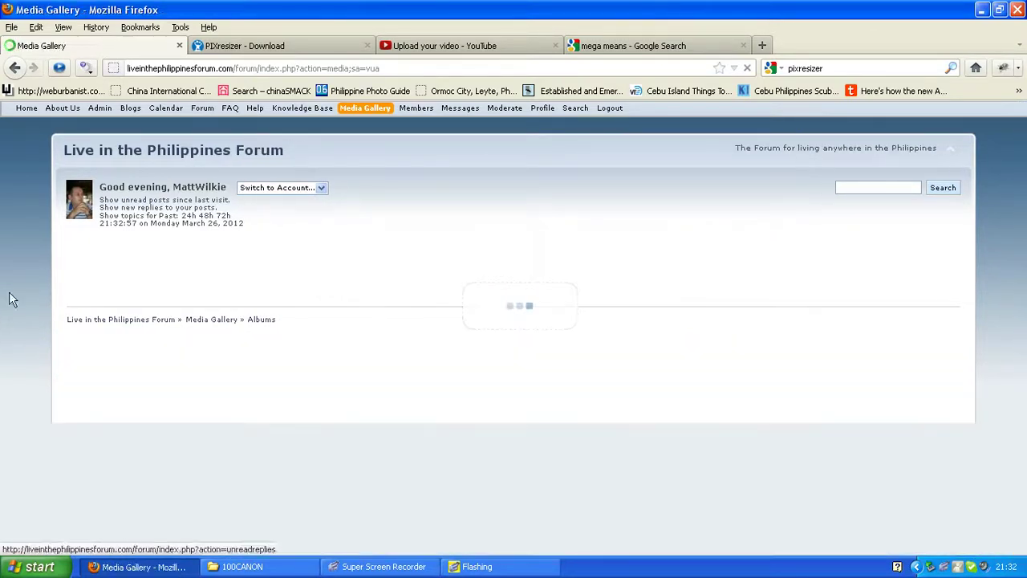
{"action": "scroll", "coordinate": [4, 329], "scroll_direction": "down", "scroll_amount": 8}
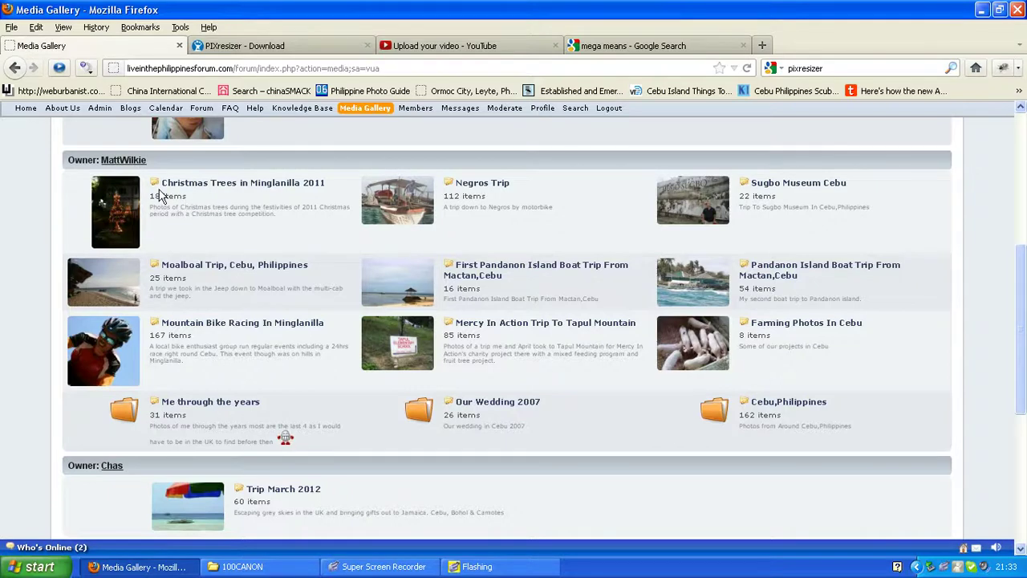
{"action": "left_click_drag", "start_coordinate": [102, 164], "coordinate": [149, 170]}
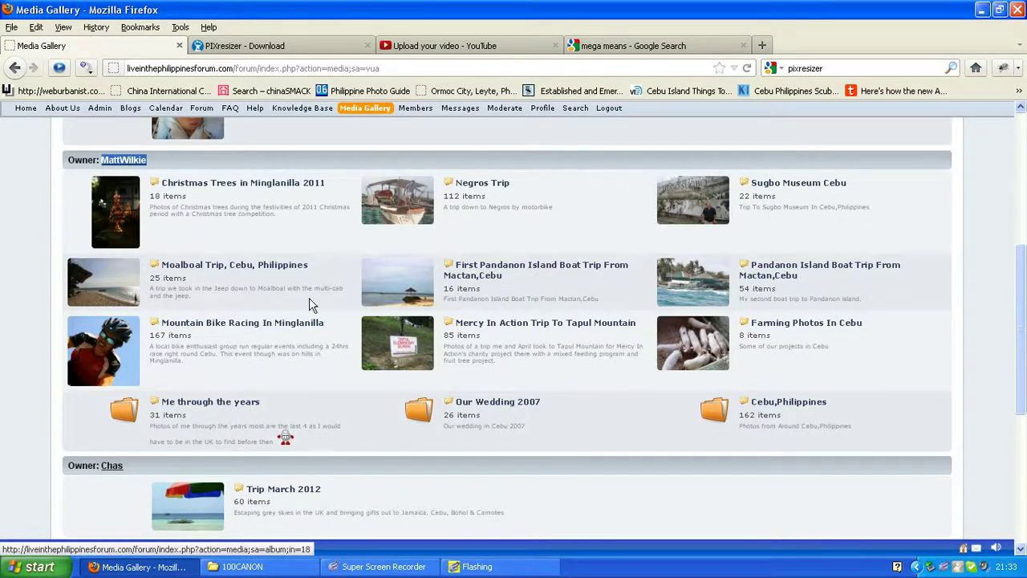
{"action": "scroll", "coordinate": [312, 303], "scroll_direction": "down", "scroll_amount": 2}
{"action": "scroll", "coordinate": [312, 303], "scroll_direction": "down", "scroll_amount": 5}
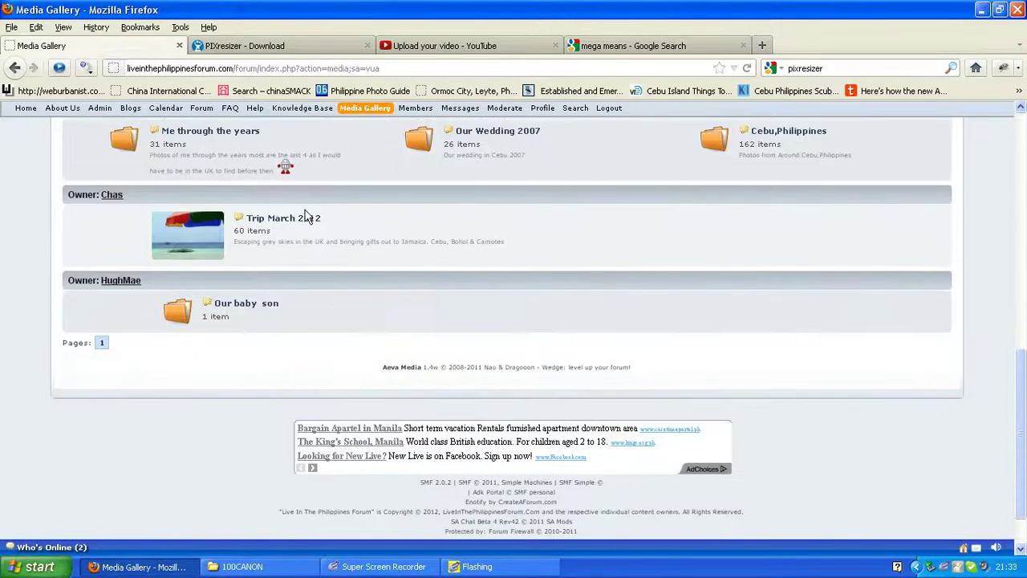
{"action": "scroll", "coordinate": [501, 307], "scroll_direction": "up", "scroll_amount": 15}
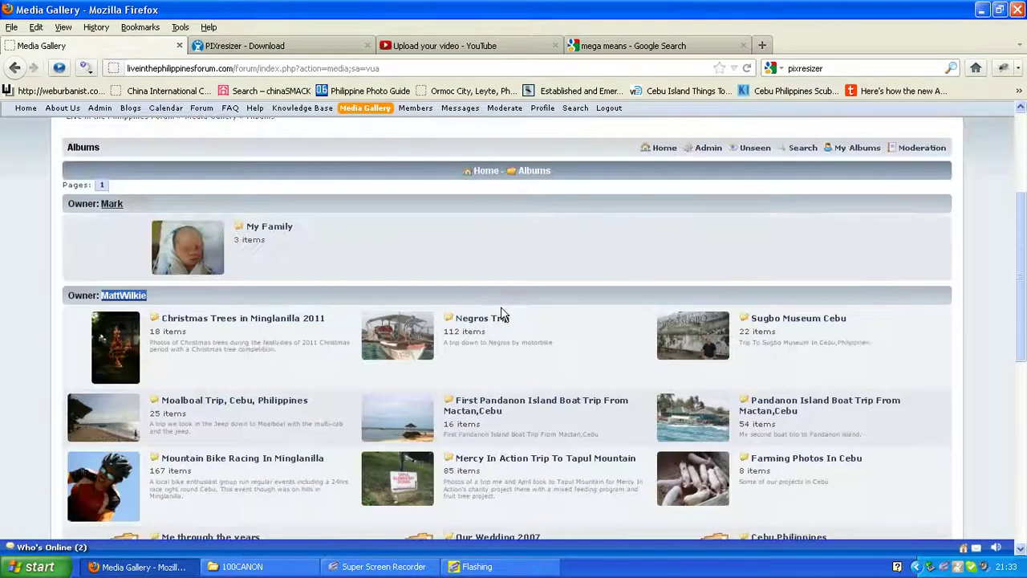
{"action": "scroll", "coordinate": [500, 313], "scroll_direction": "down", "scroll_amount": 3}
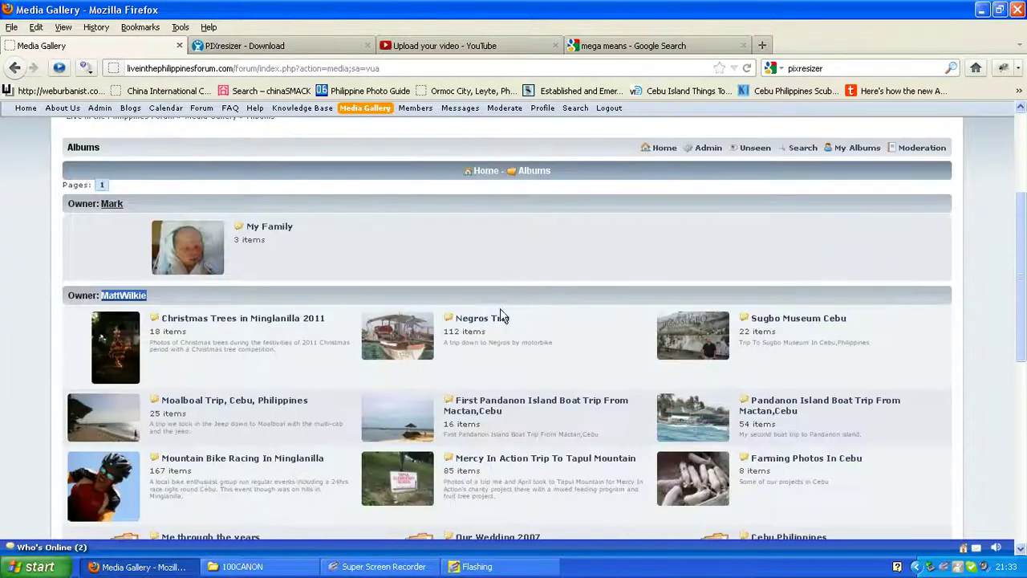